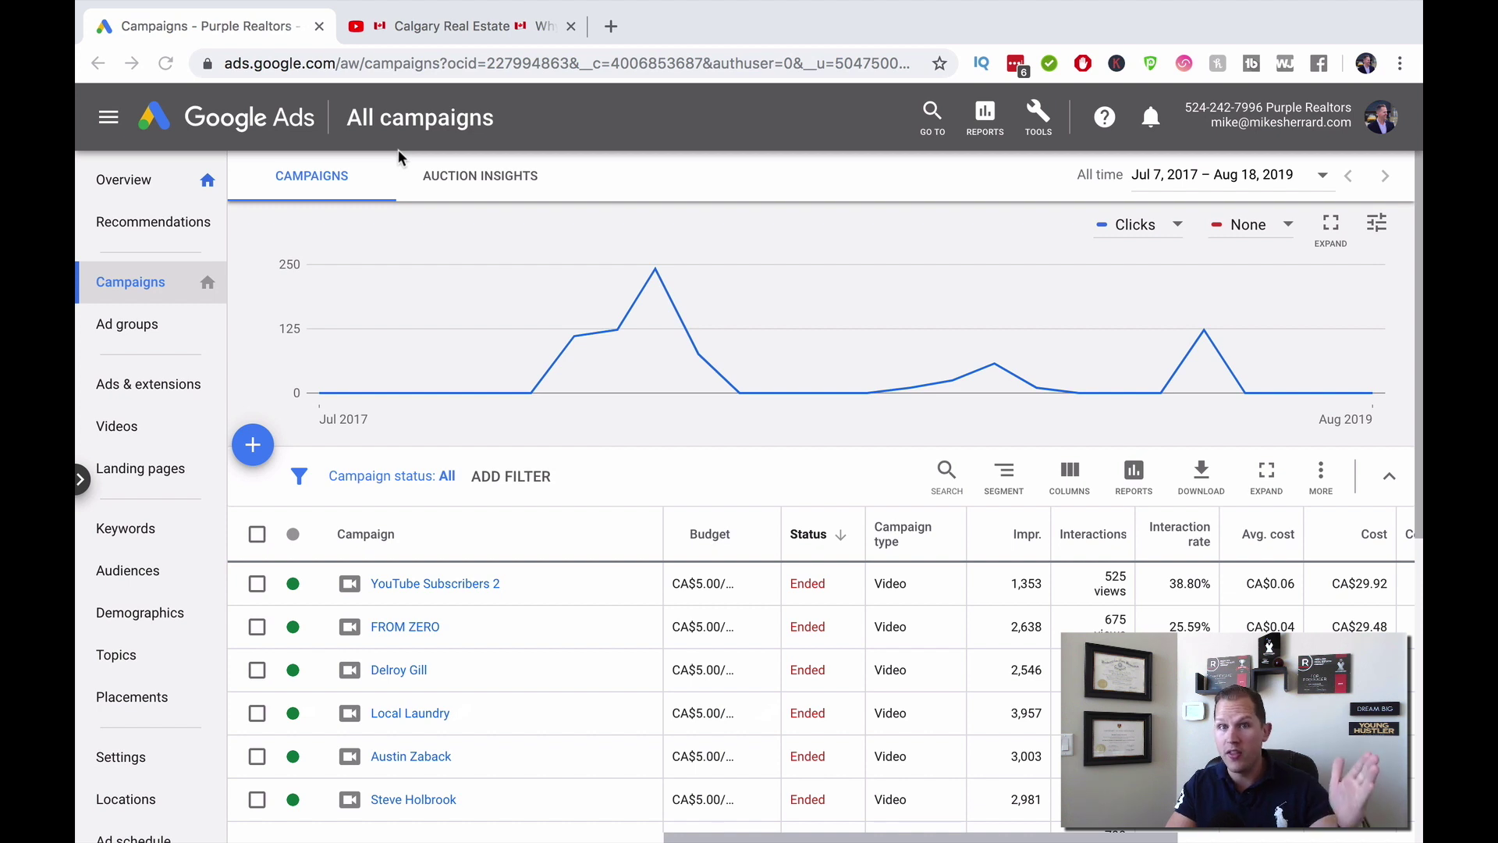
- Start a new campaign with the Leads goal and the Video campaign type, and continue to its setup
{"action": "left_click", "coordinate": [254, 448]}
{"action": "left_click", "coordinate": [335, 518]}
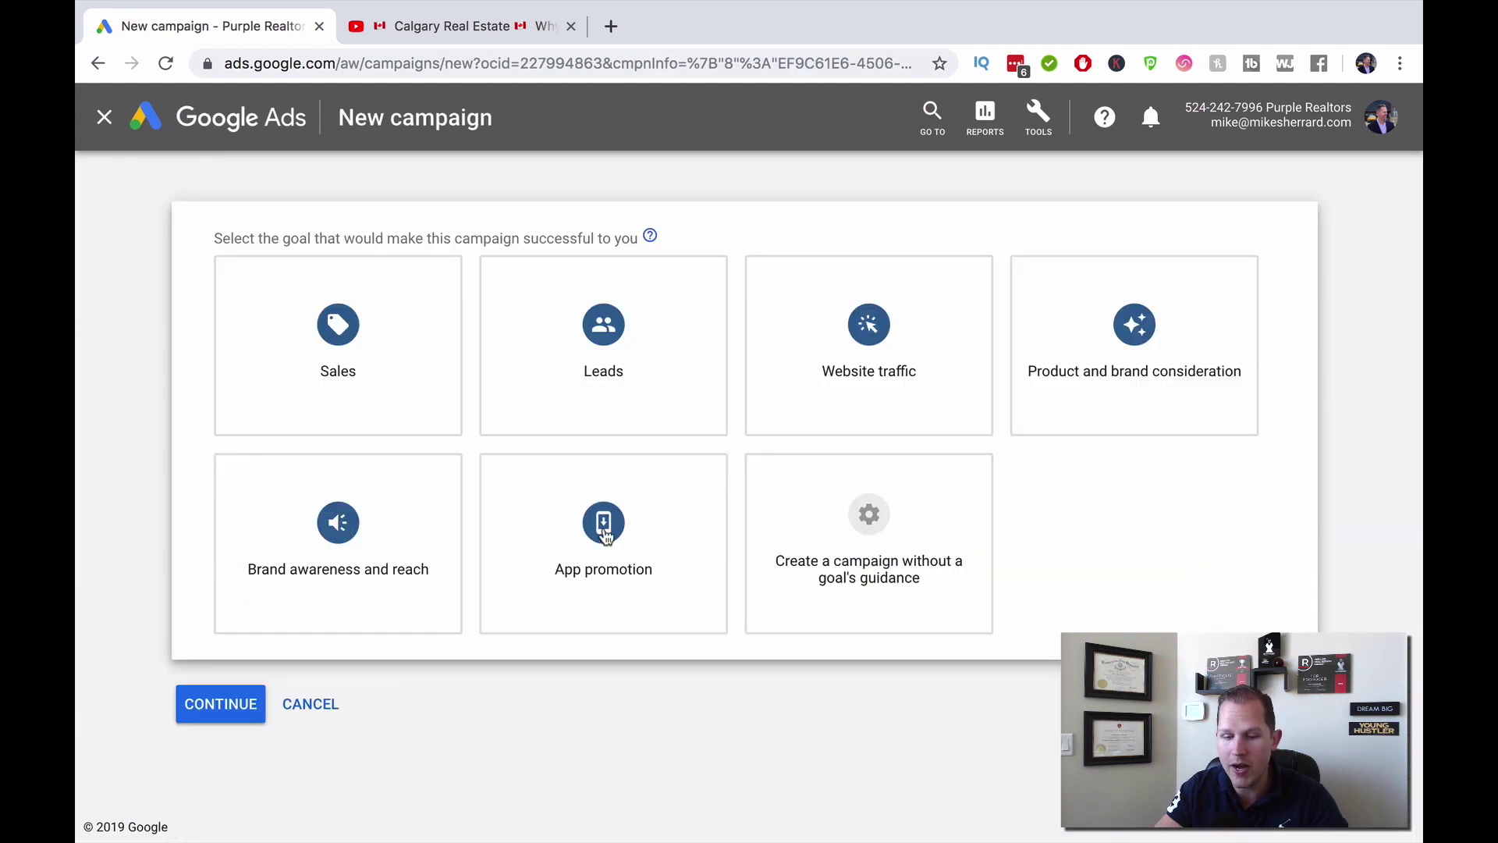
{"action": "left_click", "coordinate": [605, 540]}
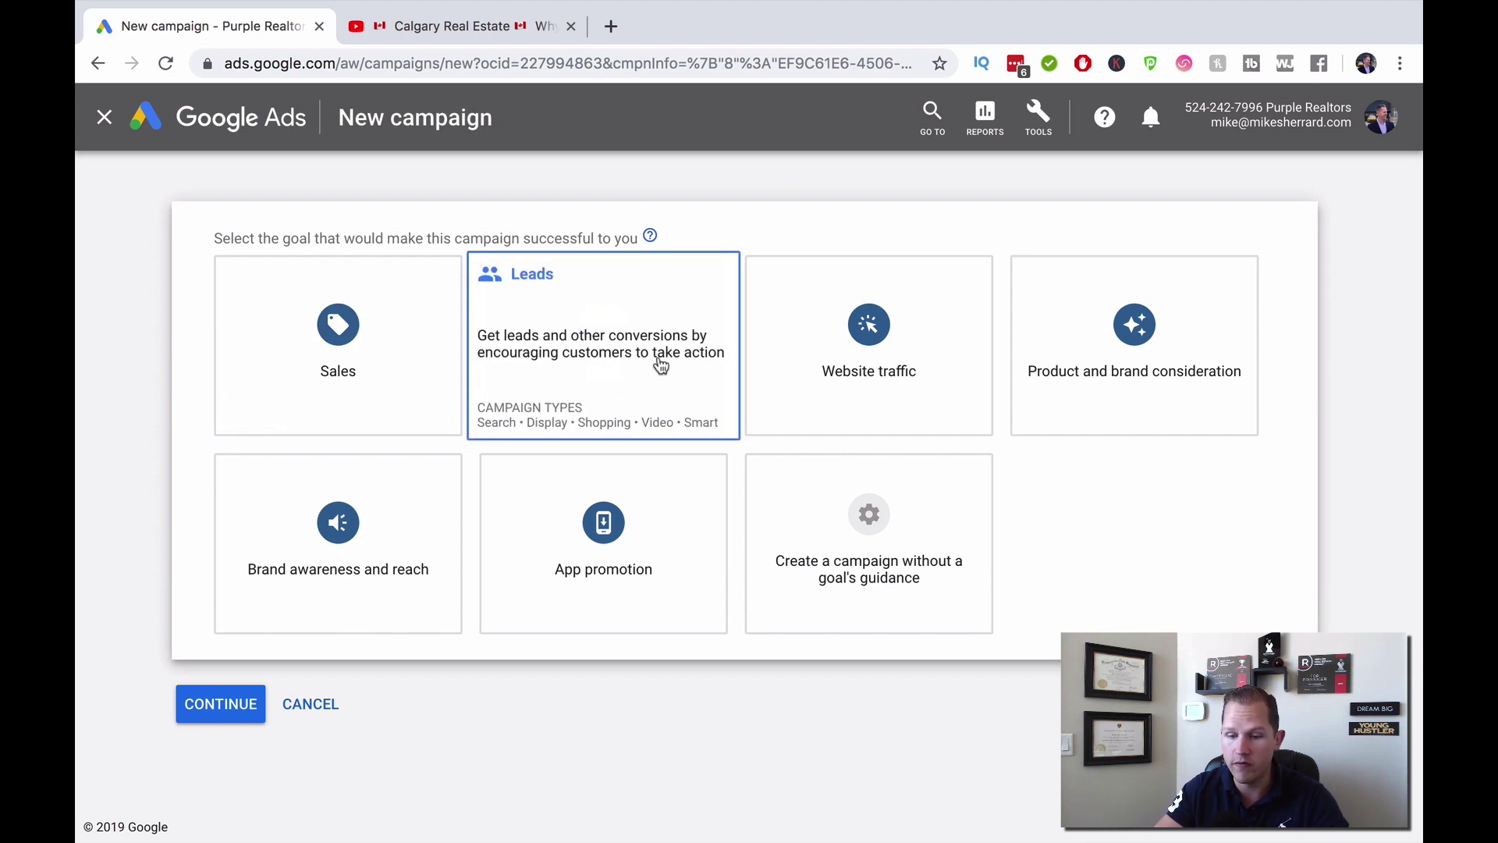
{"action": "left_click", "coordinate": [570, 367]}
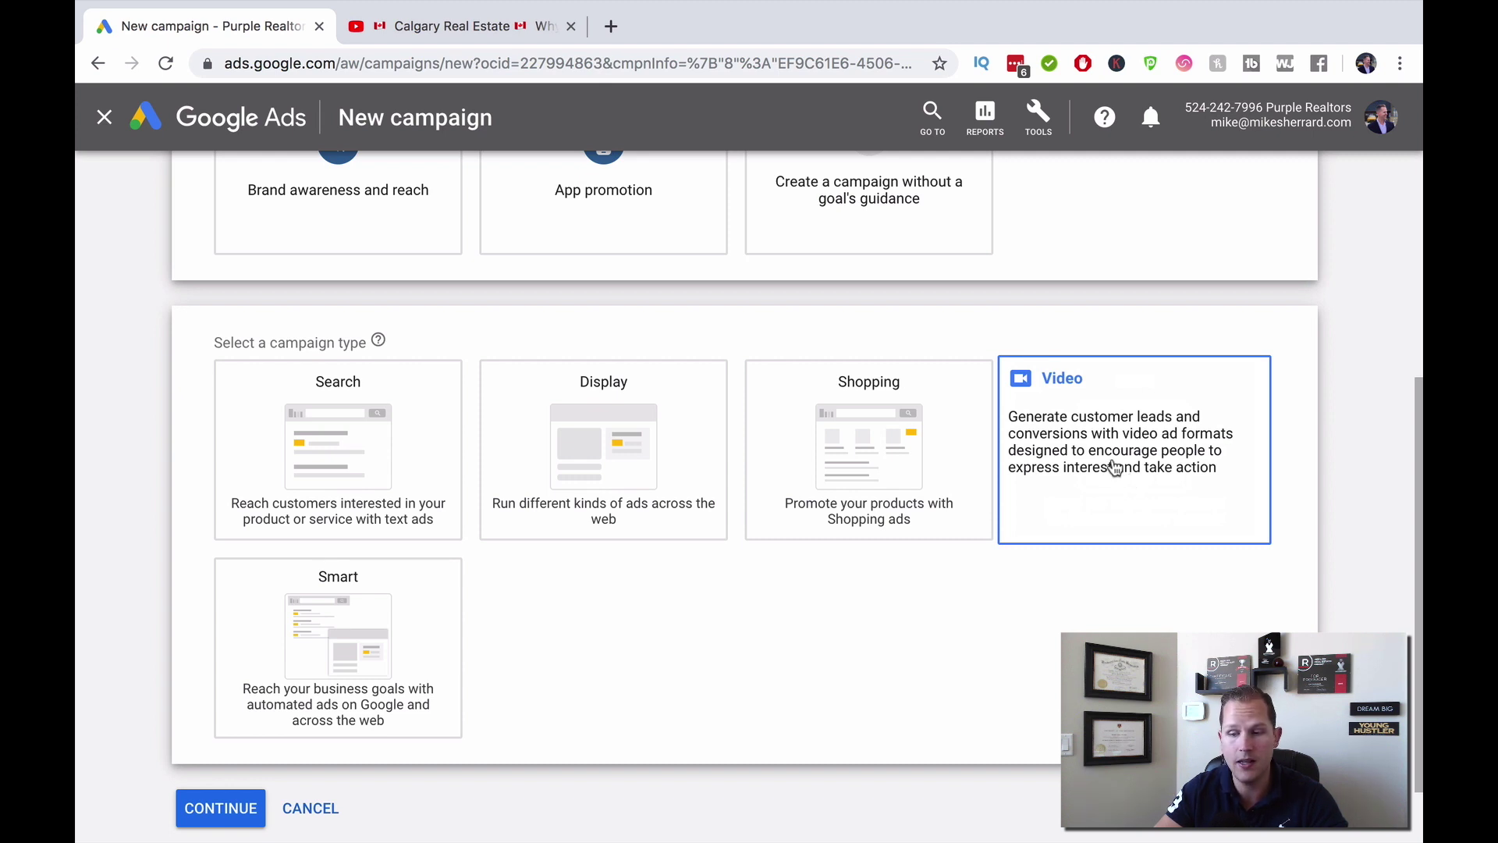
{"action": "left_click", "coordinate": [1113, 468]}
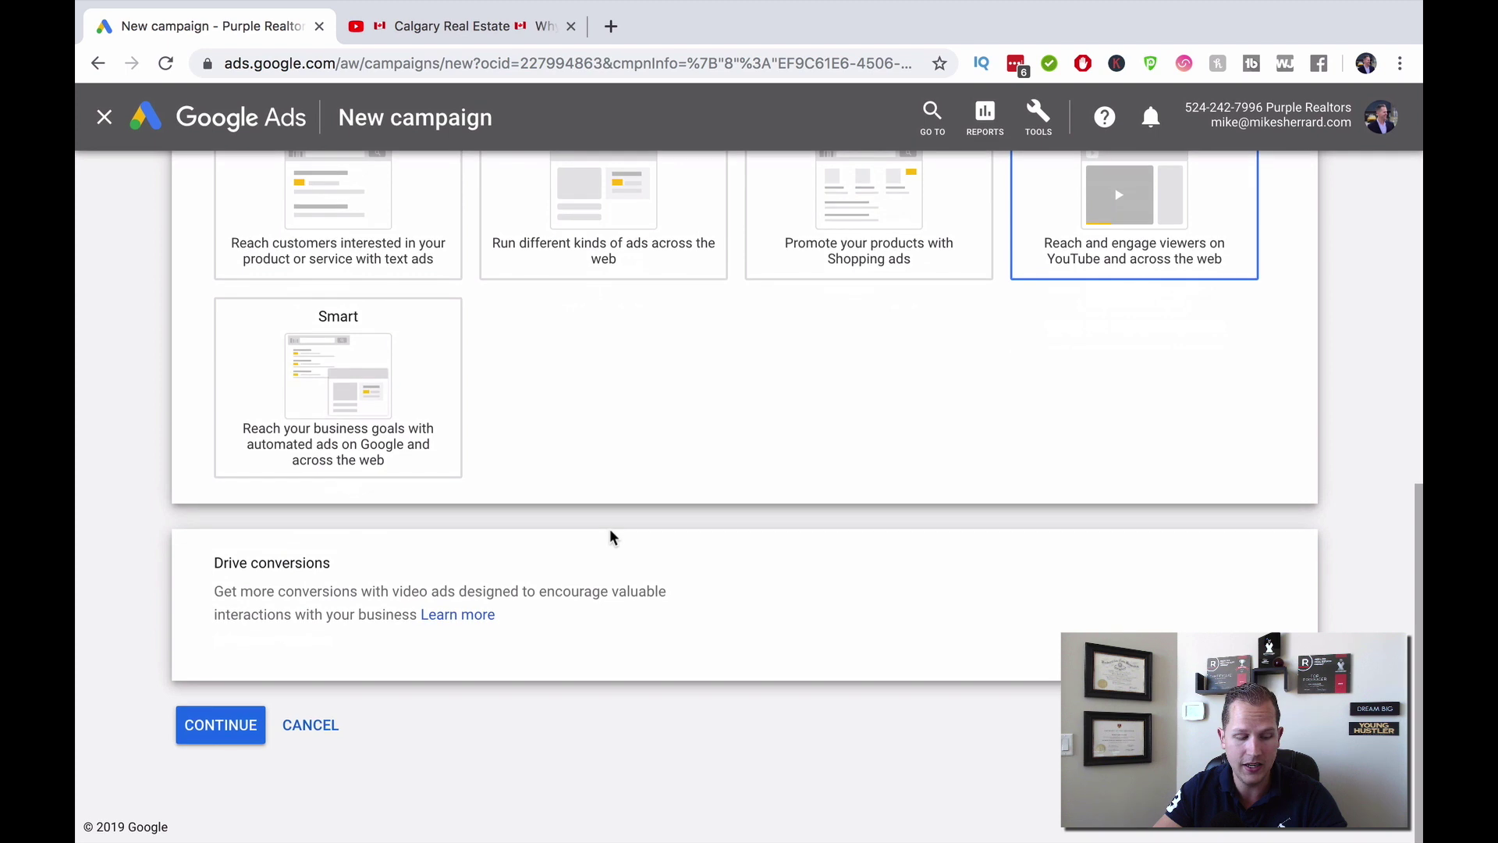
{"action": "left_click", "coordinate": [238, 726]}
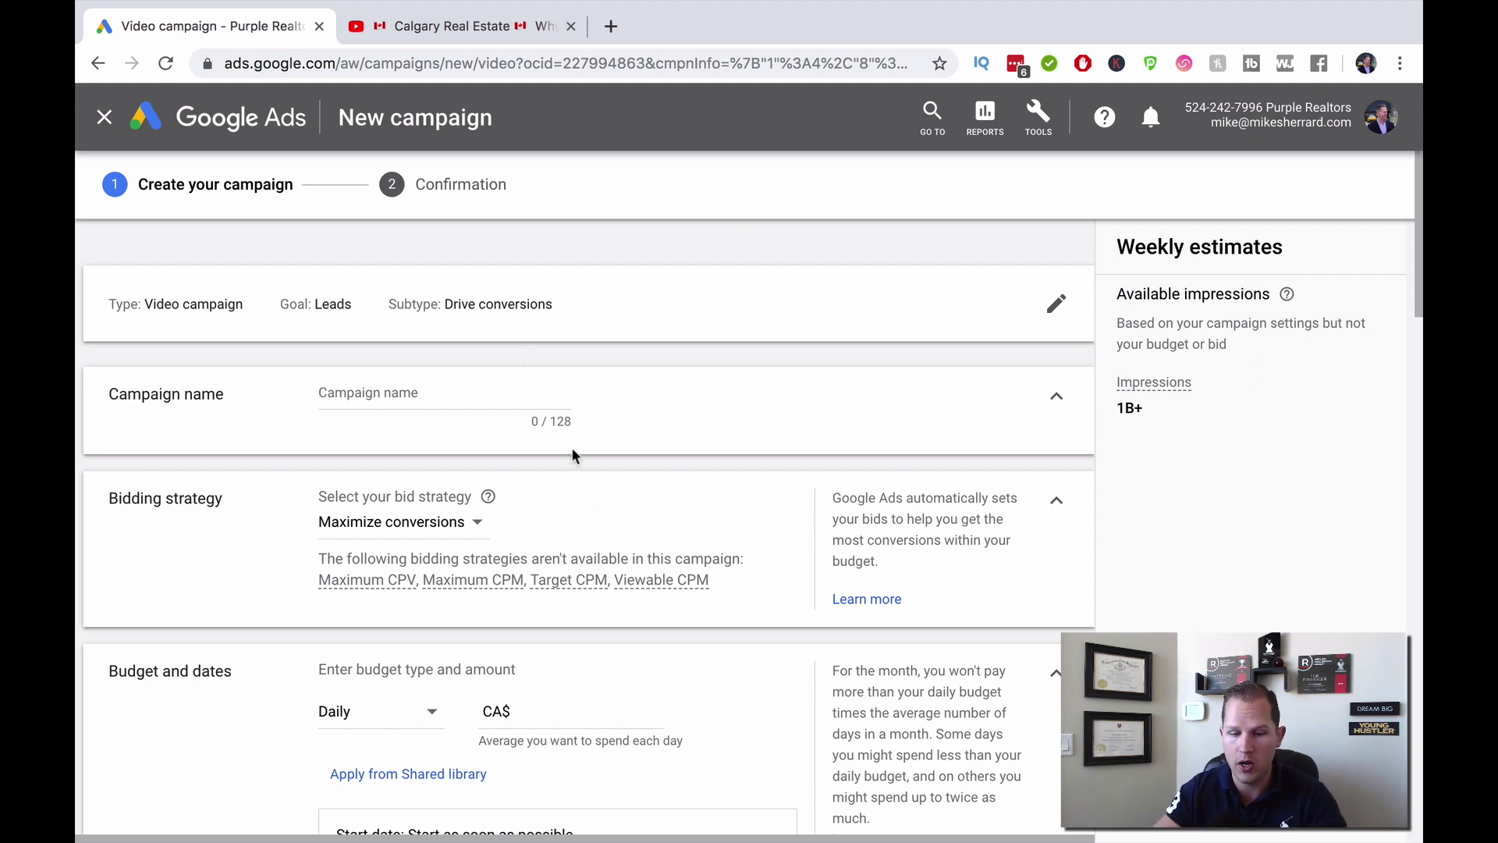
- Name the campaign "Luxury Buyers & Sellers Lead Gen"
{"action": "left_click", "coordinate": [445, 392]}
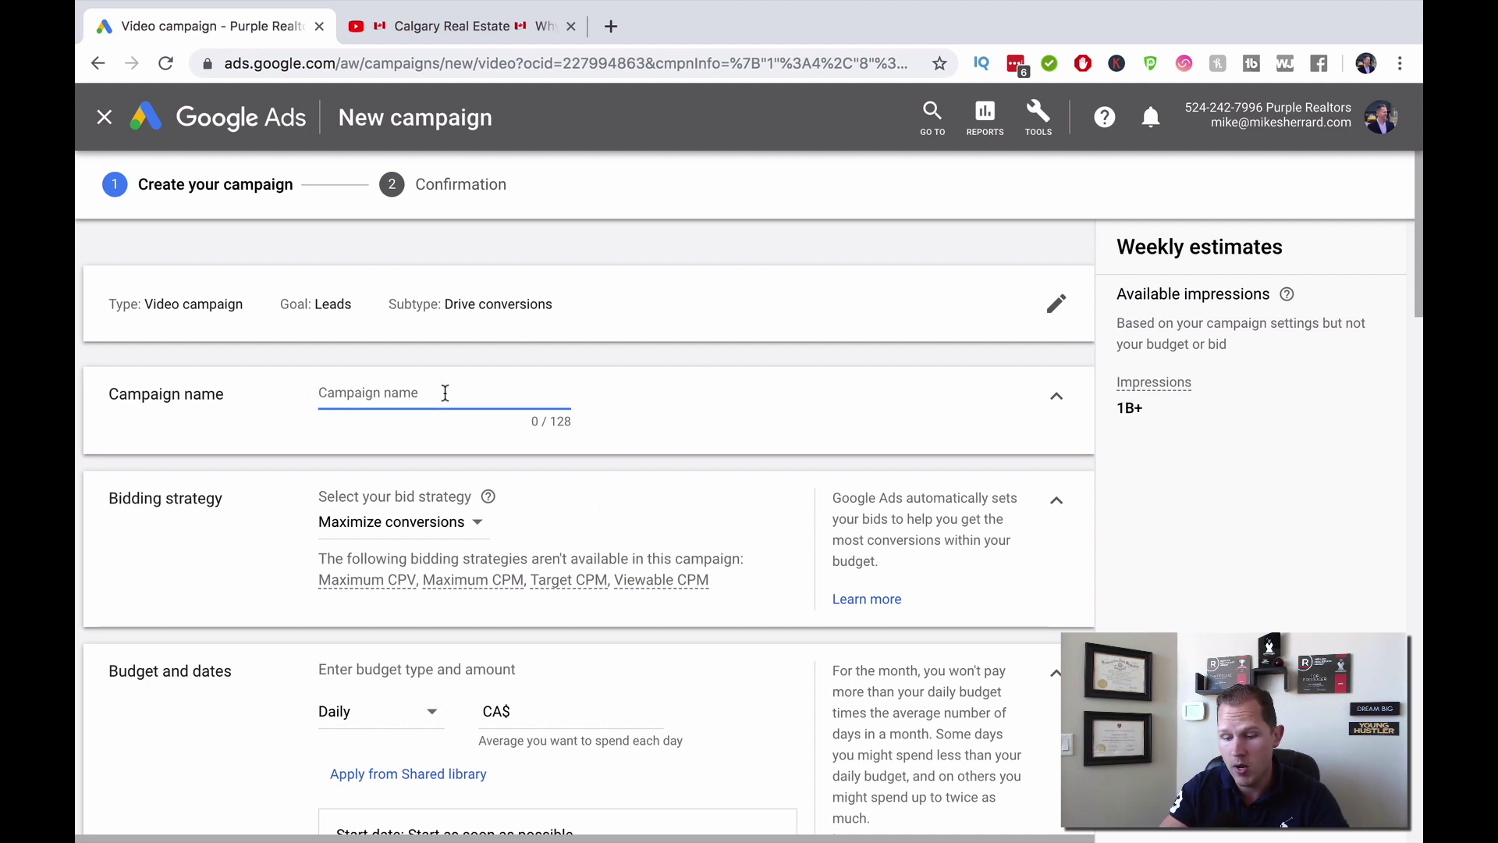
{"action": "type", "text": "L"}
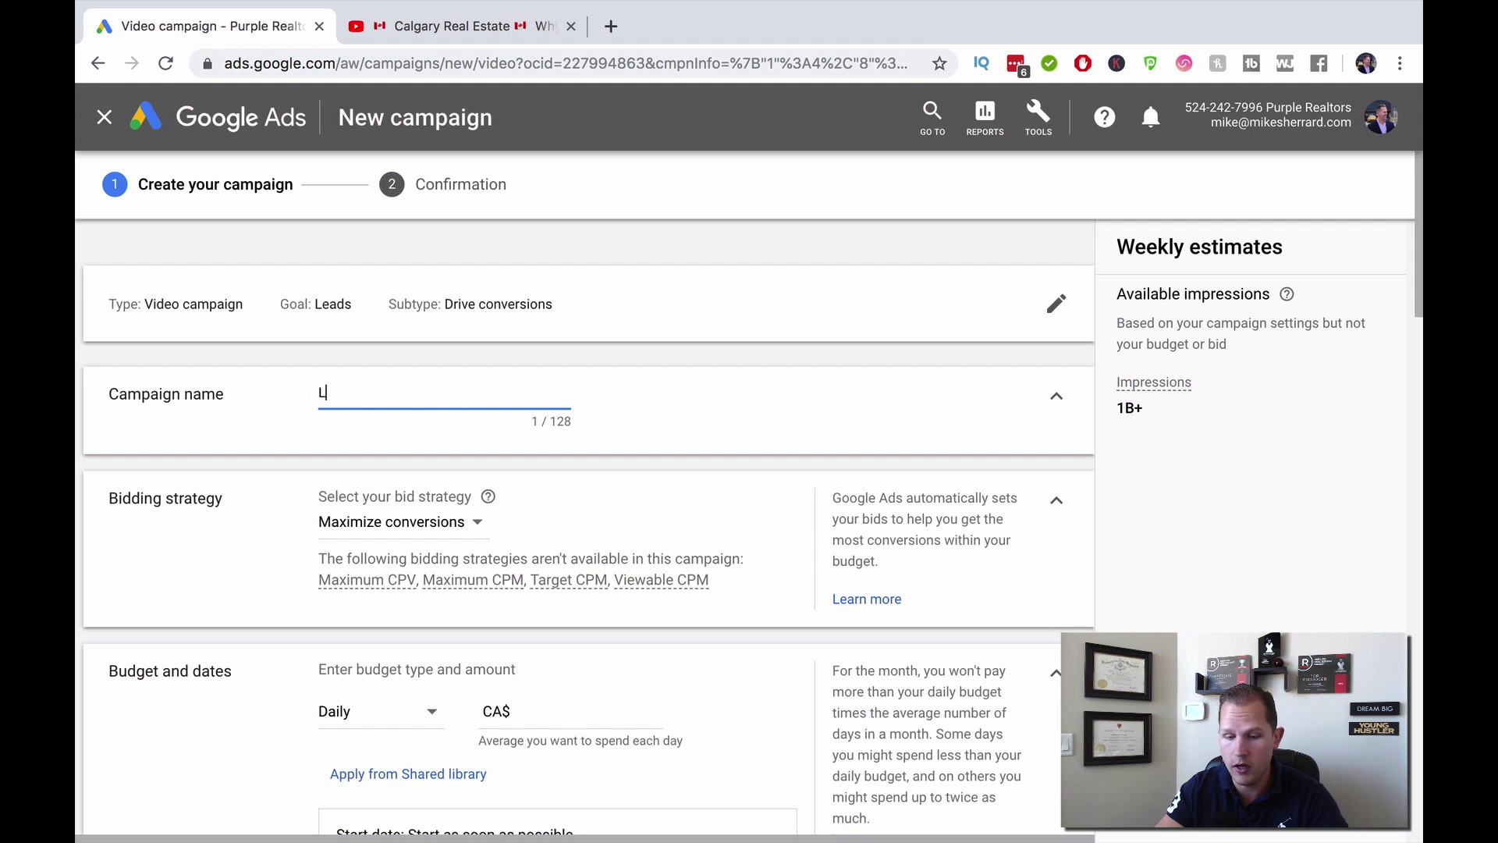
{"action": "type", "text": "uxury Sel"}
{"action": "key", "text": "BackSpace"}
{"action": "key", "text": "BackSpace"}
{"action": "key", "text": "BackSpace"}
{"action": "type", "text": "fa"}
{"action": "key", "text": "BackSpace"}
{"action": "key", "text": "BackSpace"}
{"action": "key", "text": "BackSpace"}
{"action": "type", "text": "B"}
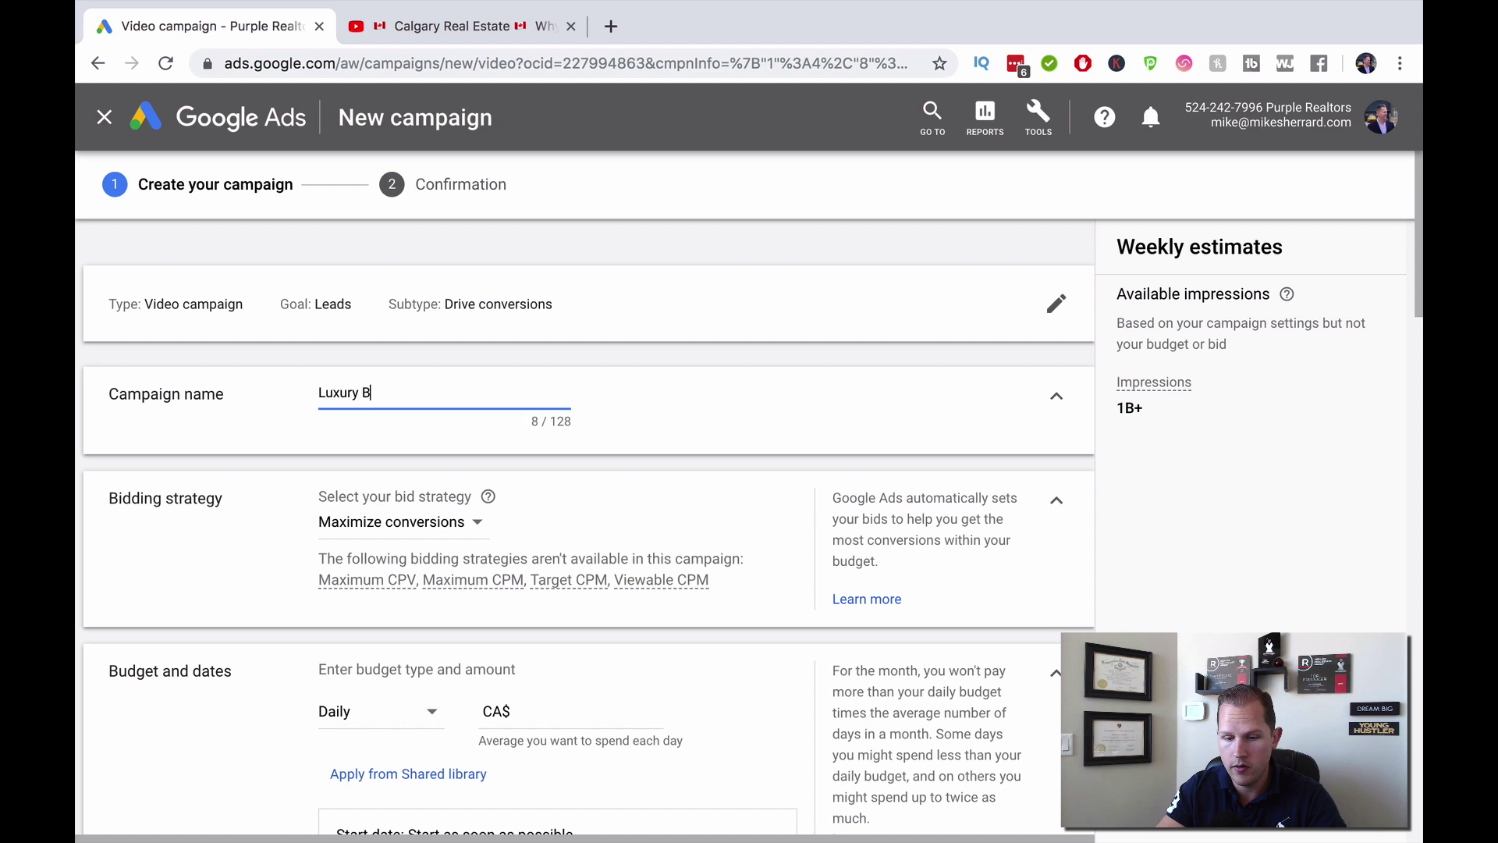
{"action": "type", "text": "uyers & Sellers "}
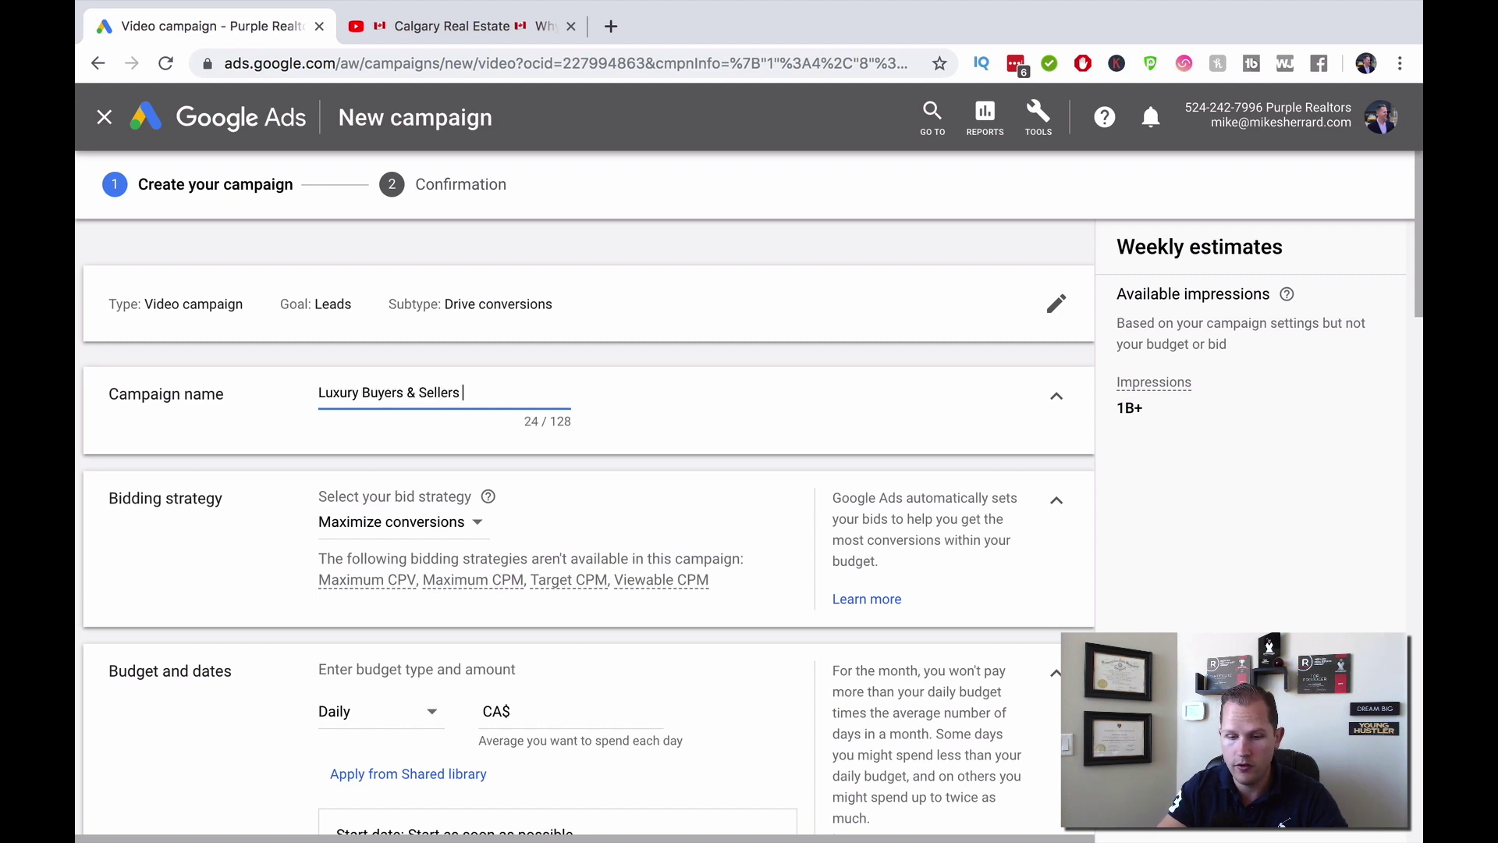
{"action": "type", "text": "Lead Gen"}
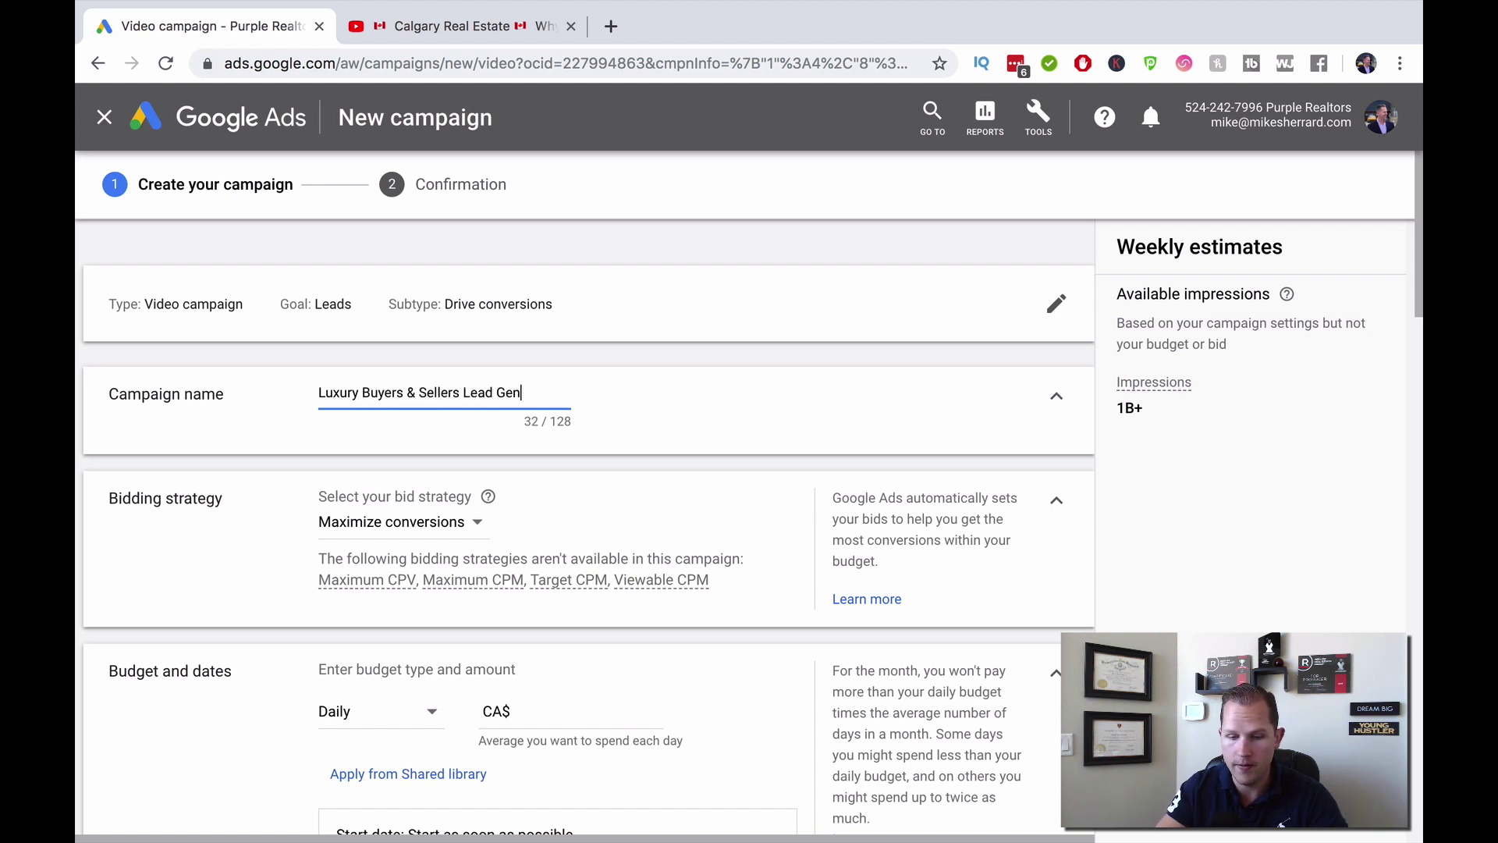
- Try the Target CPA bid strategy and return the campaign to Maximize conversions
{"action": "scroll", "coordinate": [344, 414], "scroll_direction": "down", "scroll_amount": 3}
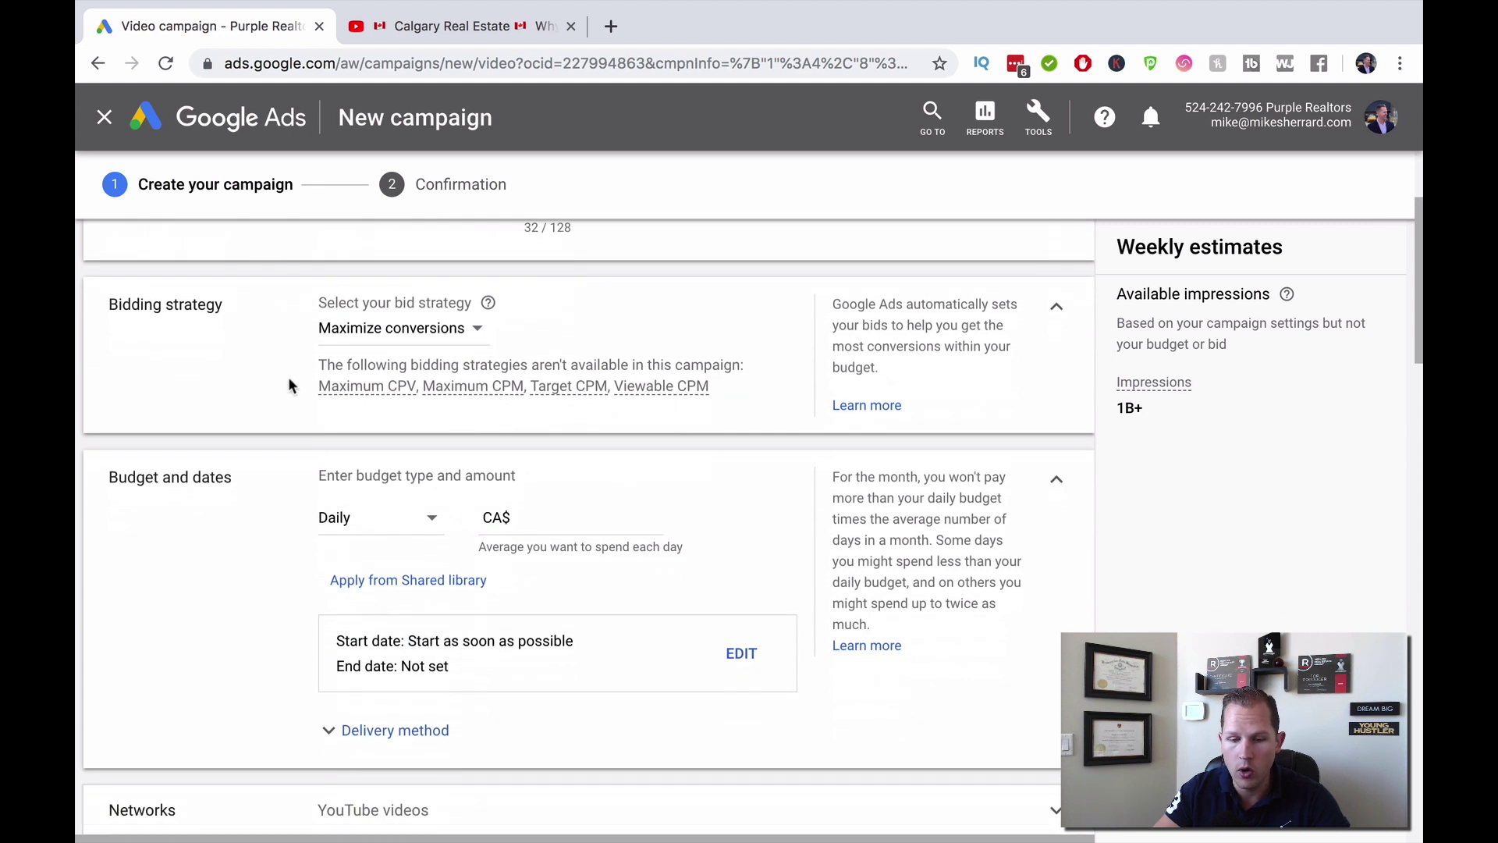
{"action": "left_click", "coordinate": [400, 334]}
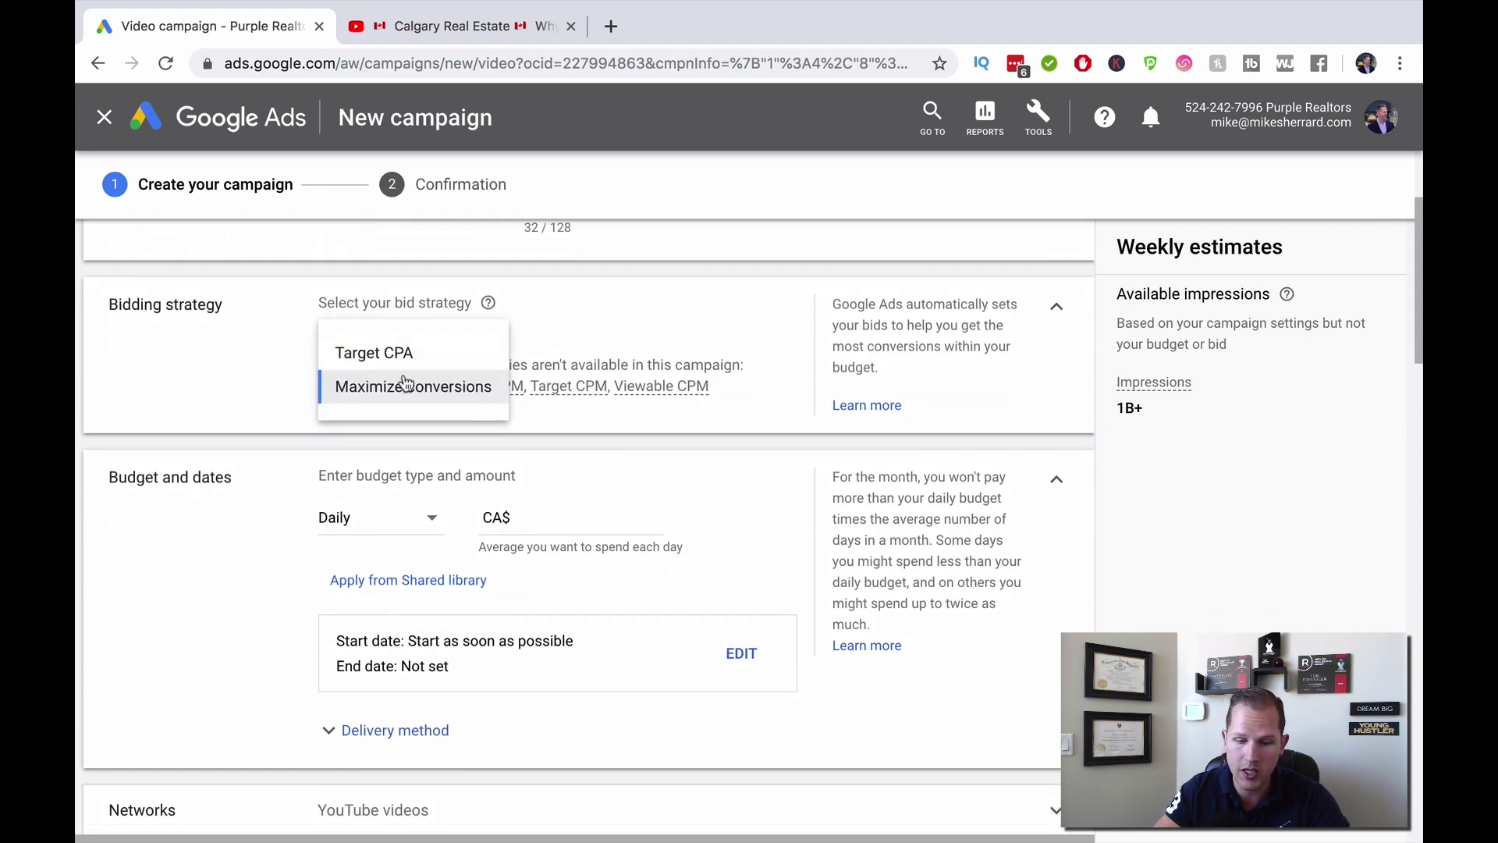
{"action": "left_click", "coordinate": [402, 355]}
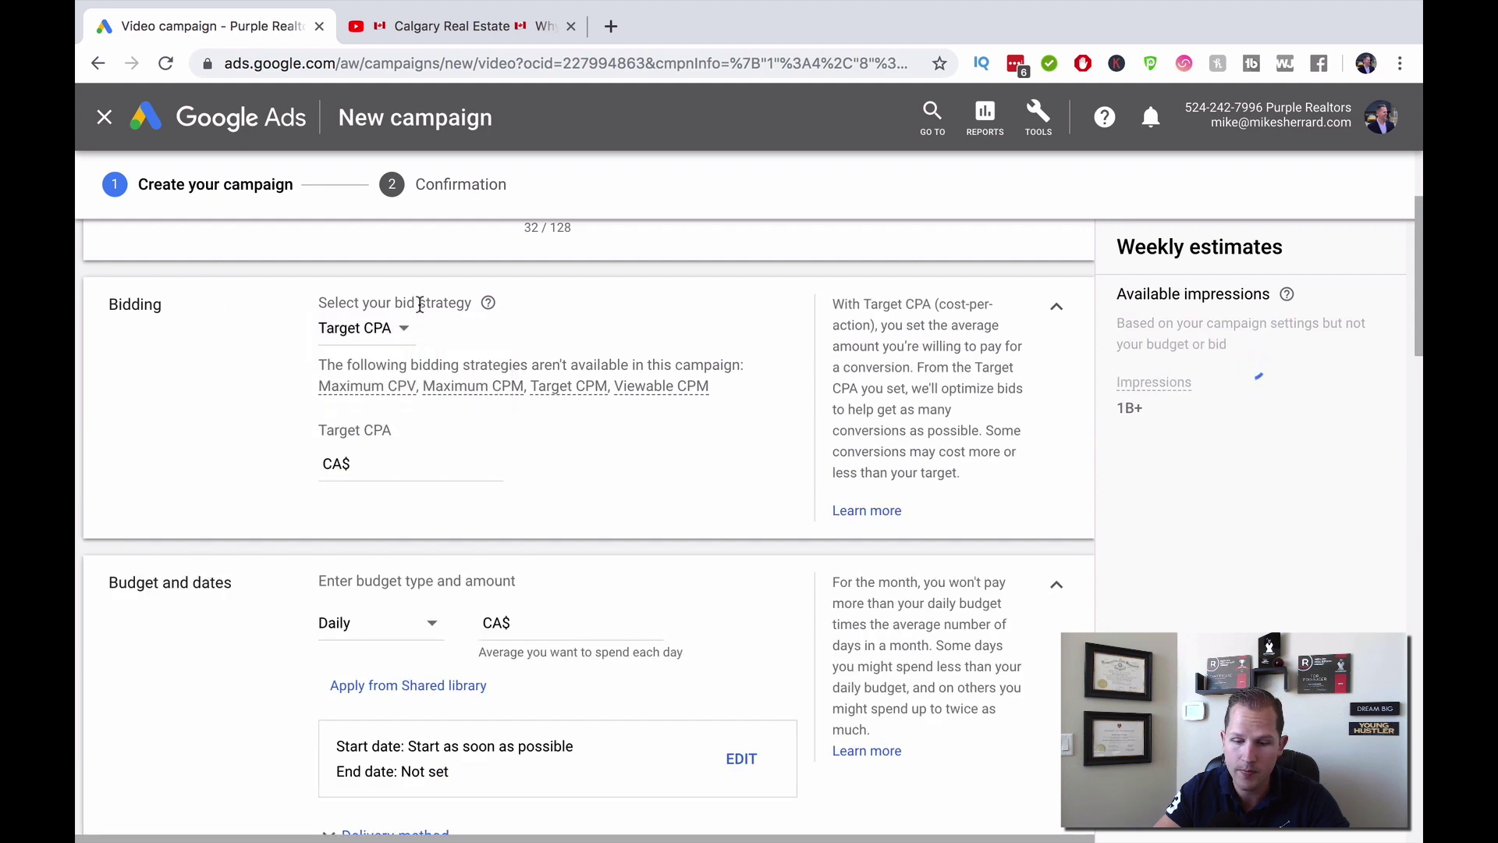
{"action": "left_click", "coordinate": [399, 328]}
{"action": "left_click", "coordinate": [395, 385]}
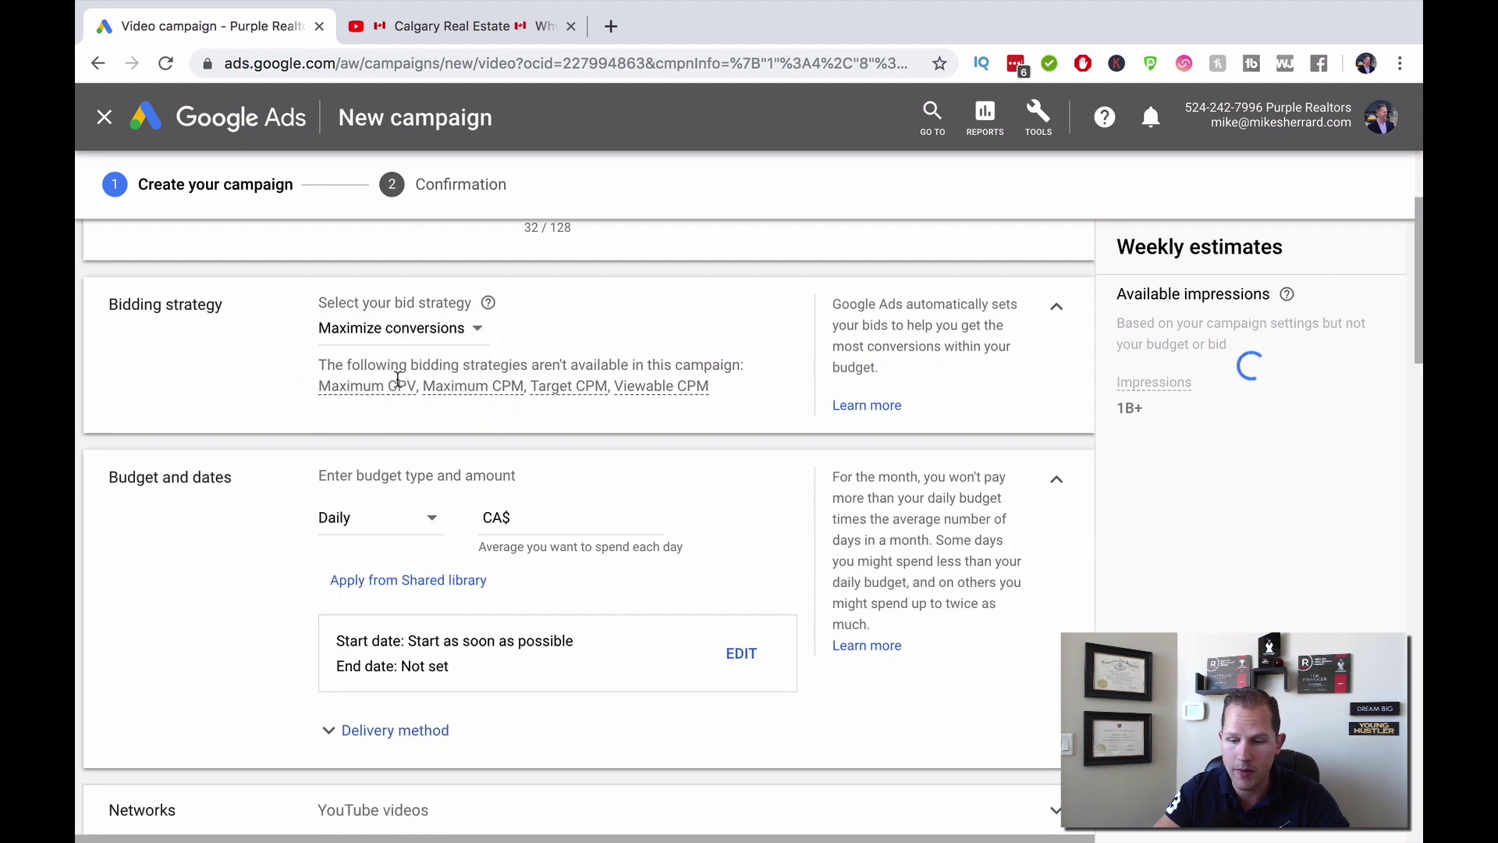
- Set the campaign budget to a daily amount of CA$10.00
{"action": "scroll", "coordinate": [552, 373], "scroll_direction": "down", "scroll_amount": 3}
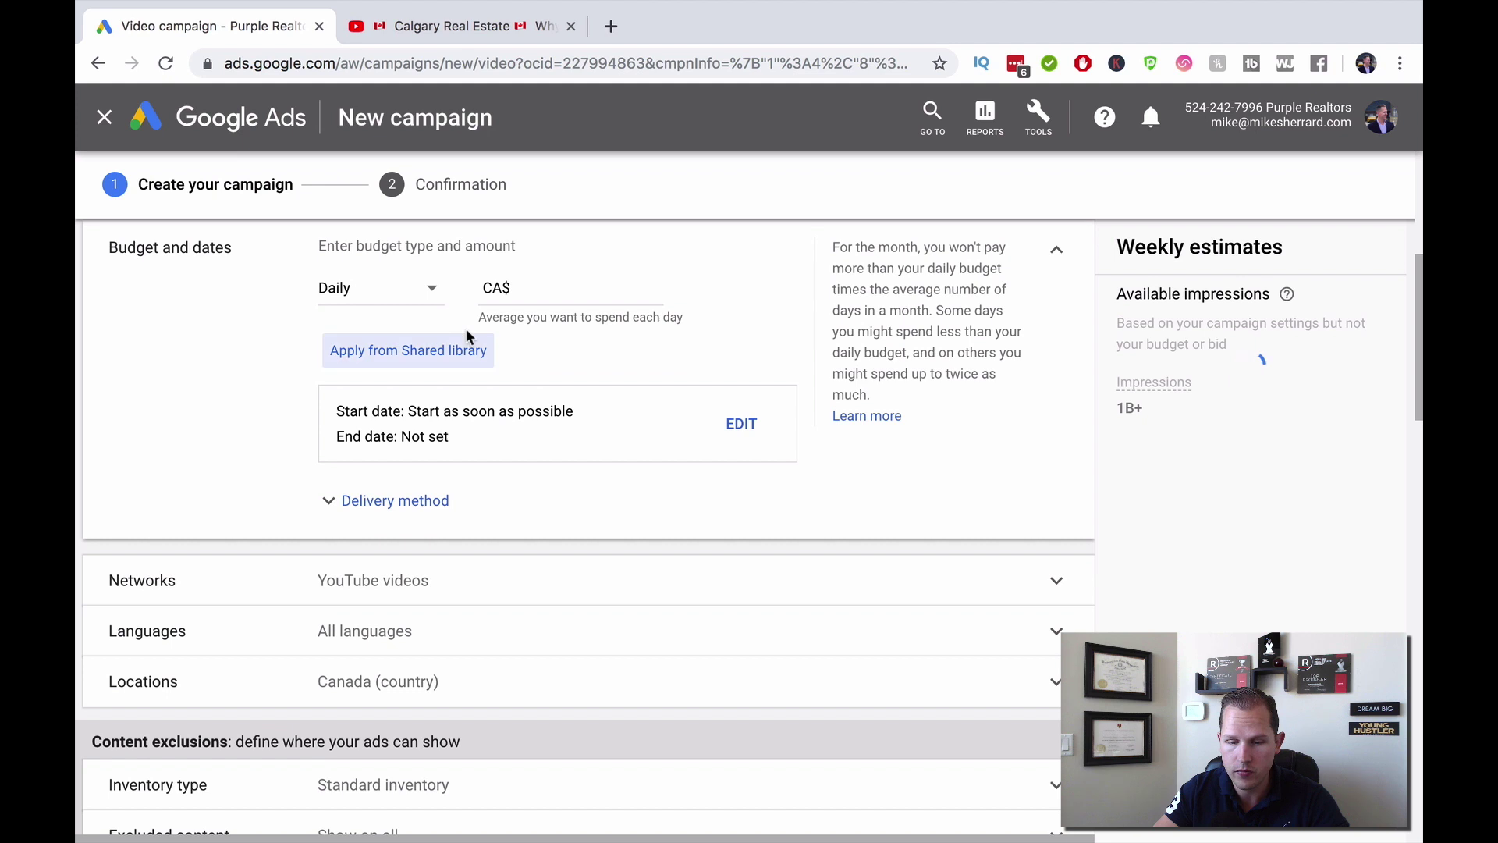
{"action": "left_click", "coordinate": [432, 295]}
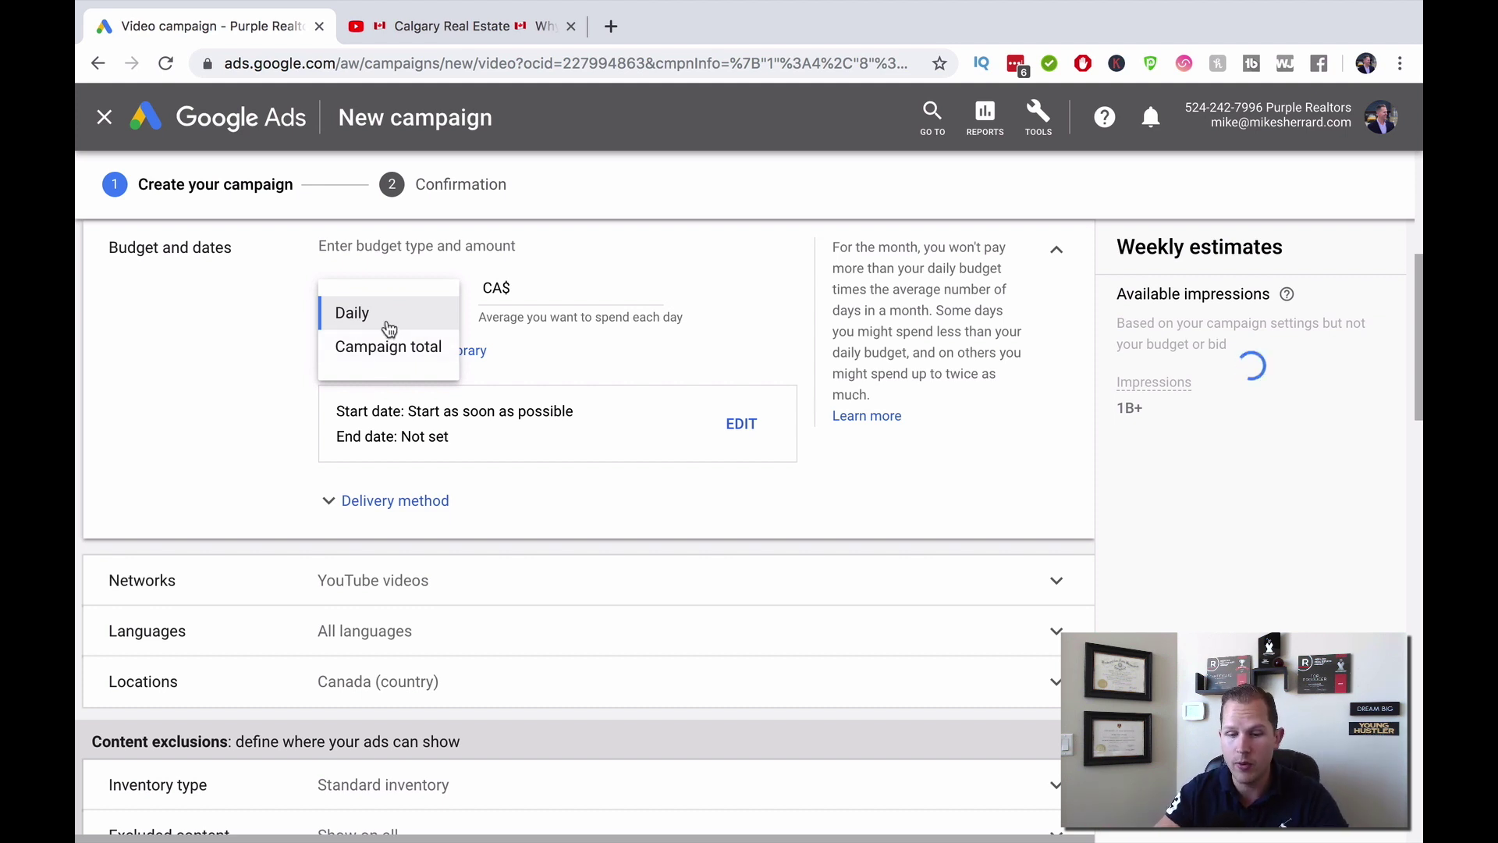
{"action": "left_click", "coordinate": [355, 313]}
{"action": "left_click", "coordinate": [570, 289]}
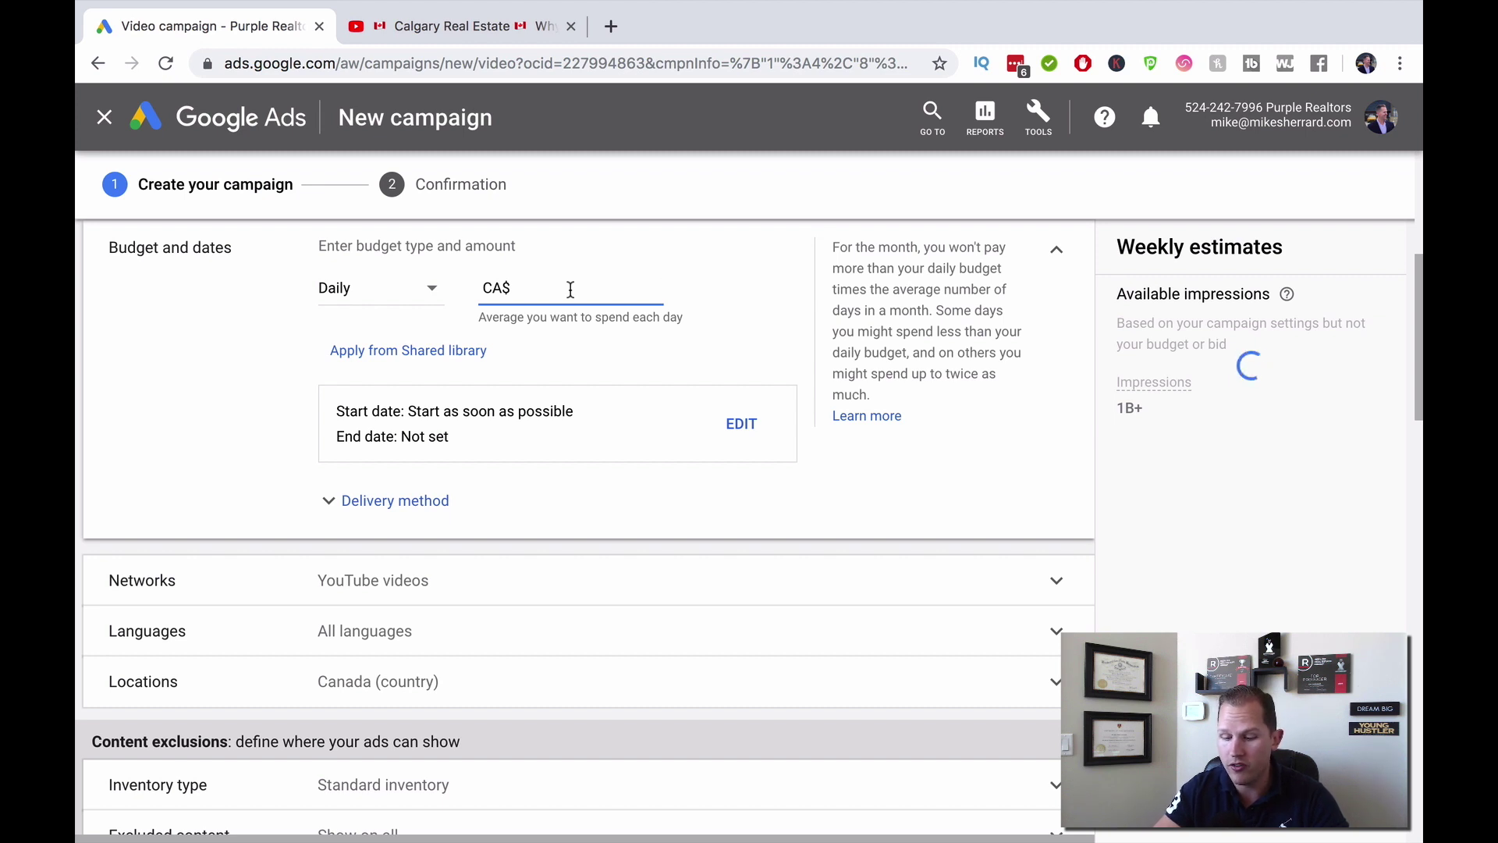
{"action": "type", "text": "10.00"}
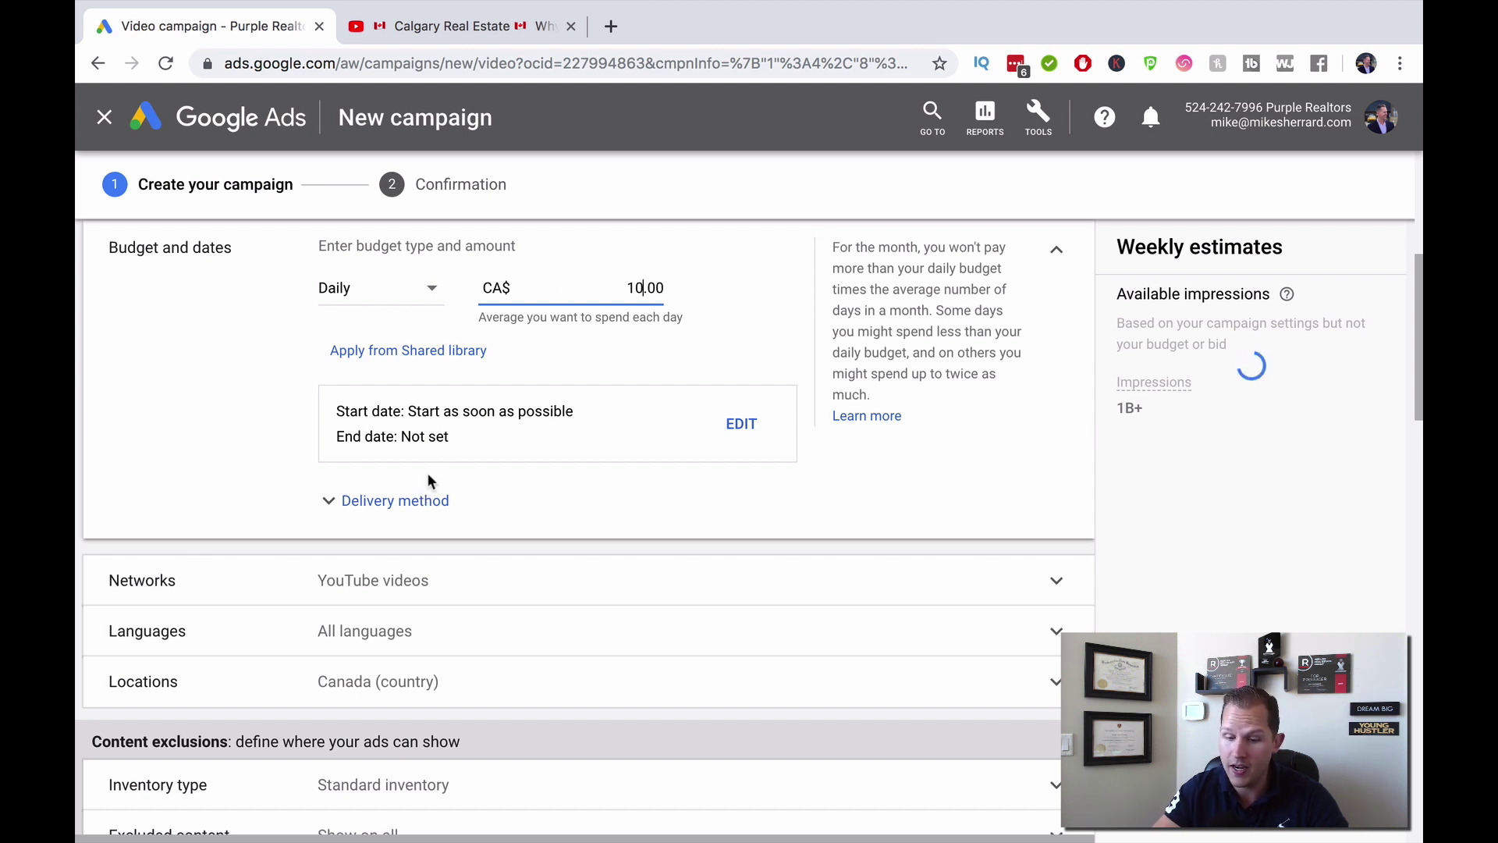
- Set the campaign's end date to Aug 31, 2019
{"action": "left_click", "coordinate": [735, 434]}
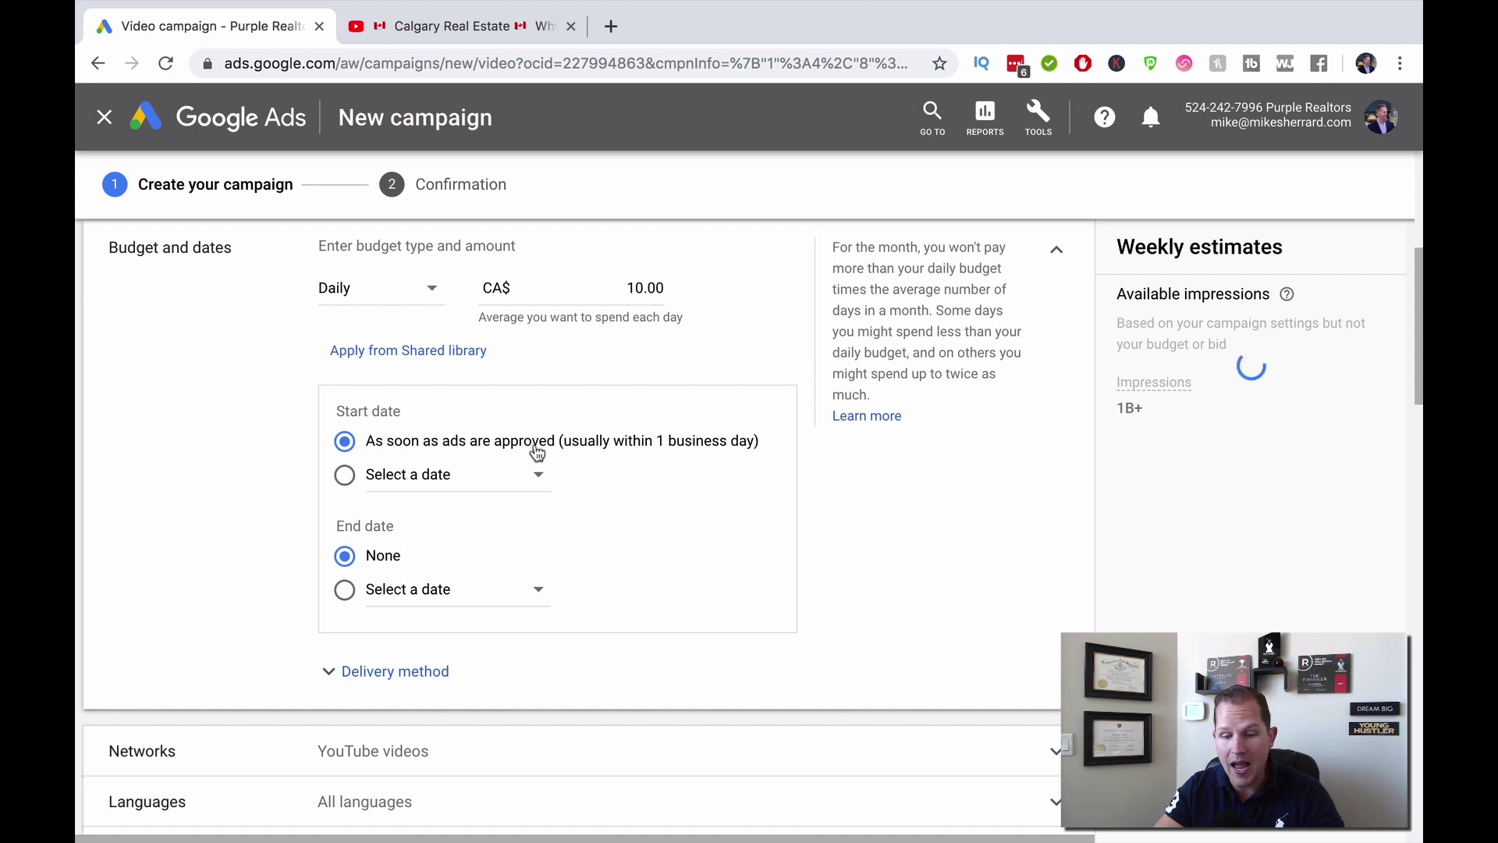
{"action": "left_click", "coordinate": [457, 593]}
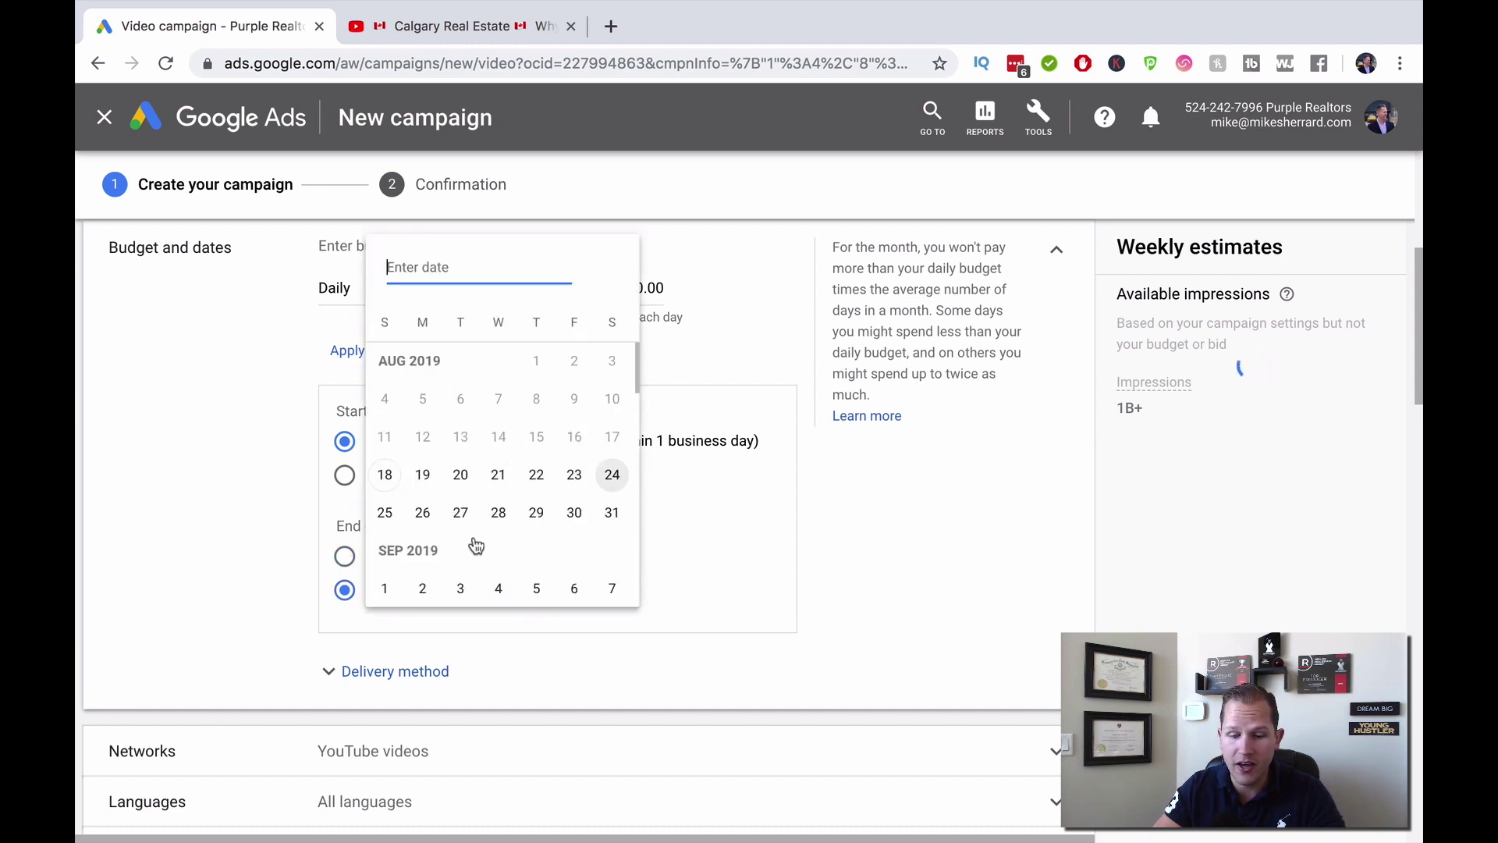
{"action": "left_click", "coordinate": [612, 514]}
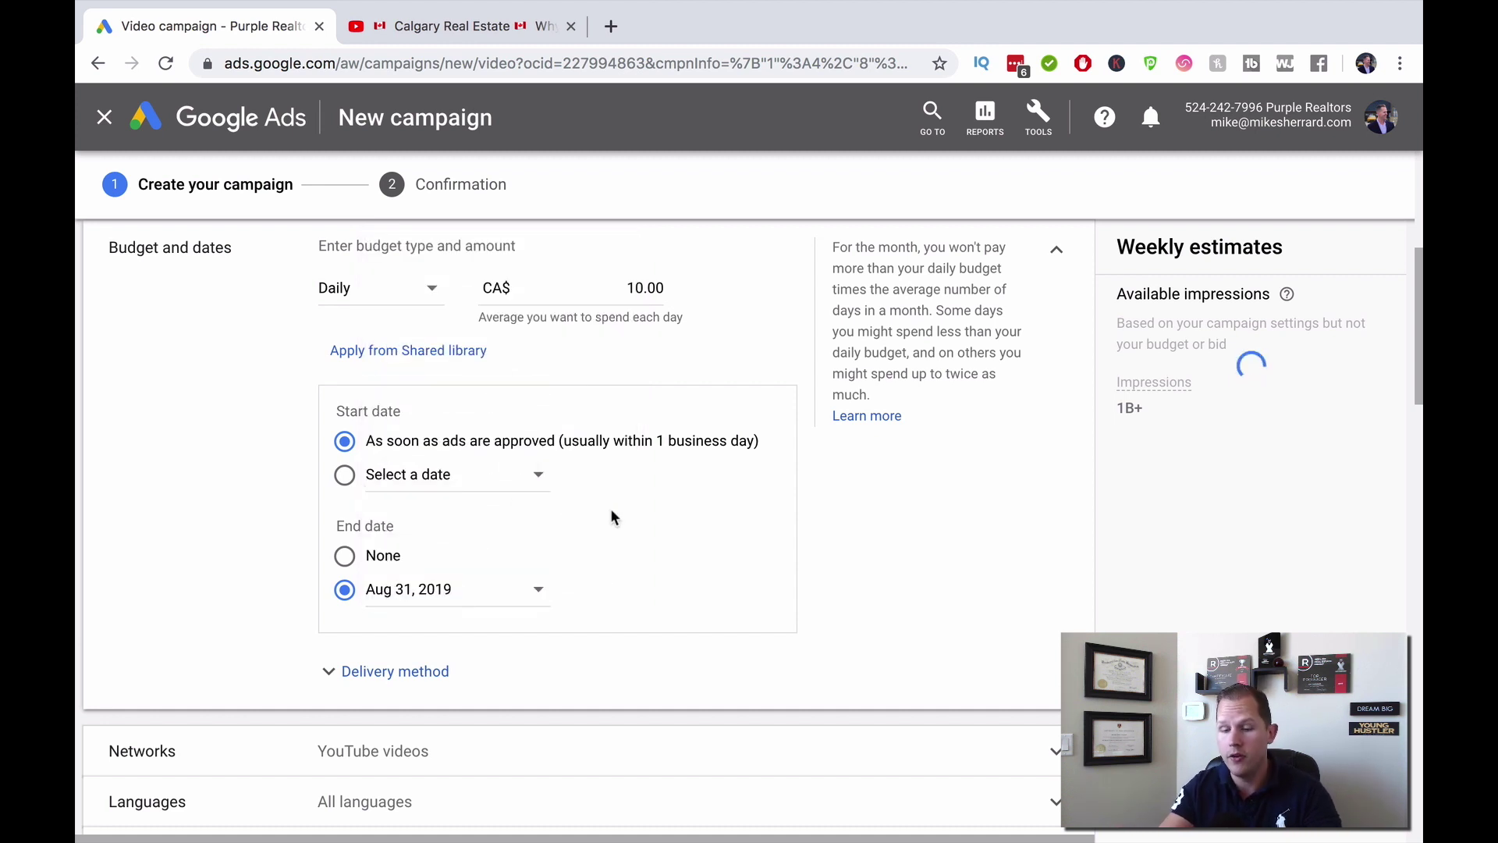
- Expand the campaign's network settings and examine the YouTube search results, YouTube videos and Display Network partner options
{"action": "scroll", "coordinate": [710, 509], "scroll_direction": "down", "scroll_amount": 5}
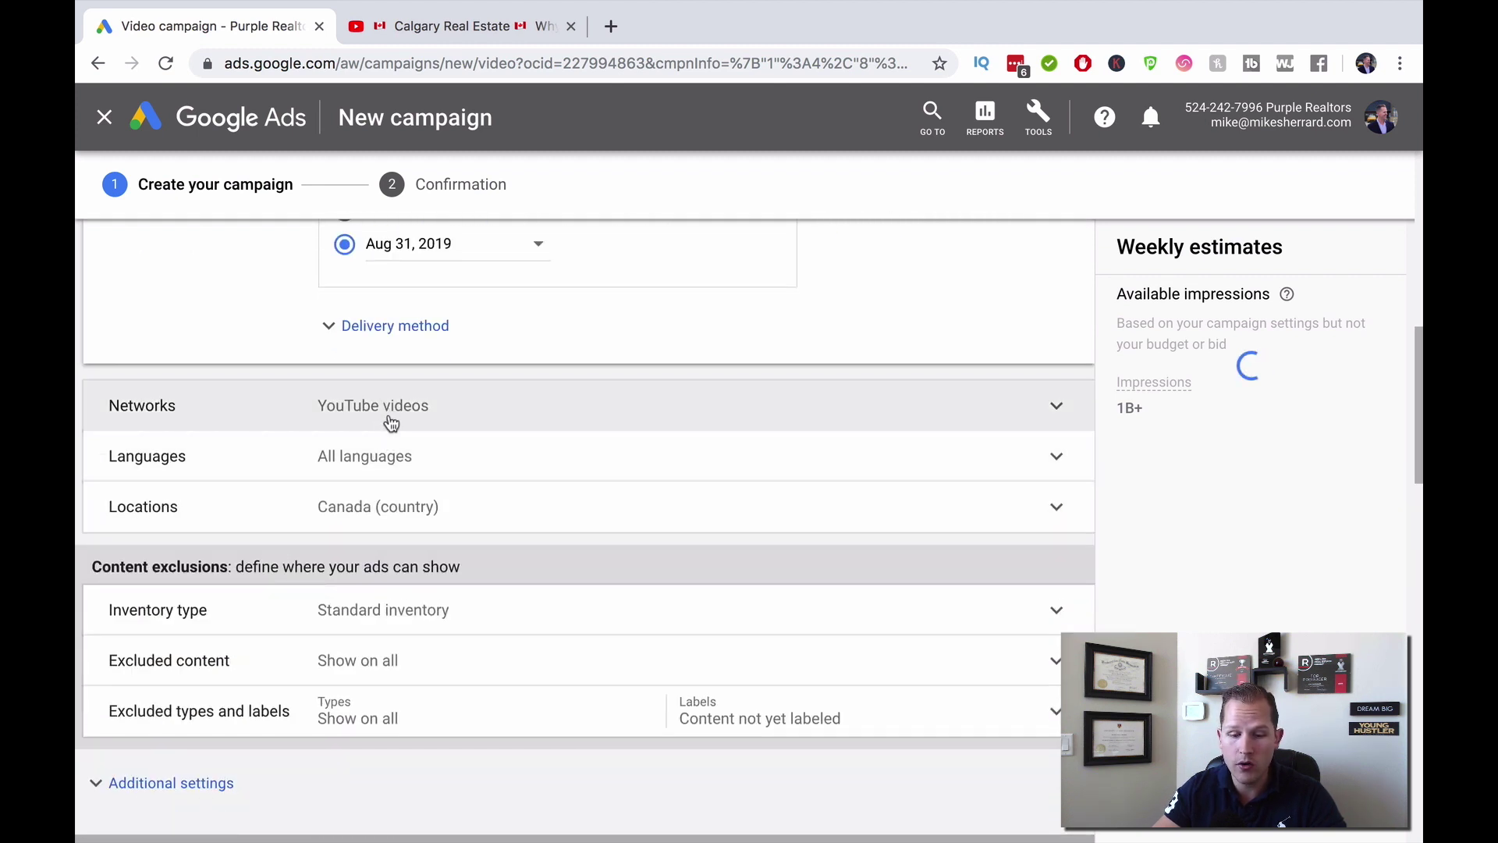
{"action": "left_click", "coordinate": [374, 407]}
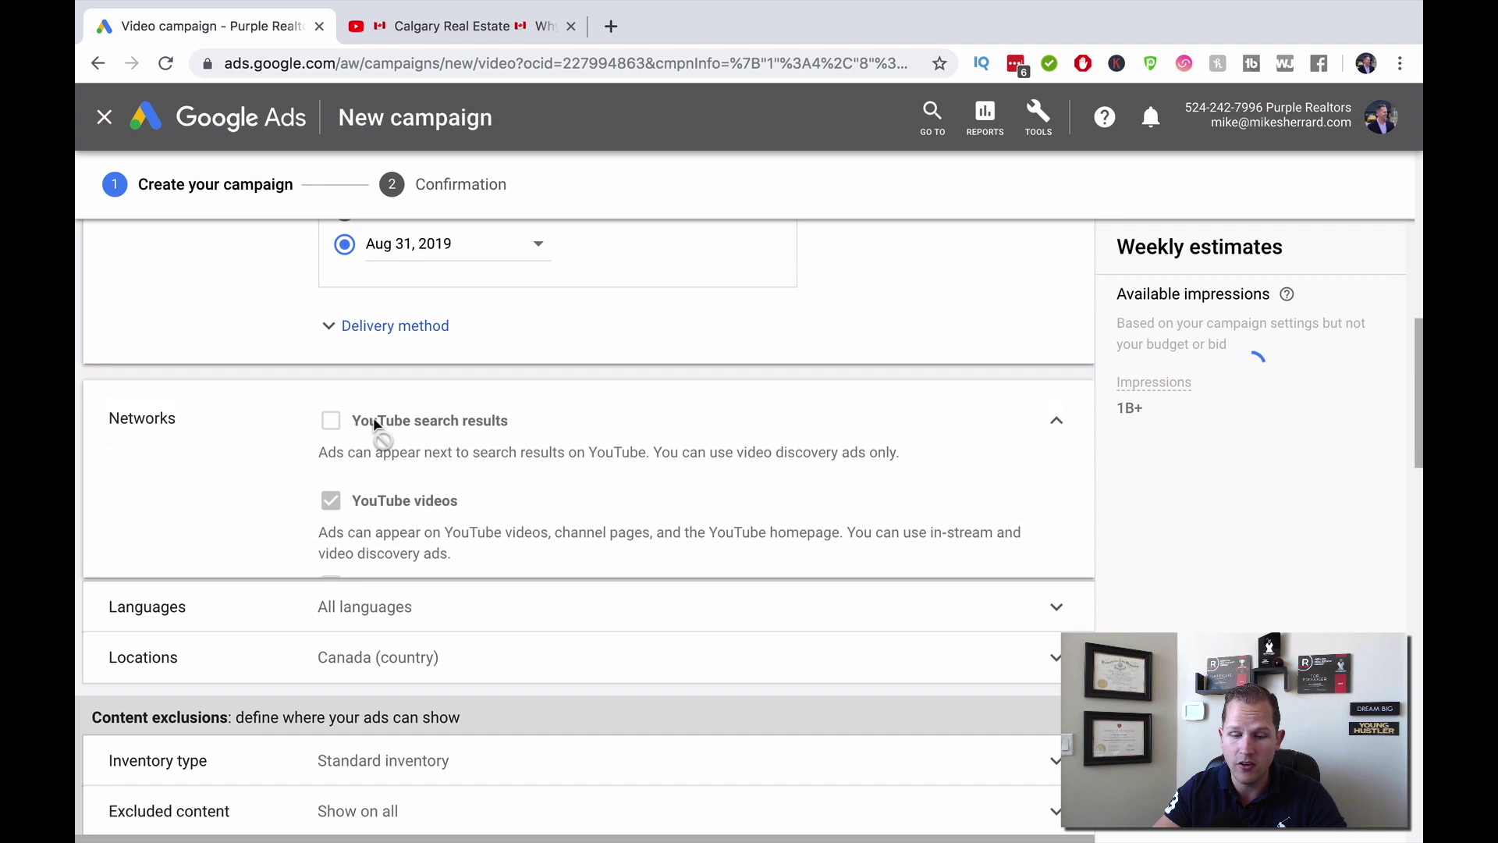
{"action": "mouse_move", "coordinate": [330, 413]}
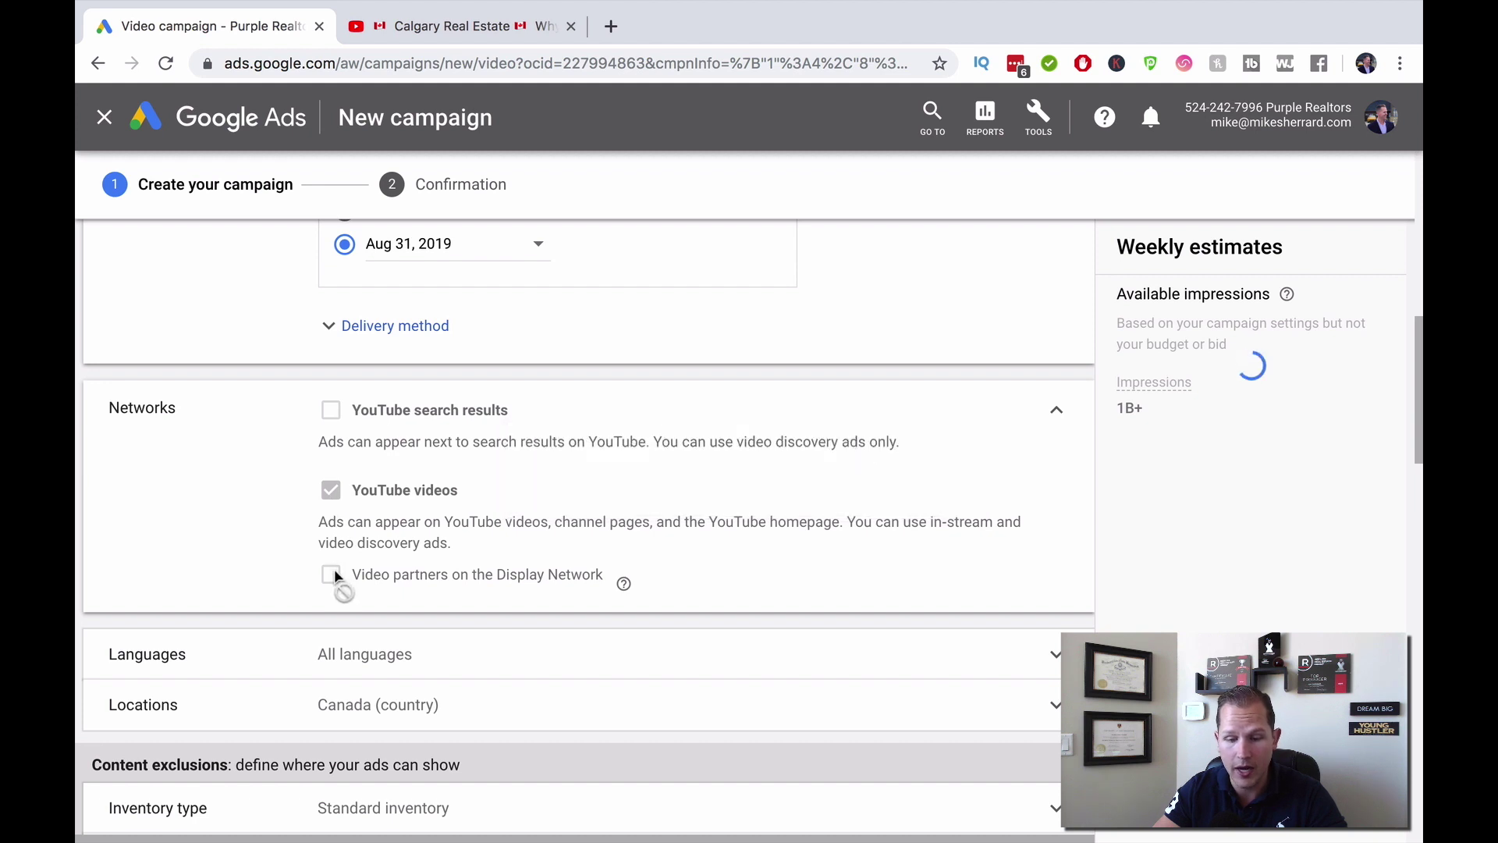
{"action": "mouse_move", "coordinate": [327, 493]}
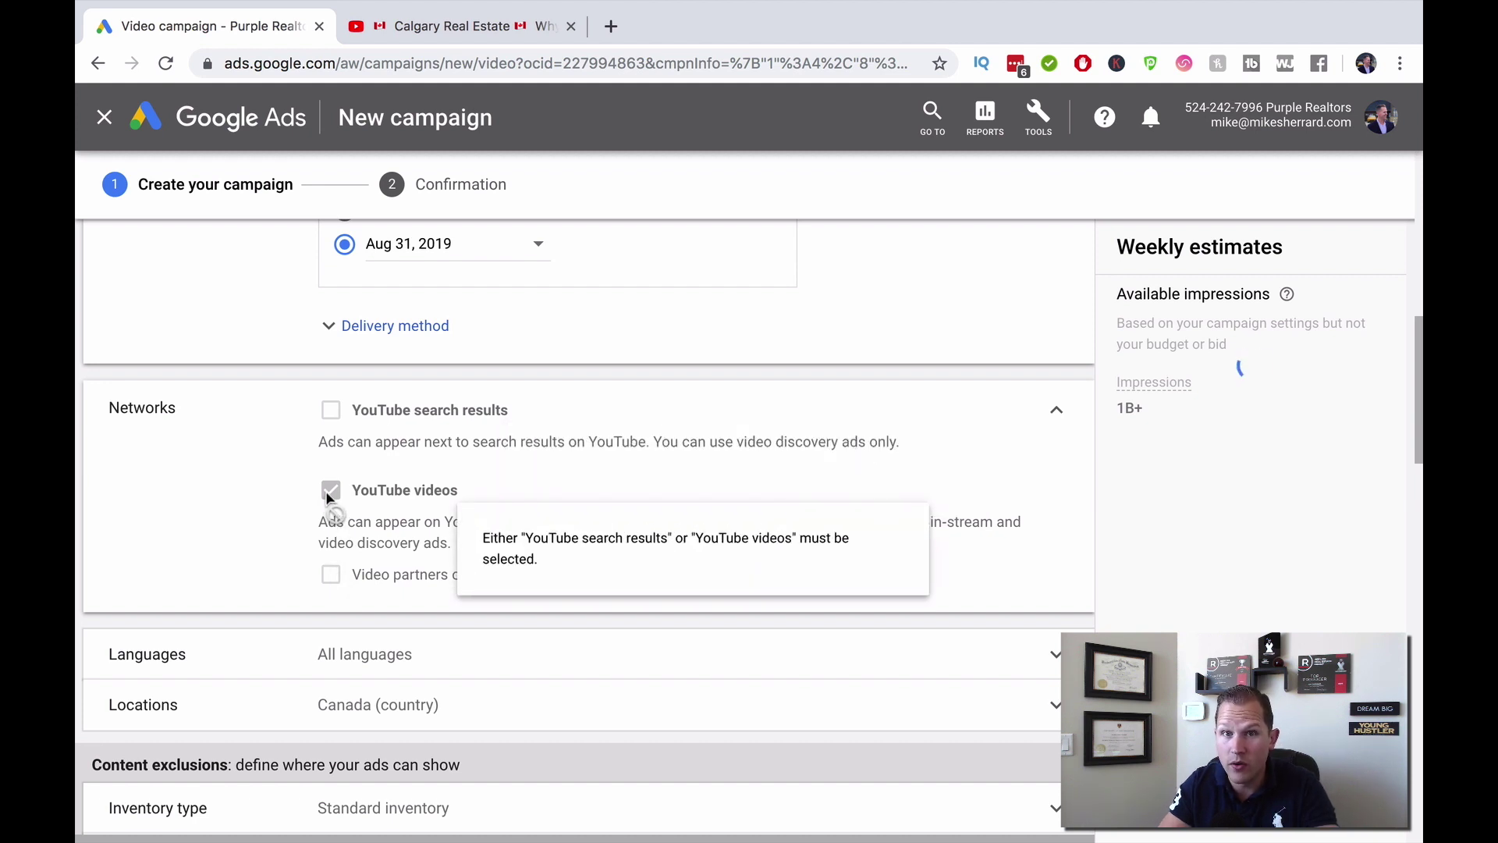
- Restrict the campaign's targeted customer languages to English
{"action": "scroll", "coordinate": [347, 442], "scroll_direction": "down", "scroll_amount": 3}
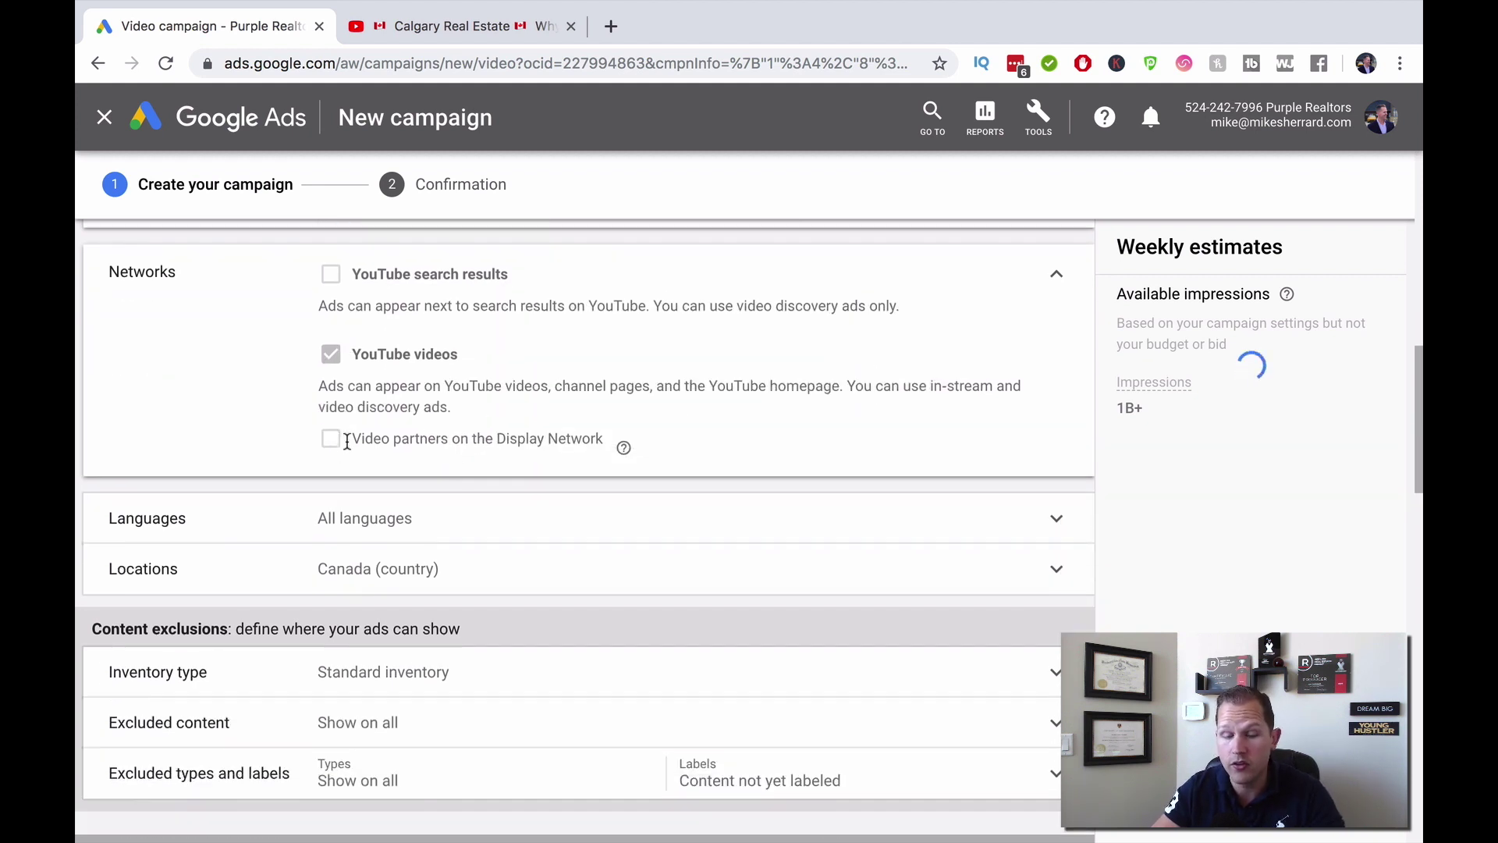
{"action": "left_click", "coordinate": [364, 441]}
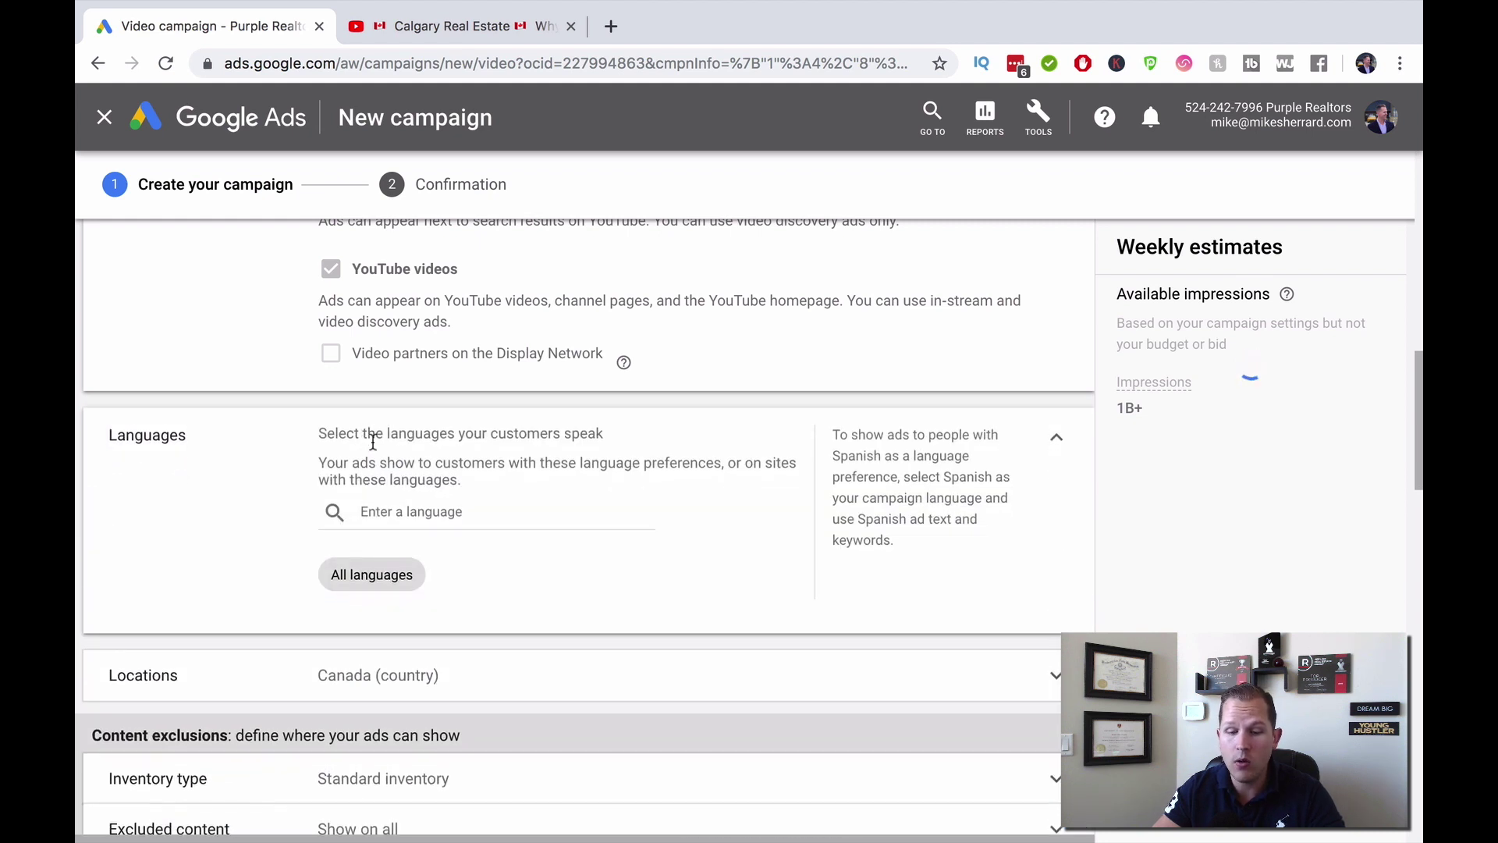
{"action": "left_click", "coordinate": [416, 514]}
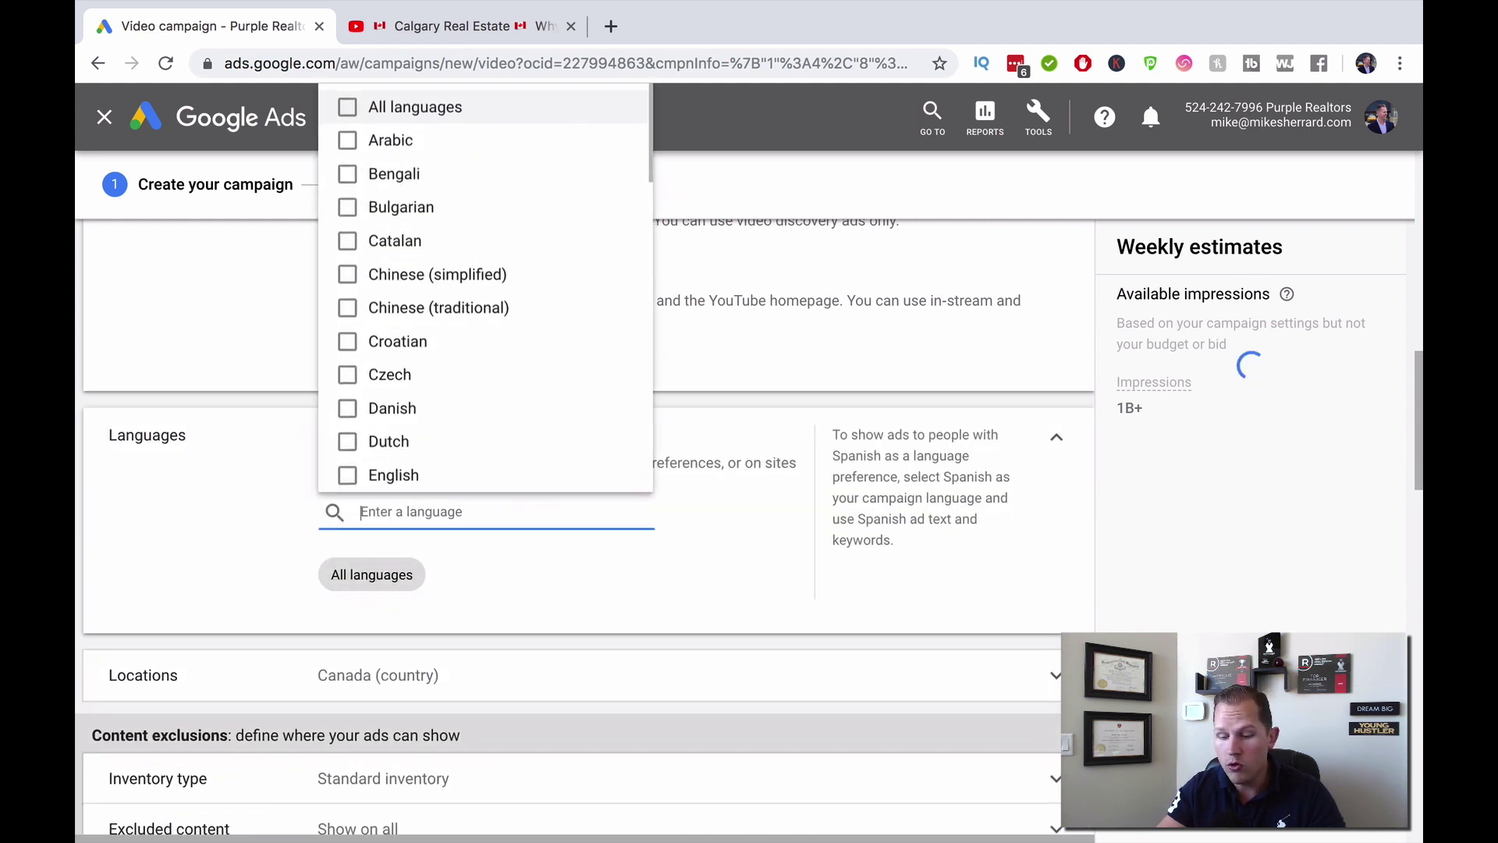
{"action": "type", "text": "english"}
{"action": "left_click", "coordinate": [371, 564]}
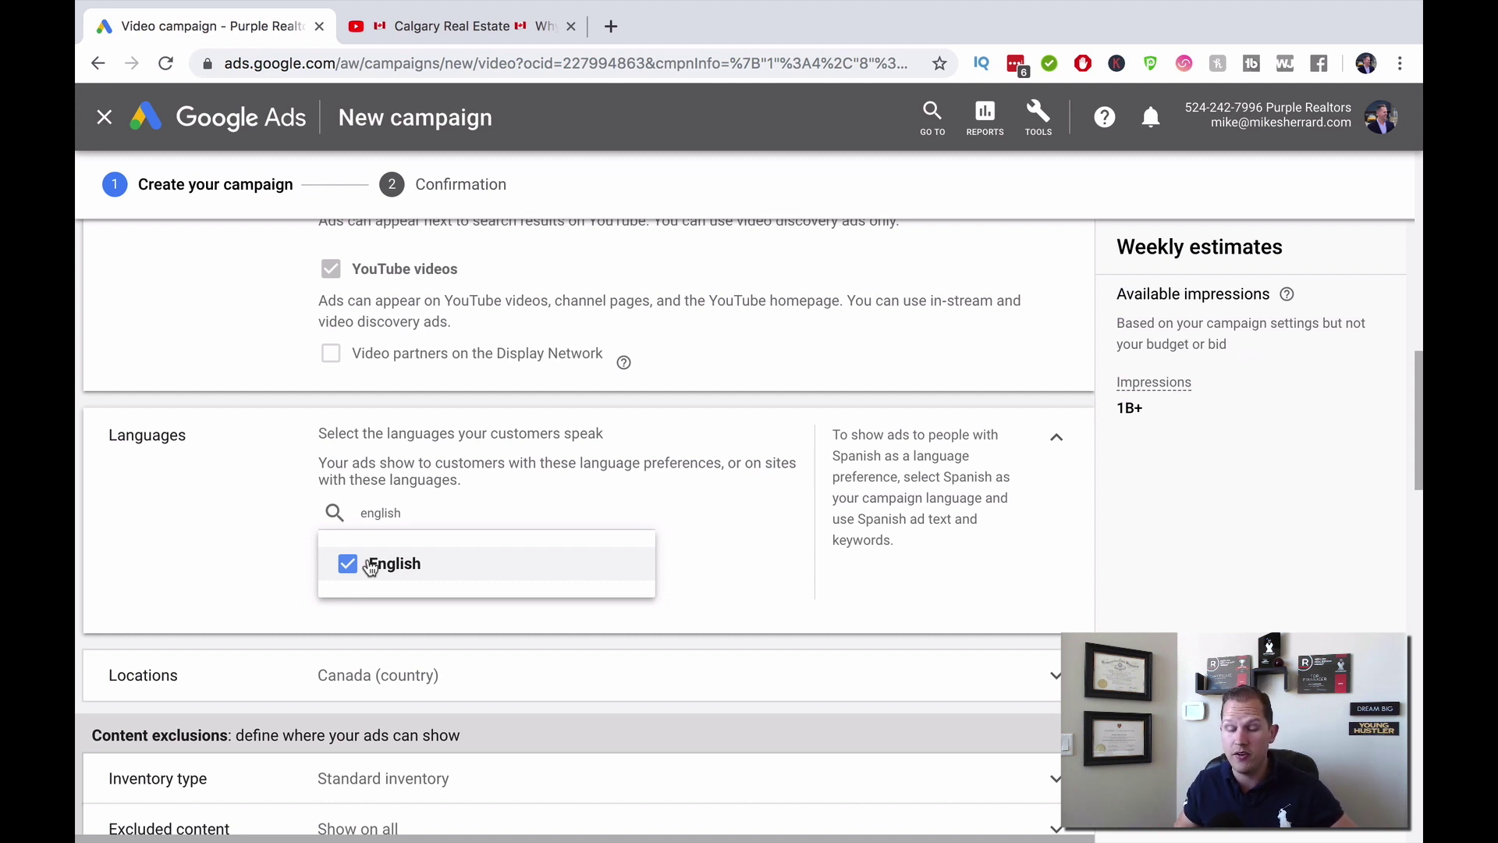
{"action": "left_click", "coordinate": [244, 552]}
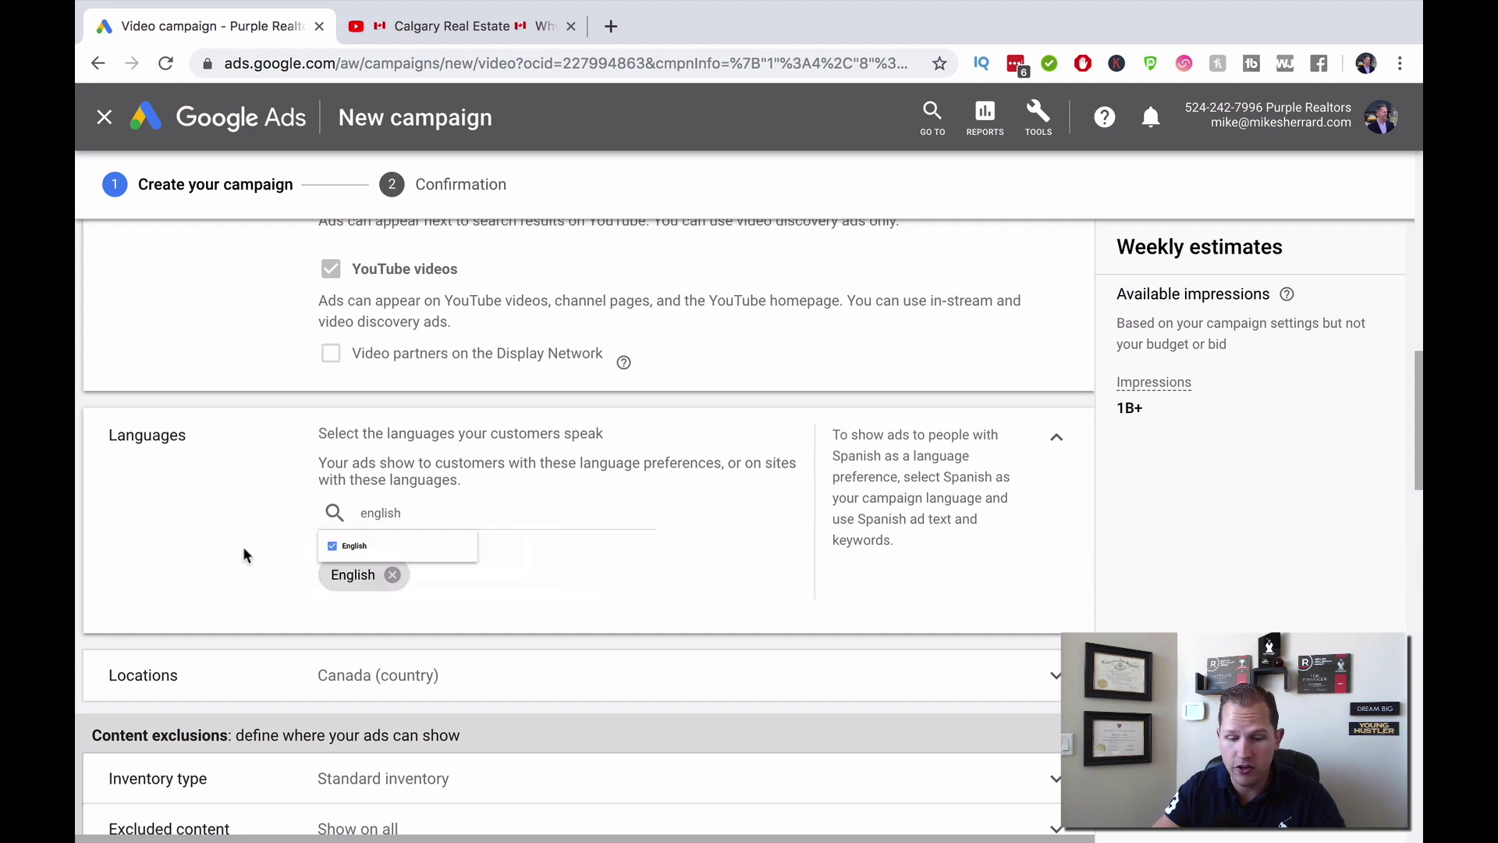
- Target the United States as the campaign's location in place of Canada
{"action": "scroll", "coordinate": [359, 540], "scroll_direction": "down", "scroll_amount": 3}
{"action": "left_click", "coordinate": [449, 476]}
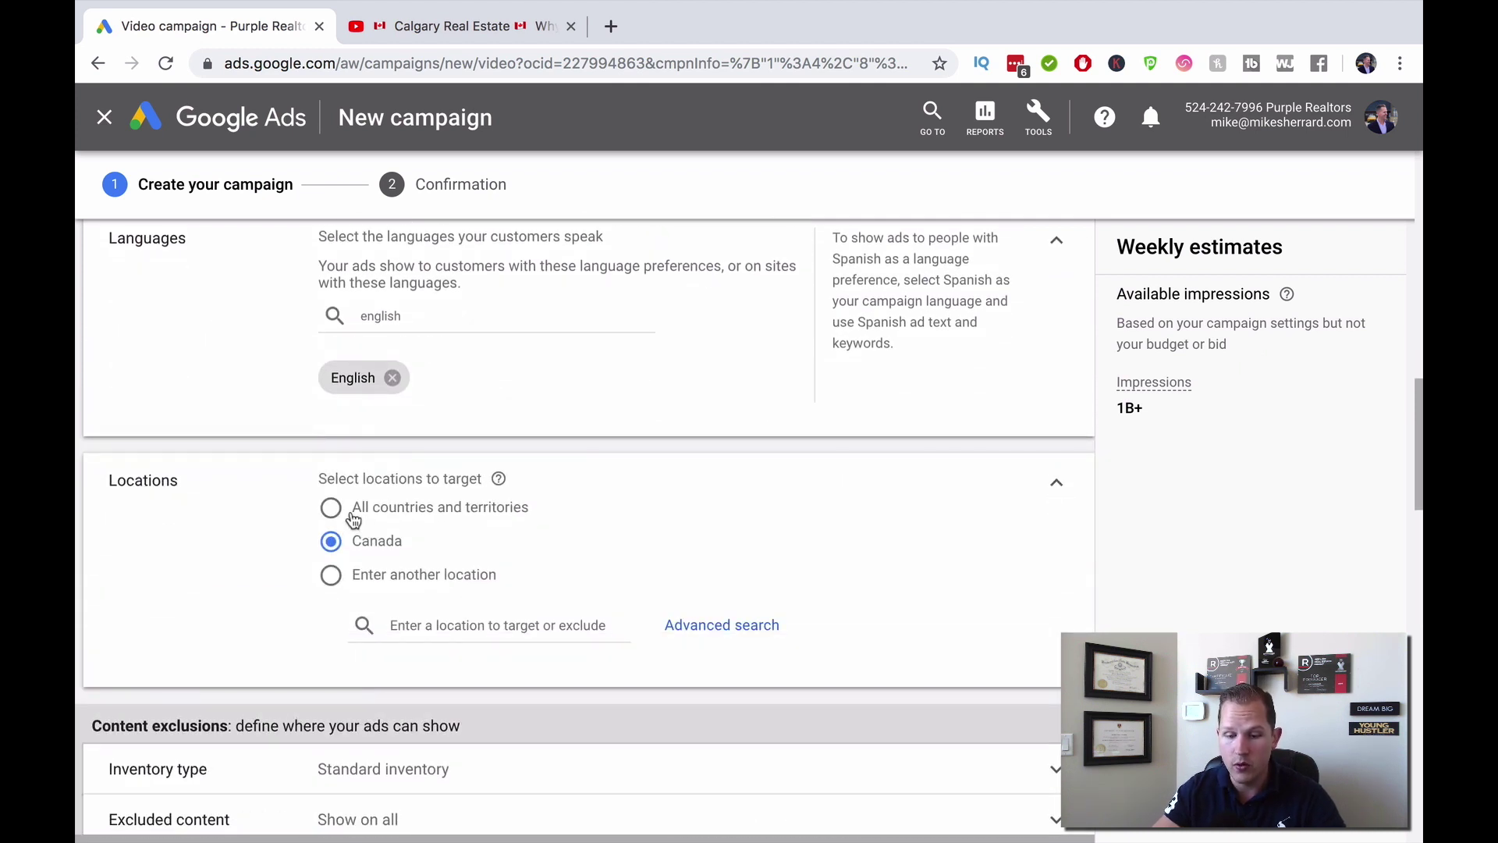
{"action": "left_click", "coordinate": [520, 634]}
{"action": "type", "text": "united"}
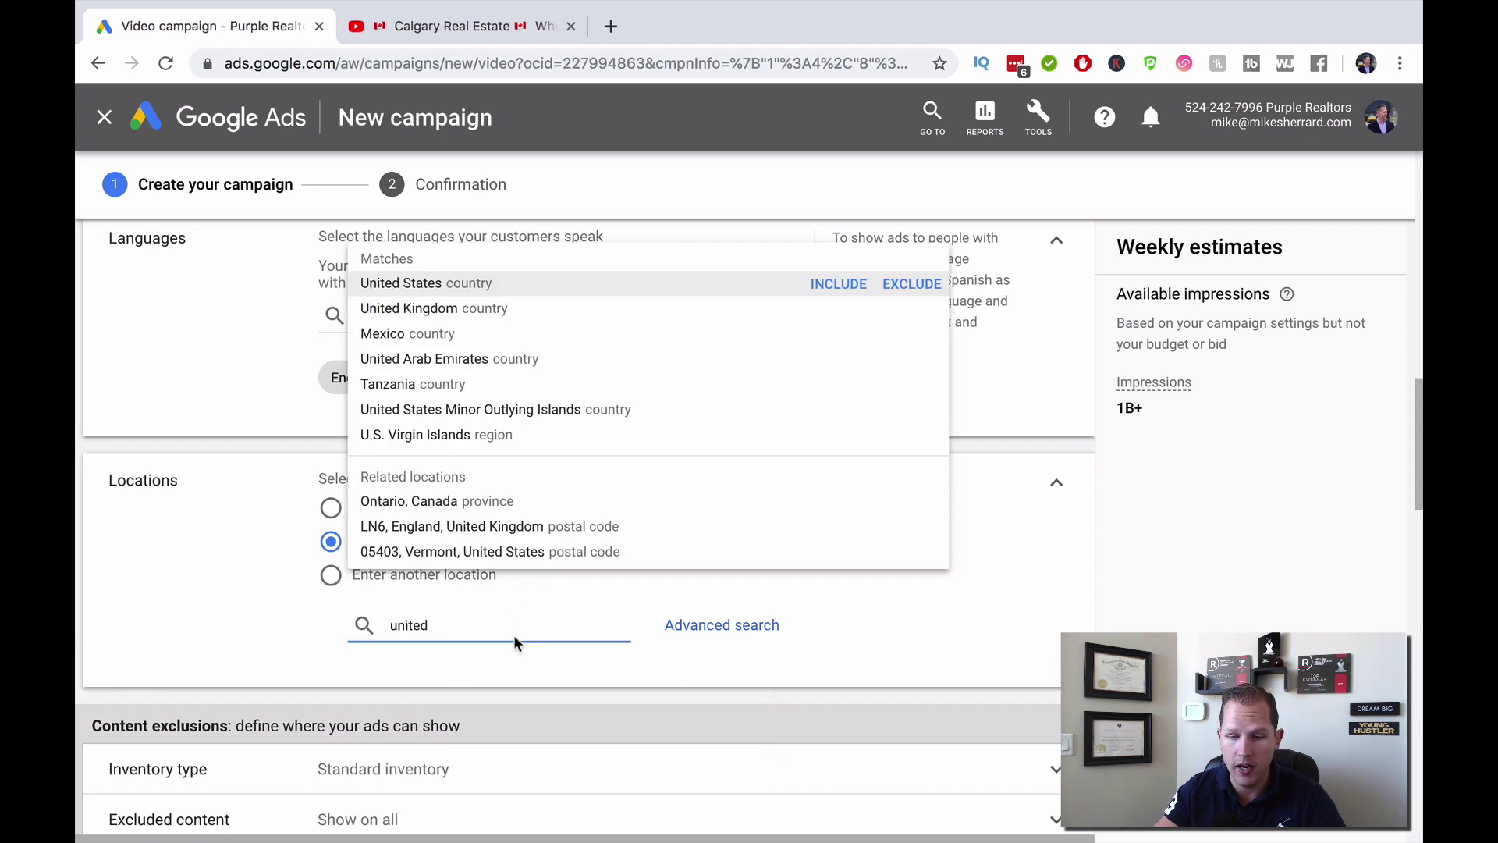
{"action": "key", "text": "Return"}
{"action": "scroll", "coordinate": [766, 441], "scroll_direction": "down", "scroll_amount": 1}
{"action": "scroll", "coordinate": [751, 438], "scroll_direction": "down", "scroll_amount": 1}
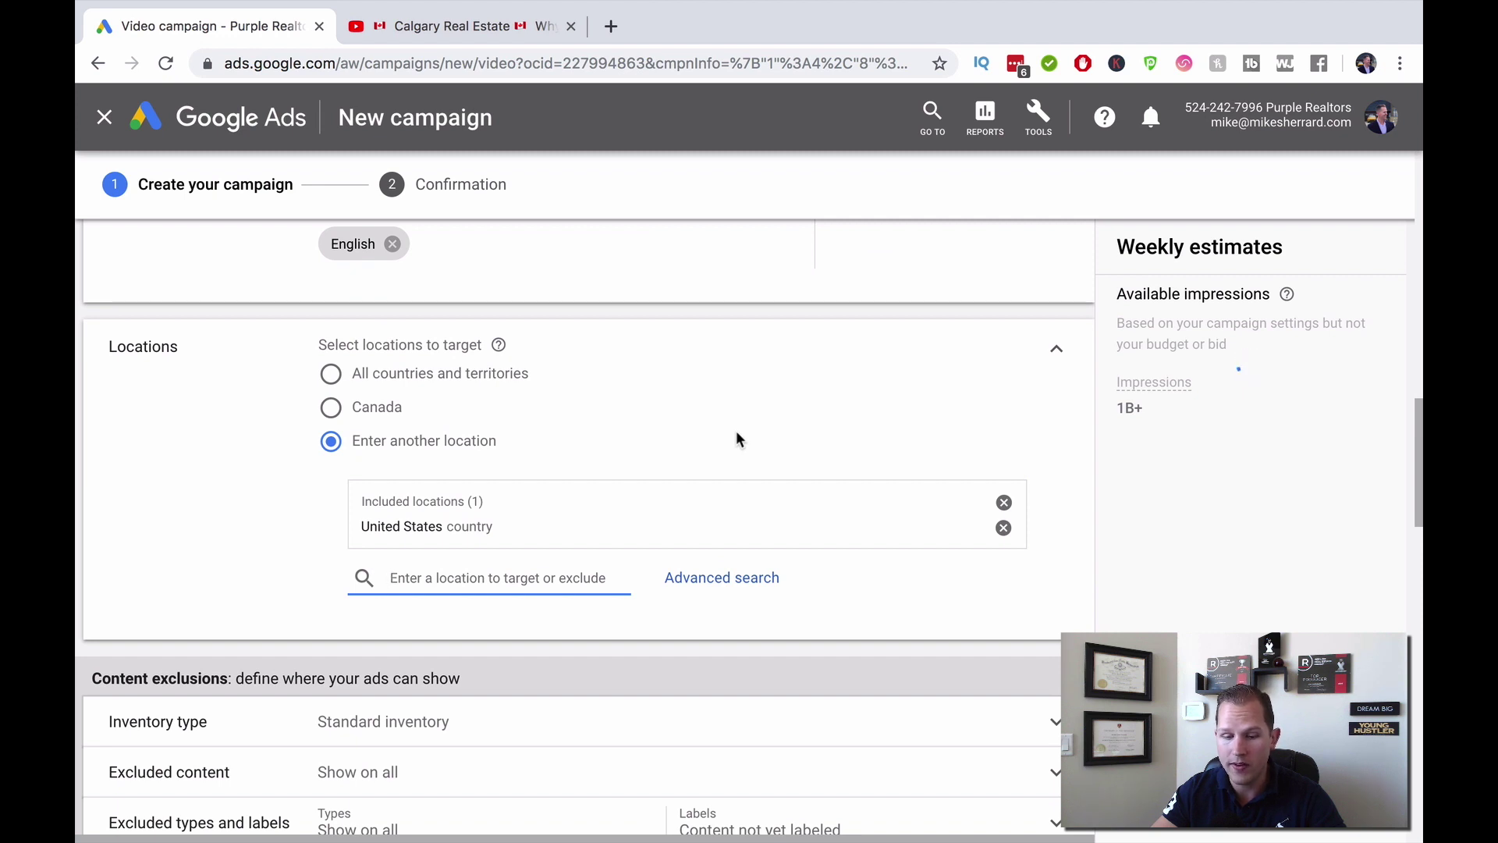
{"action": "scroll", "coordinate": [591, 550], "scroll_direction": "down", "scroll_amount": 3}
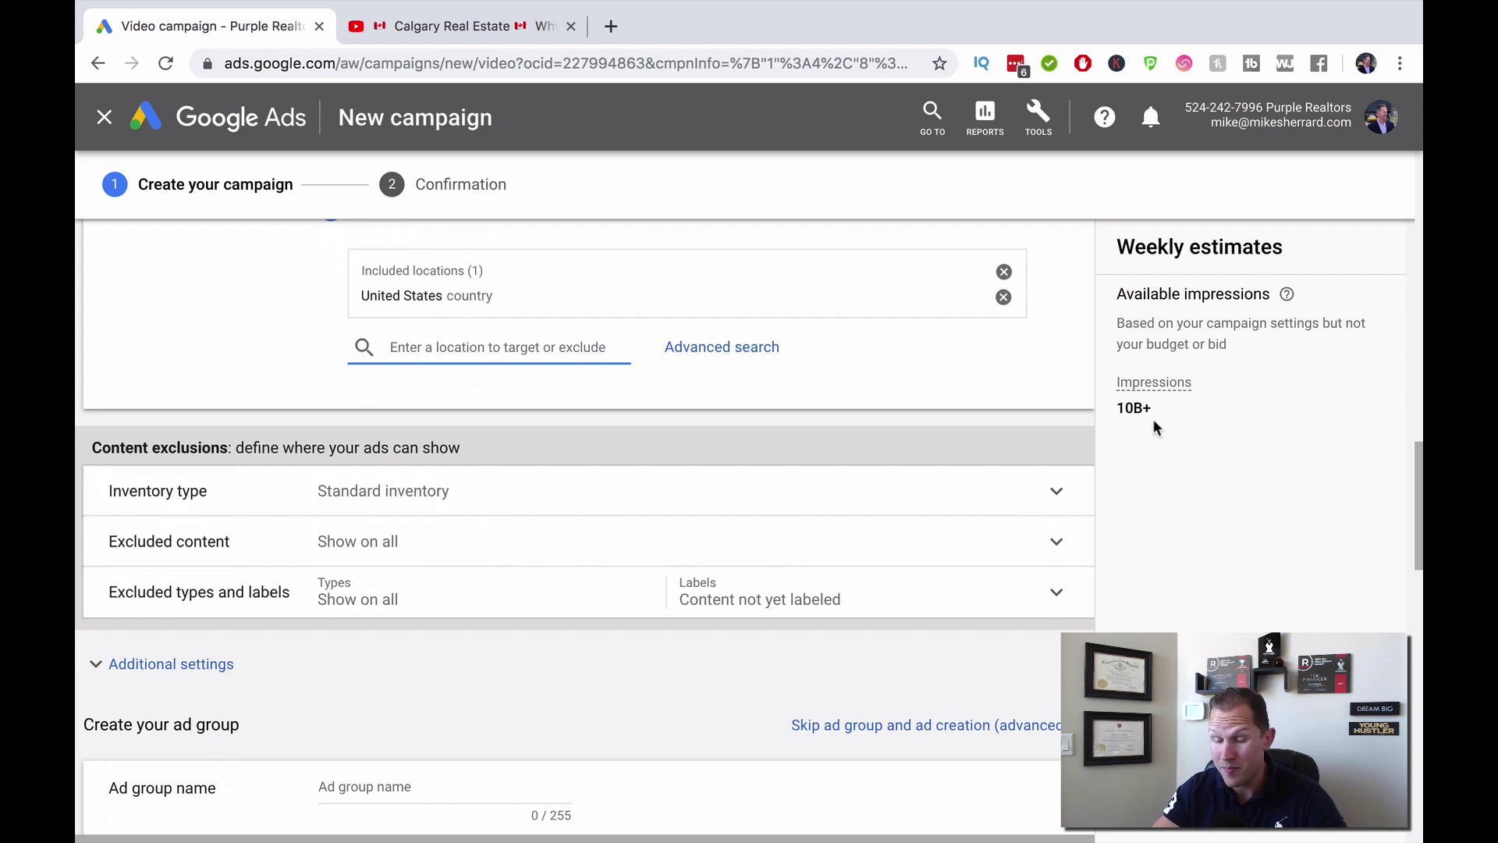
{"action": "scroll", "coordinate": [676, 429], "scroll_direction": "down", "scroll_amount": 1}
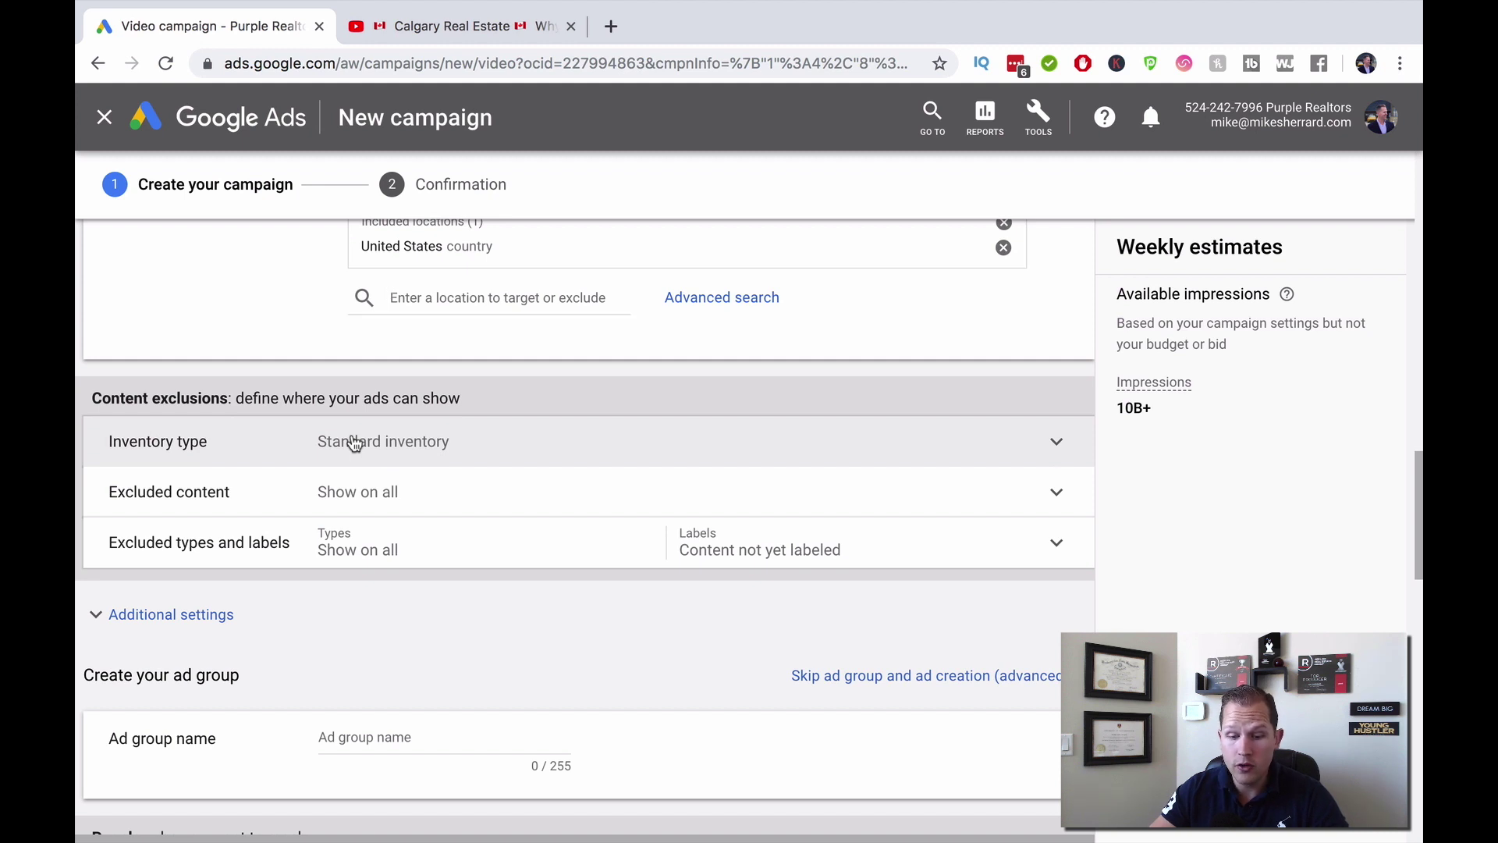
- Expand the inventory type setting and examine the Expanded, Standard and Limited inventory options
{"action": "left_click", "coordinate": [355, 443]}
{"action": "scroll", "coordinate": [355, 442], "scroll_direction": "down", "scroll_amount": 3}
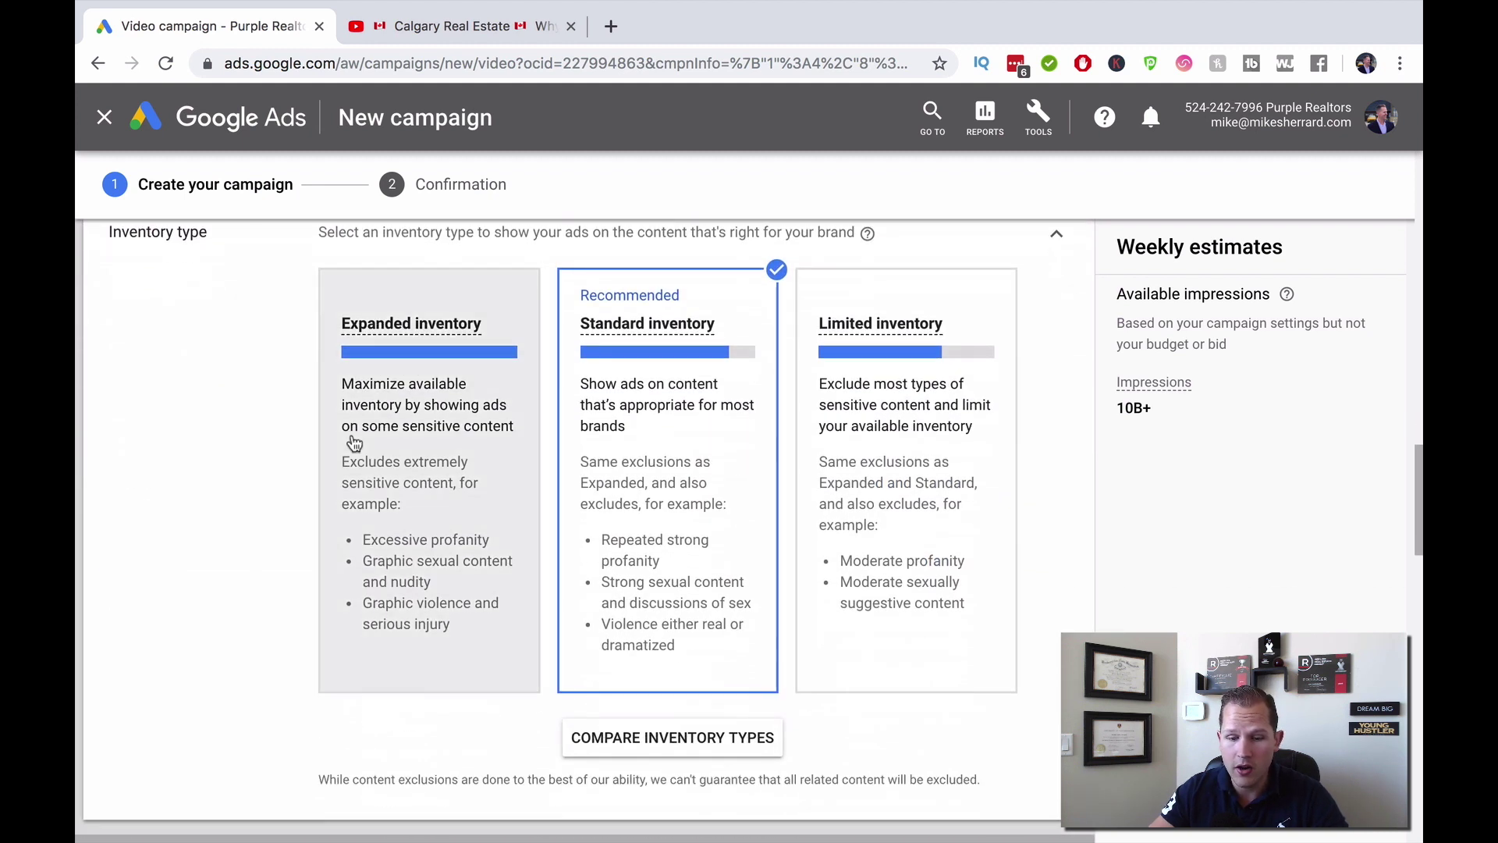
{"action": "scroll", "coordinate": [353, 443], "scroll_direction": "down", "scroll_amount": 4}
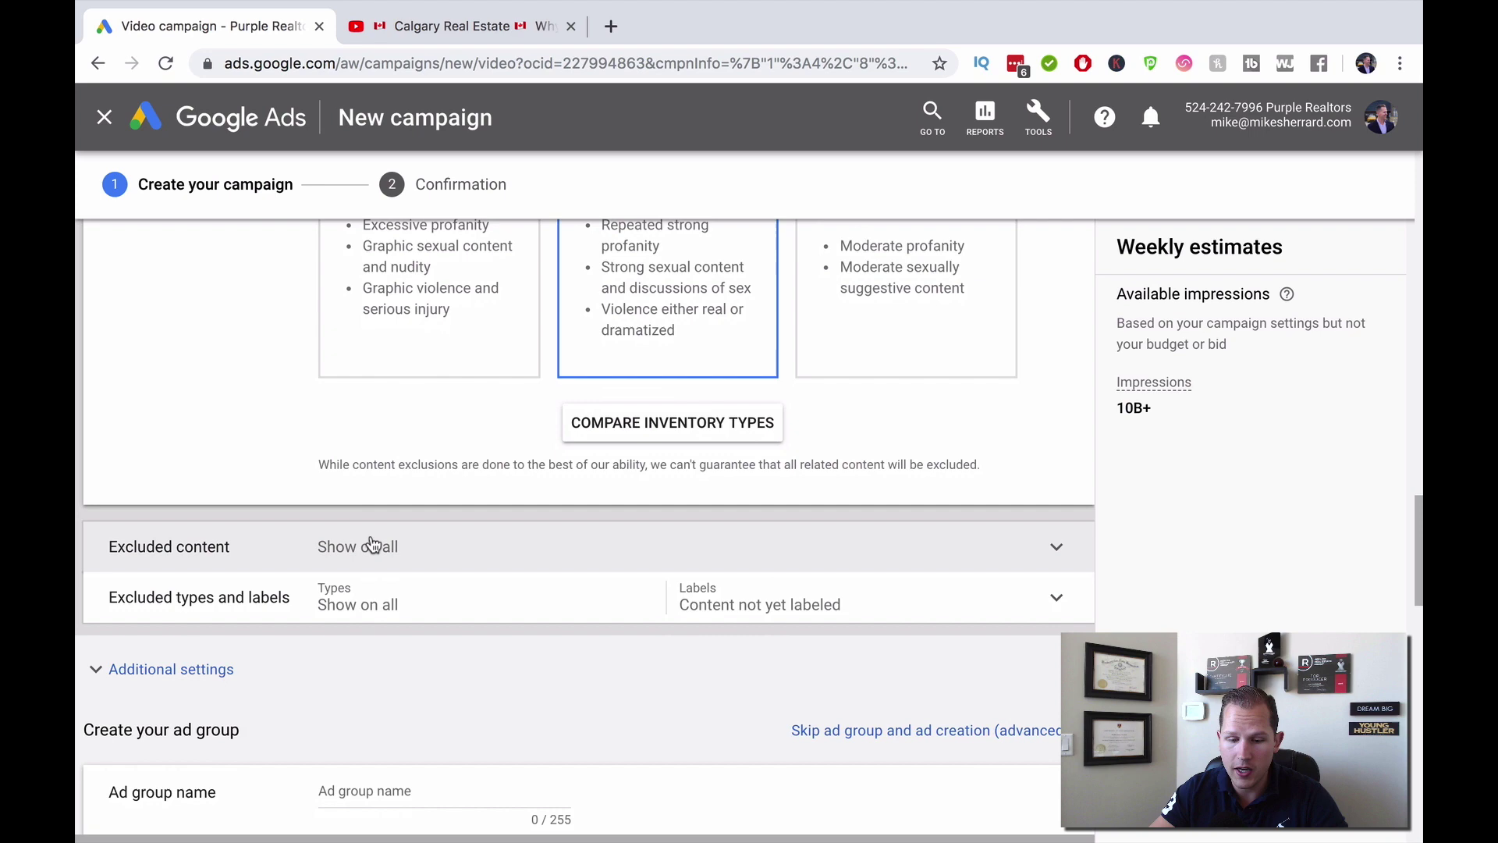
- Exclude all five sensitive content categories: tragedy and conflict, sensitive social issues, sexually suggestive, sensational and shocking, and profanity and rough language
{"action": "left_click", "coordinate": [371, 541]}
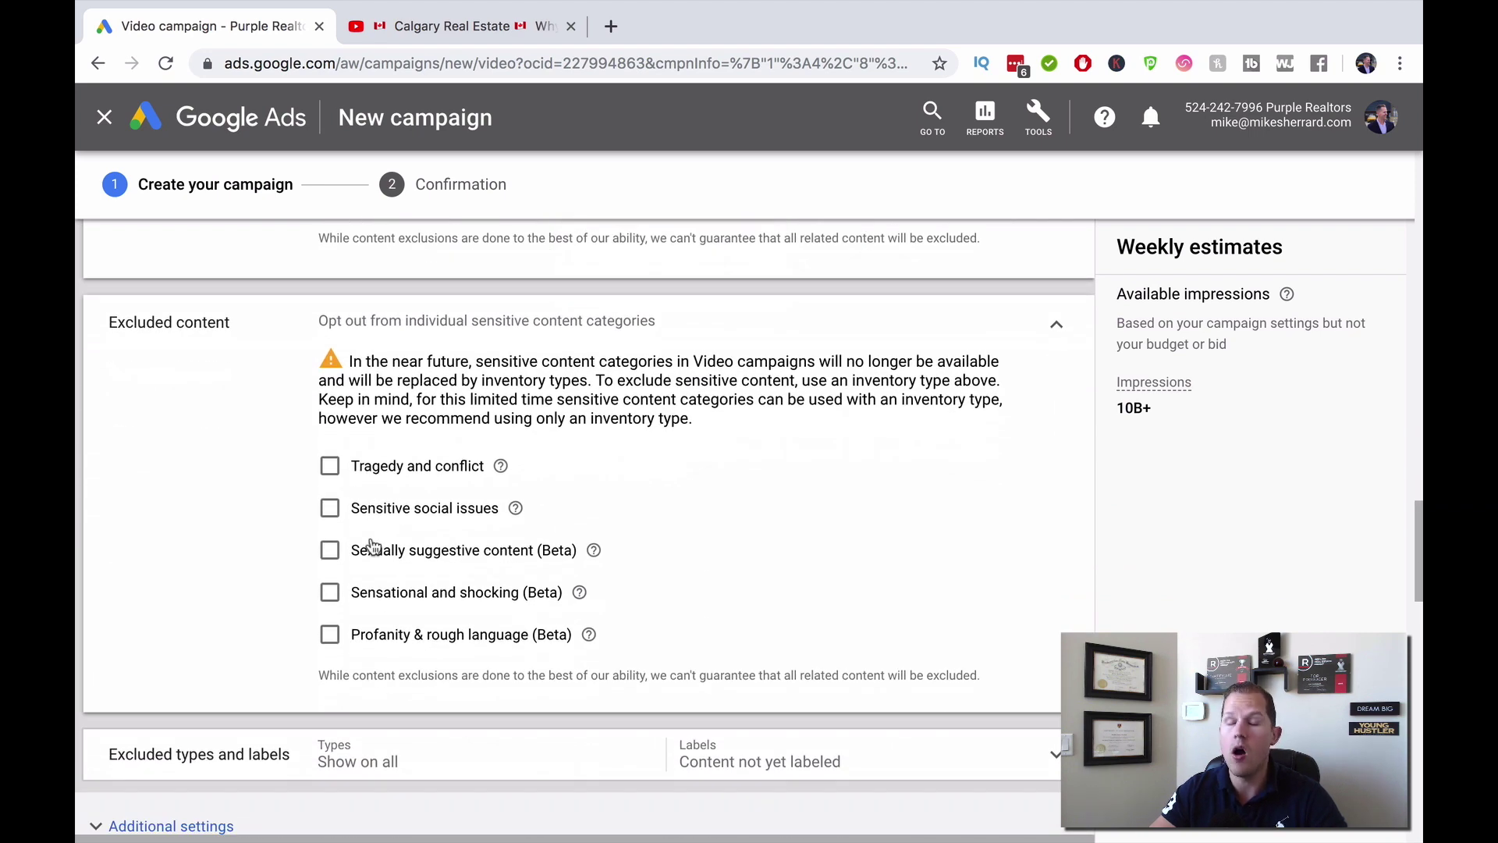
{"action": "left_click", "coordinate": [330, 468]}
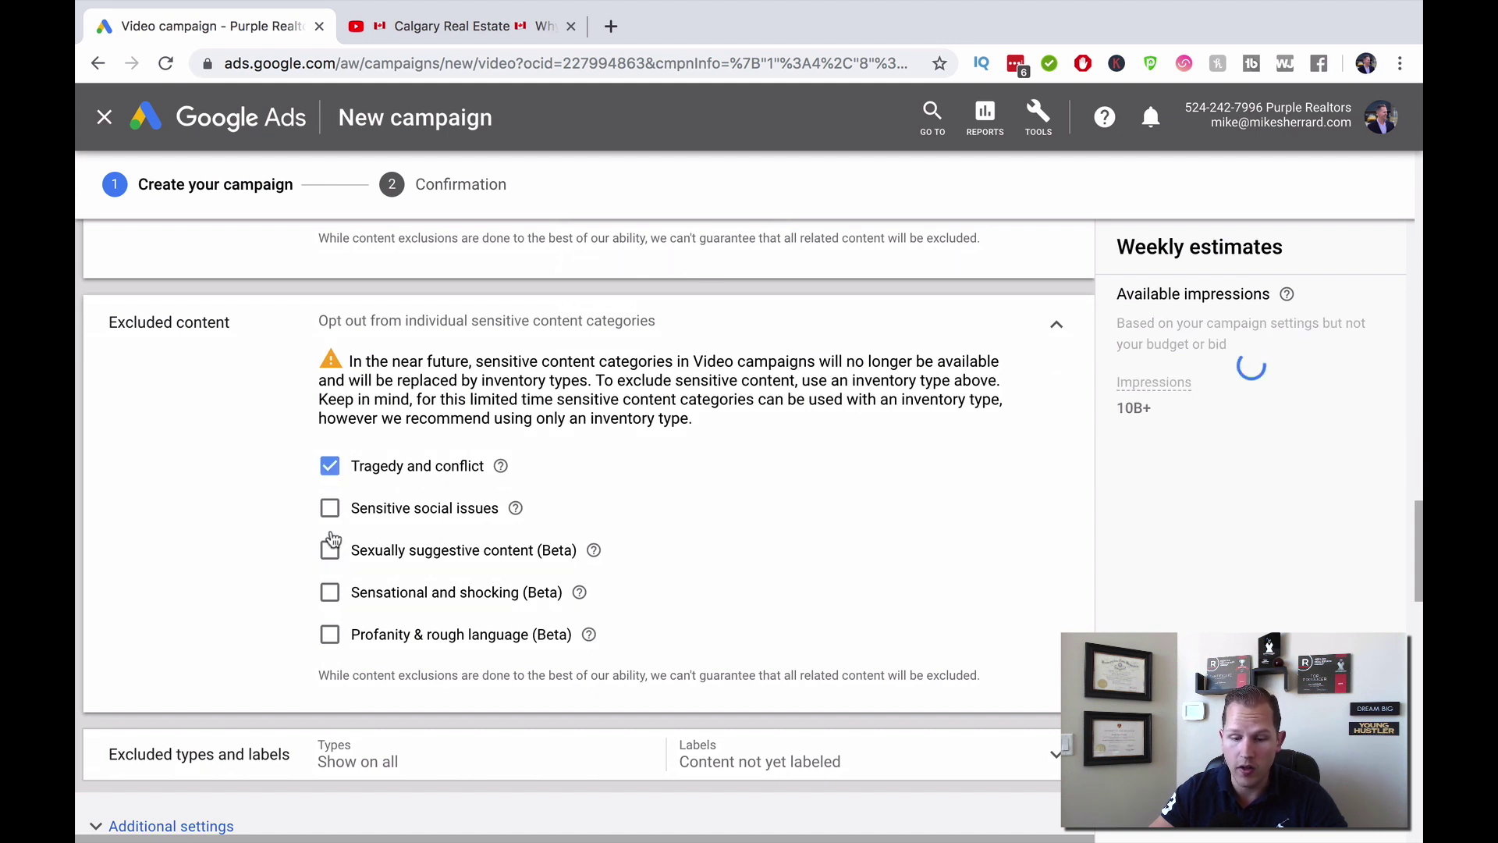
{"action": "left_click", "coordinate": [330, 510]}
{"action": "left_click", "coordinate": [330, 551]}
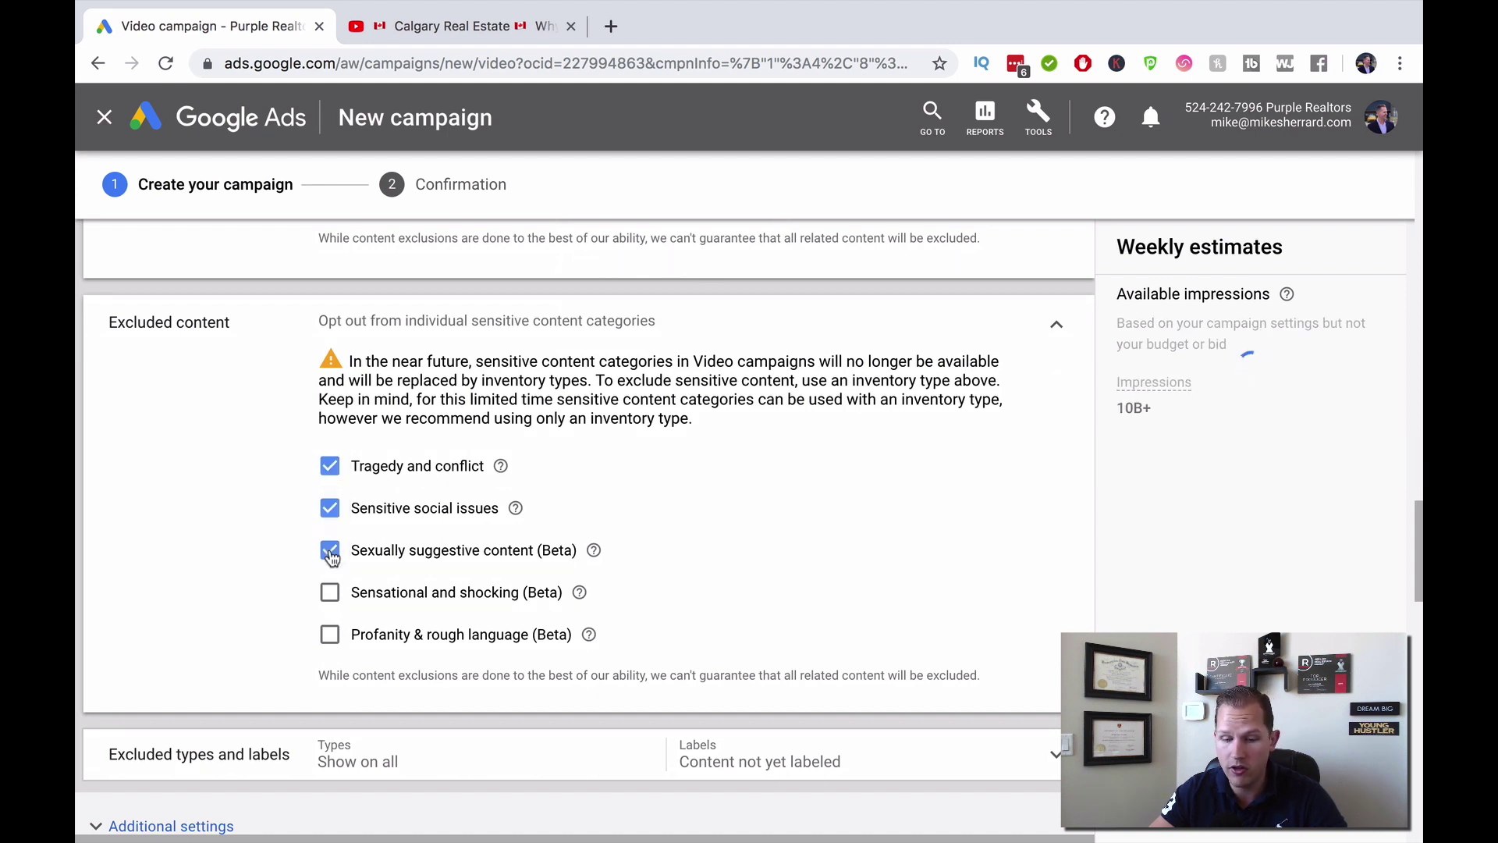
{"action": "left_click", "coordinate": [330, 593]}
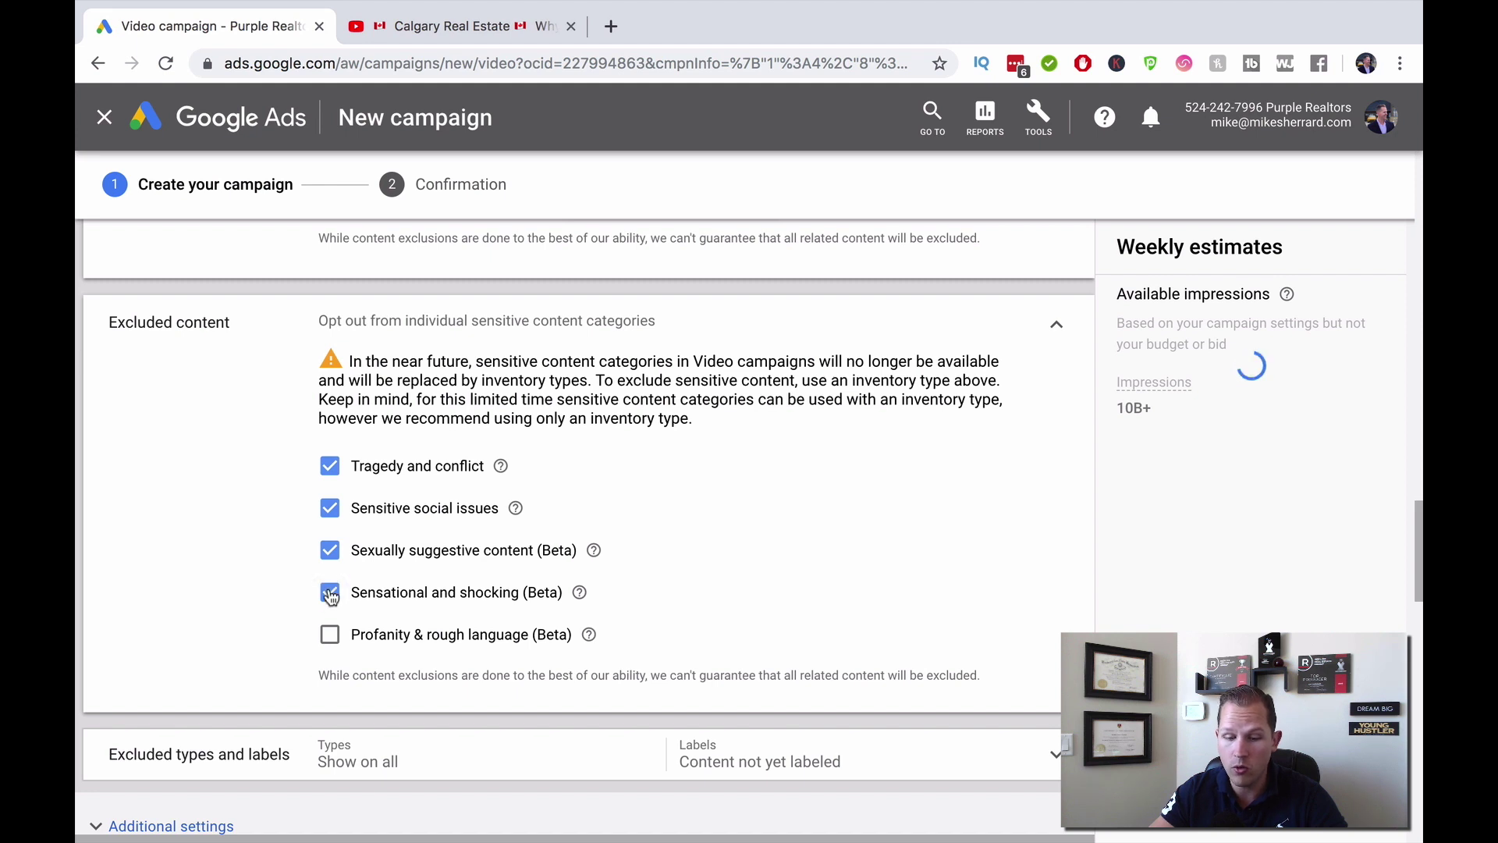
{"action": "scroll", "coordinate": [330, 595], "scroll_direction": "down", "scroll_amount": 1}
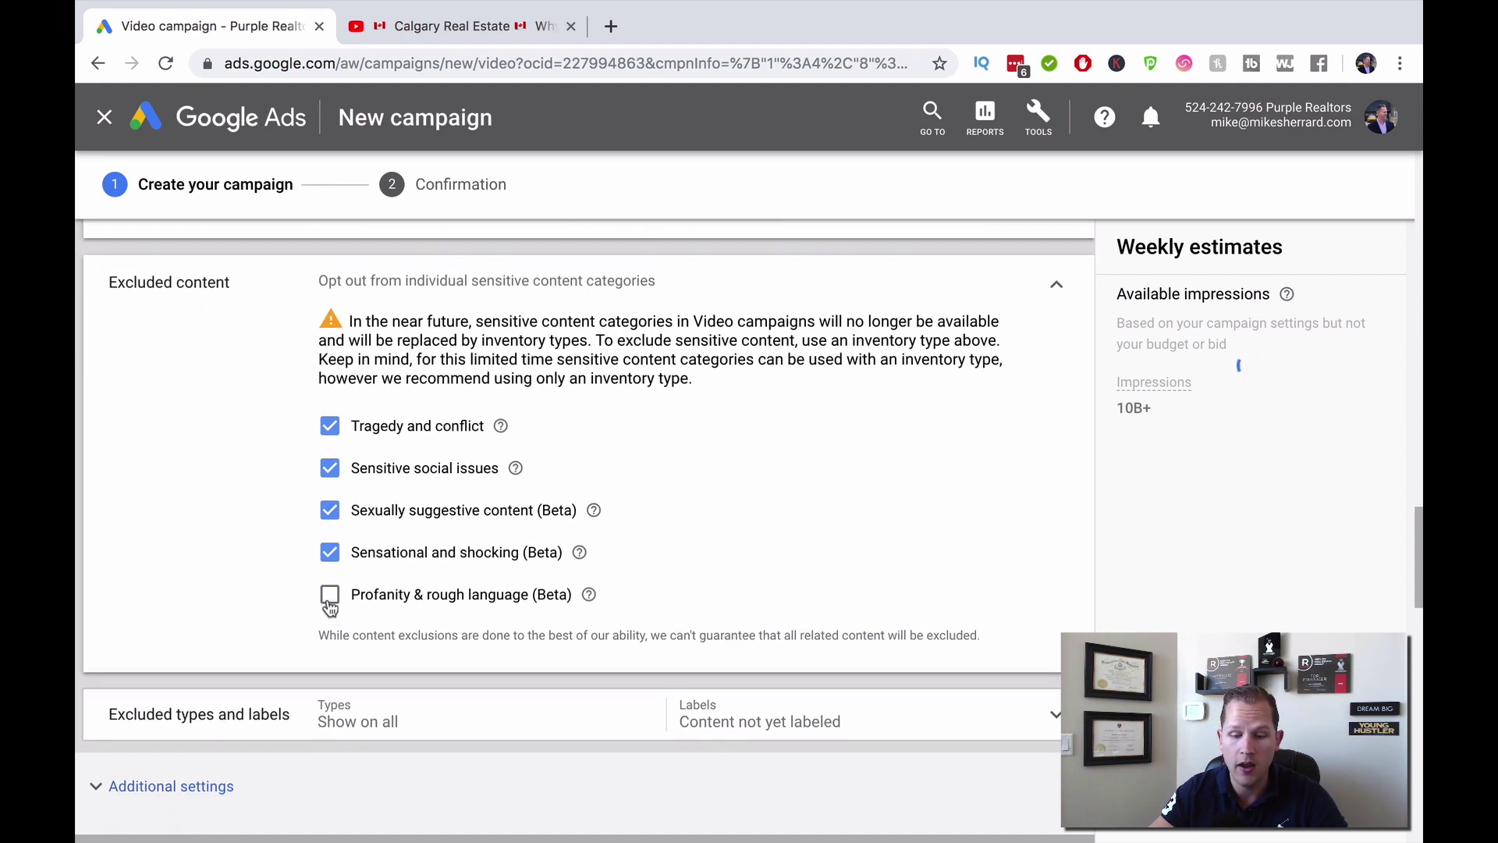
{"action": "left_click", "coordinate": [330, 596]}
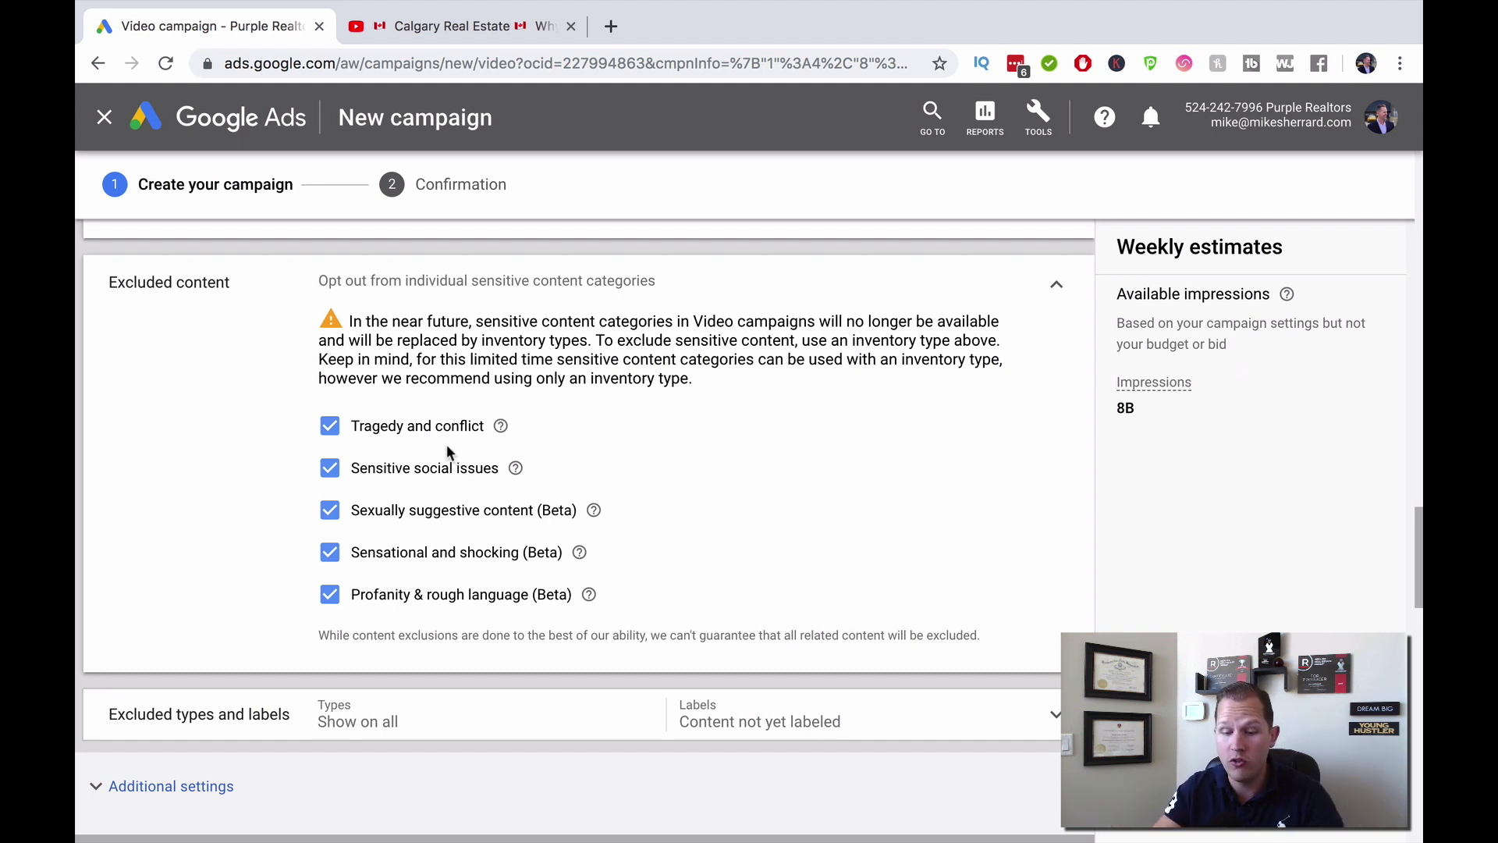
- Exclude embedded videos and live streaming videos from the content types where the ads can show
{"action": "scroll", "coordinate": [455, 449], "scroll_direction": "down", "scroll_amount": 3}
{"action": "scroll", "coordinate": [453, 448], "scroll_direction": "down", "scroll_amount": 1}
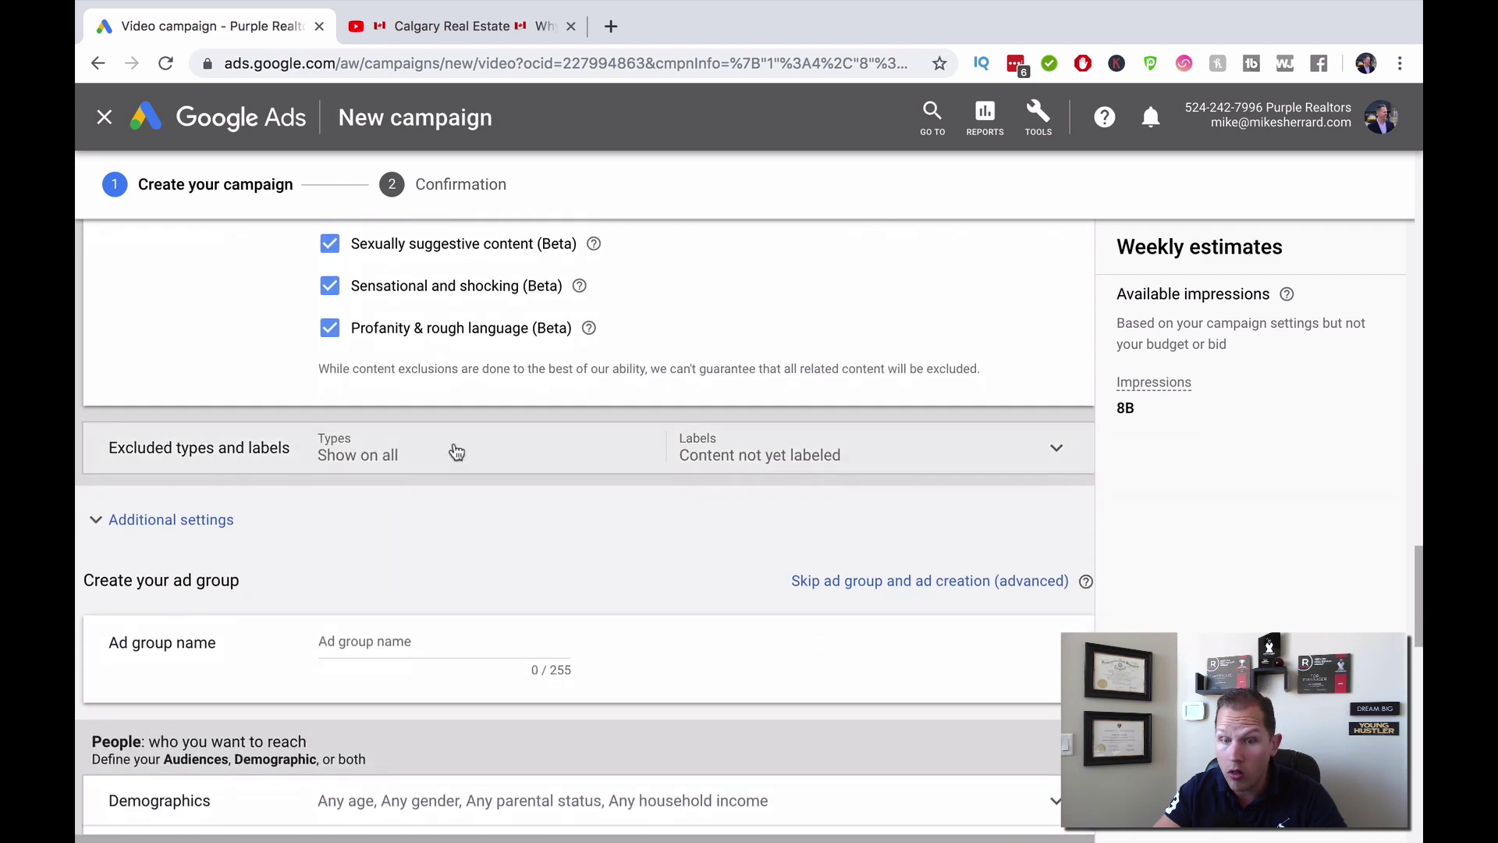
{"action": "left_click", "coordinate": [402, 450]}
{"action": "scroll", "coordinate": [403, 450], "scroll_direction": "down", "scroll_amount": 2}
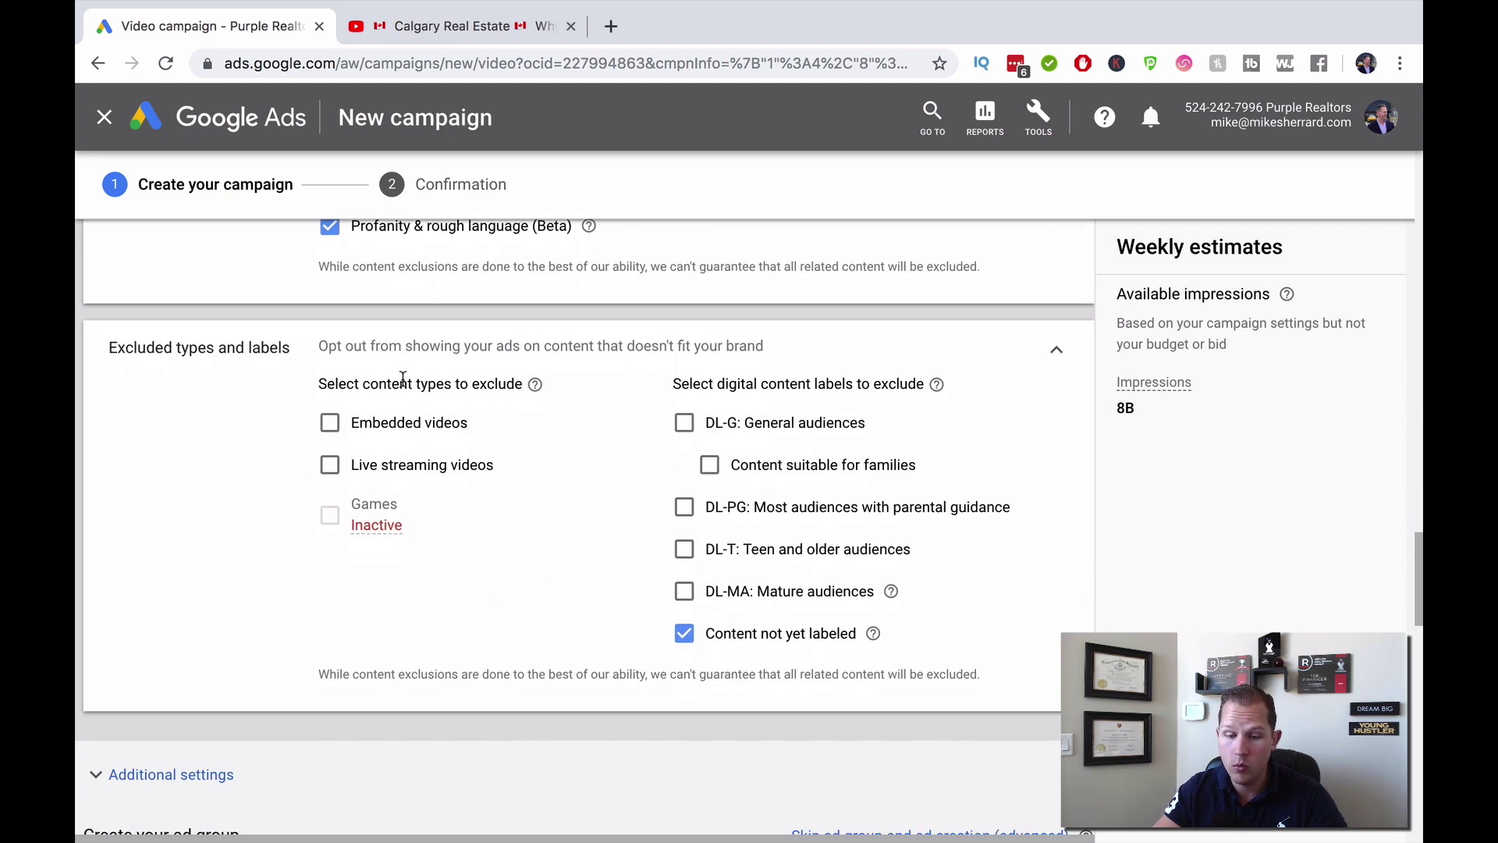
{"action": "left_click", "coordinate": [330, 422]}
{"action": "left_click", "coordinate": [330, 467]}
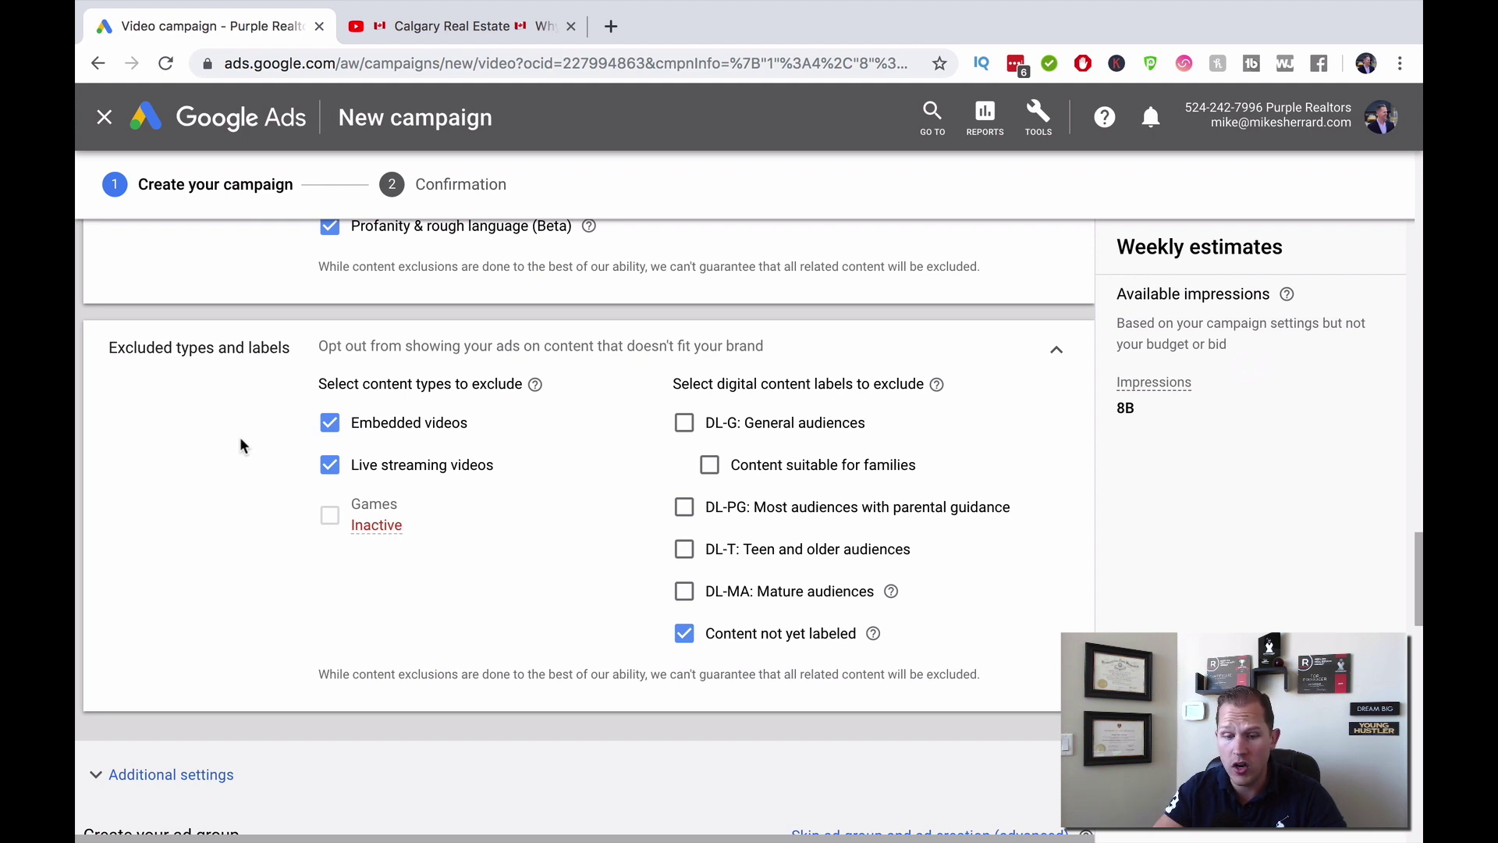
- Name the ad group "Luxury Buyers & Sellers in [city name]"
{"action": "scroll", "coordinate": [356, 465], "scroll_direction": "down", "scroll_amount": 3}
{"action": "scroll", "coordinate": [355, 466], "scroll_direction": "down", "scroll_amount": 4}
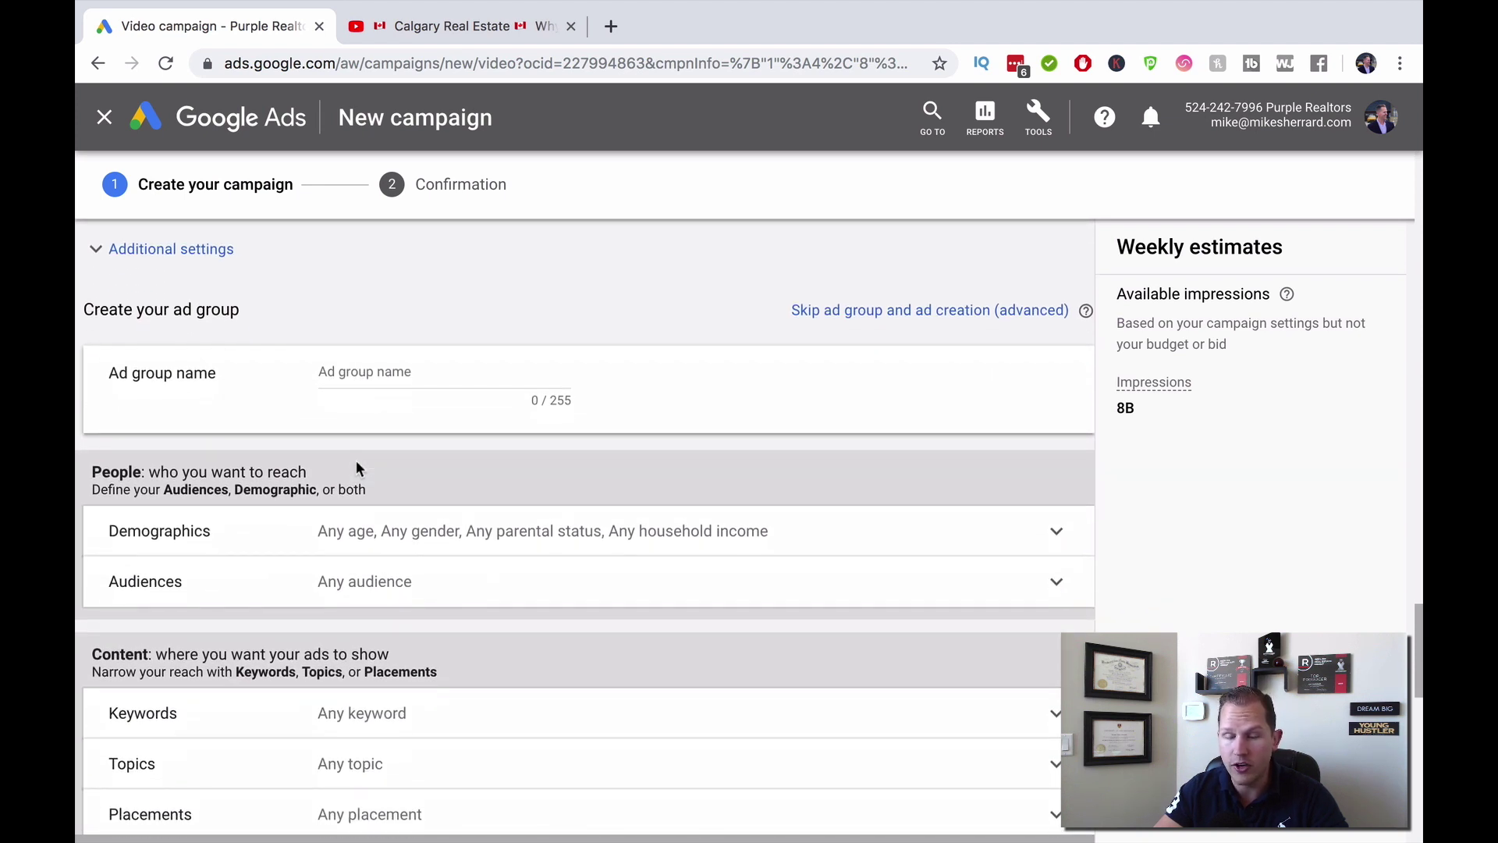
{"action": "left_click", "coordinate": [362, 371]}
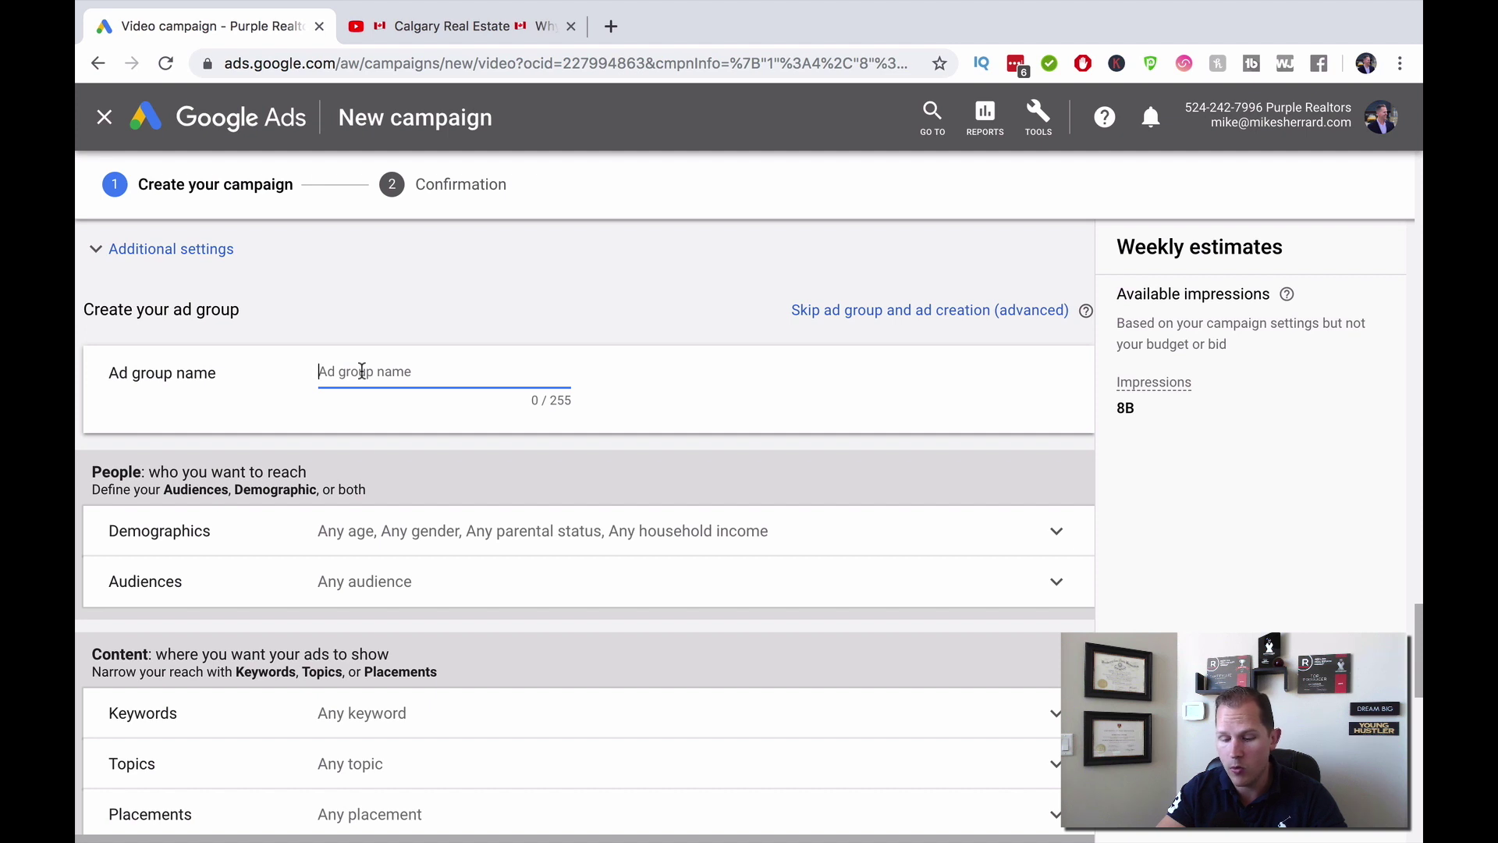
{"action": "type", "text": "Luxury Buy"}
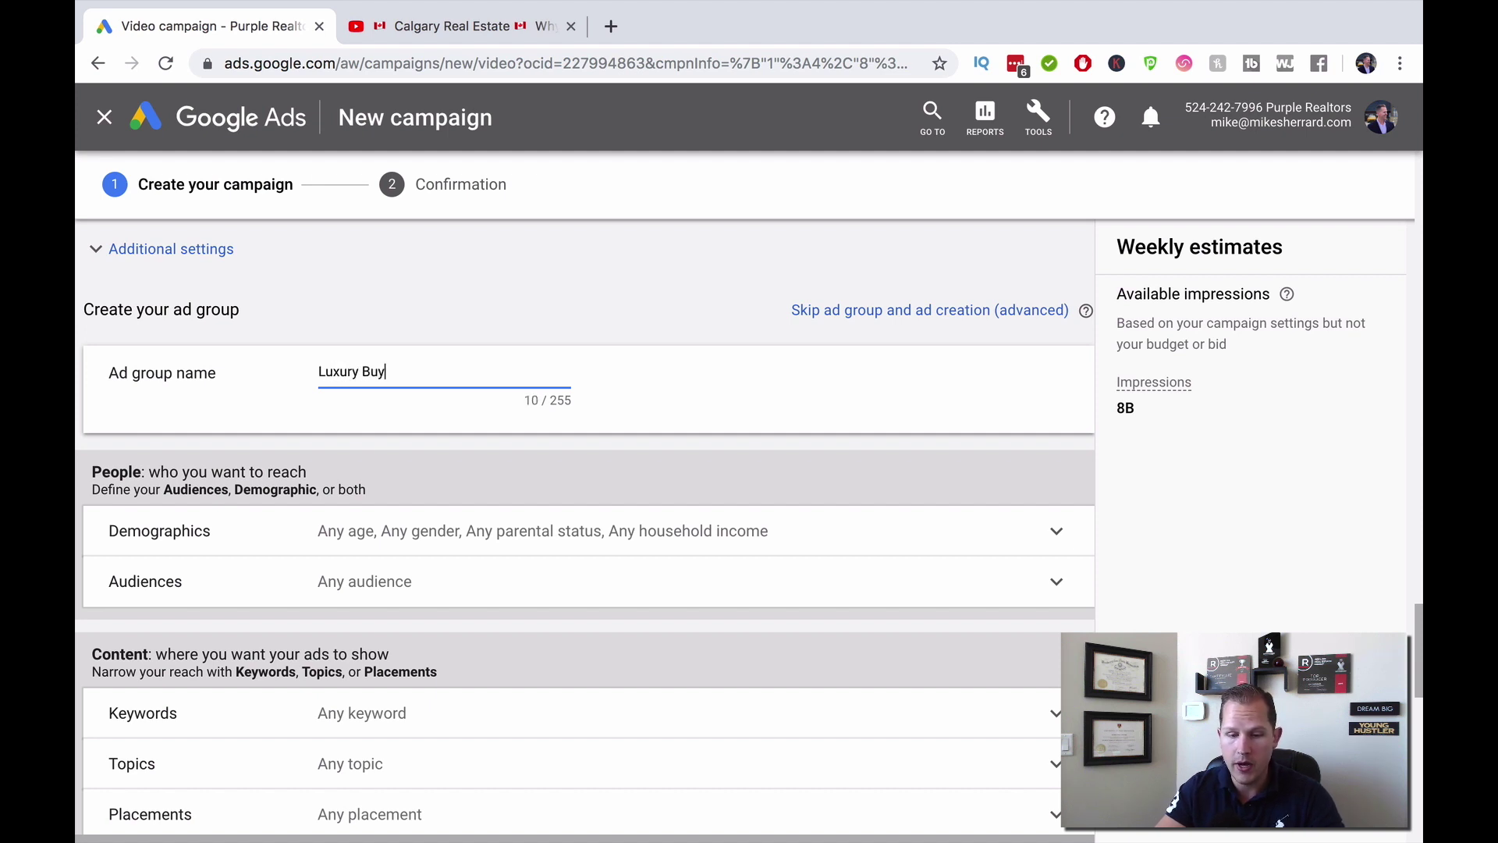
{"action": "type", "text": "ers & Sellers "}
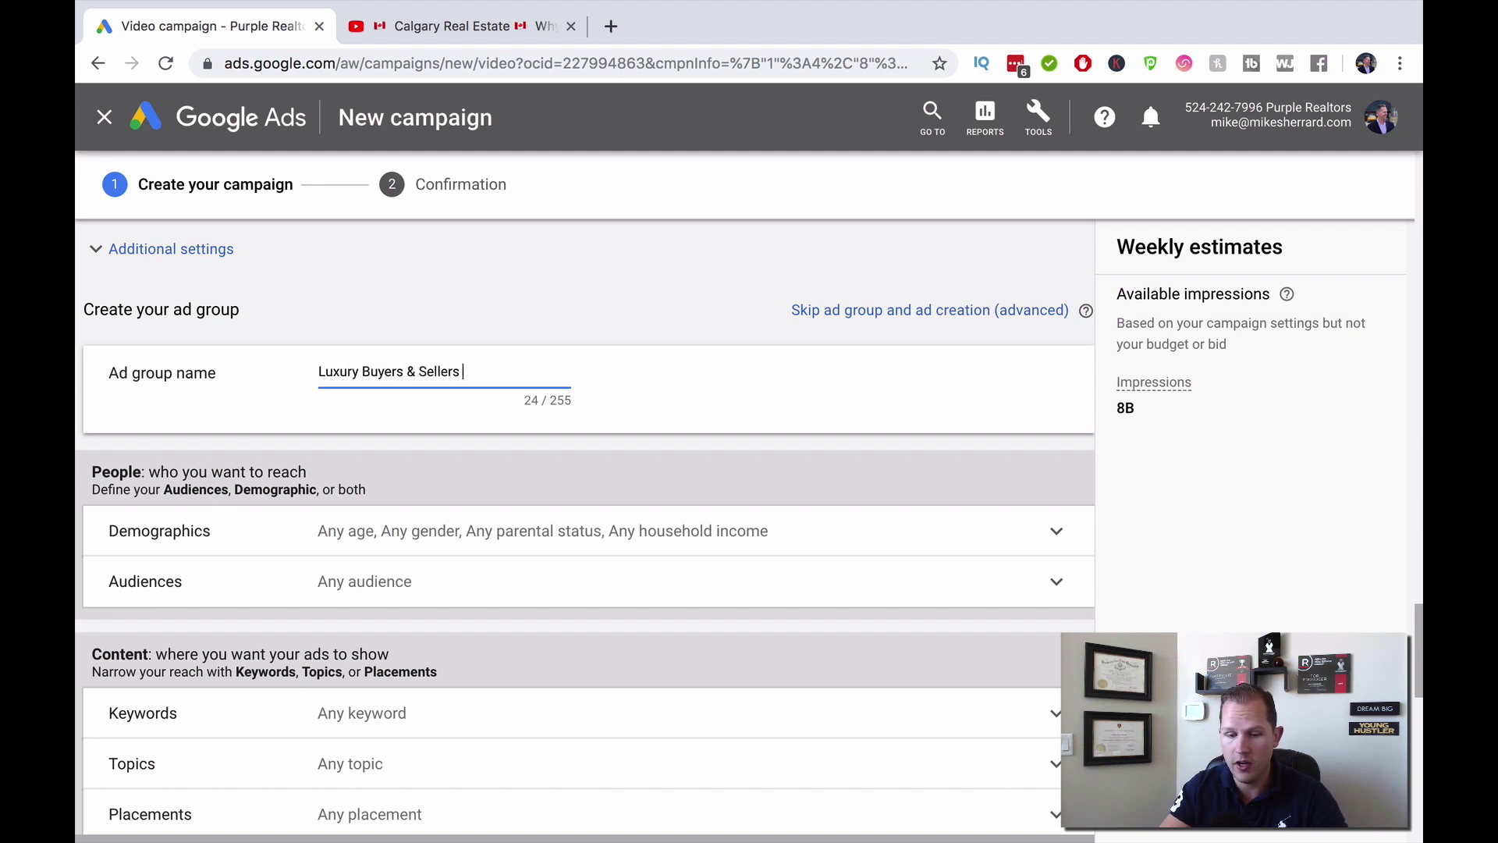
{"action": "type", "text": "in [city name]"}
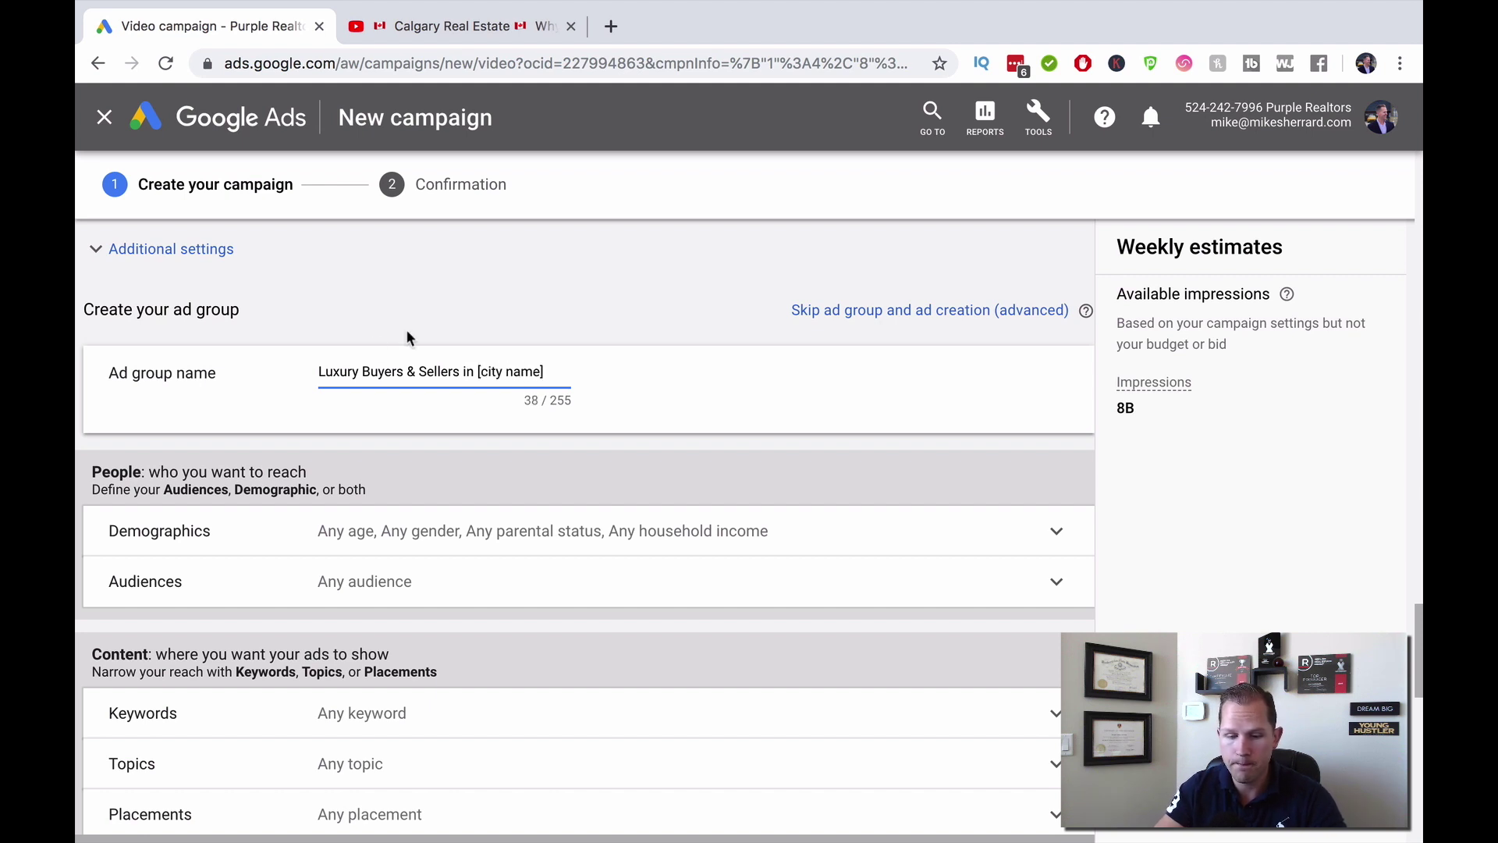
- Remove the 18 - 24 and Unknown age groups from the ad group's demographic targeting
{"action": "scroll", "coordinate": [425, 339], "scroll_direction": "down", "scroll_amount": 2}
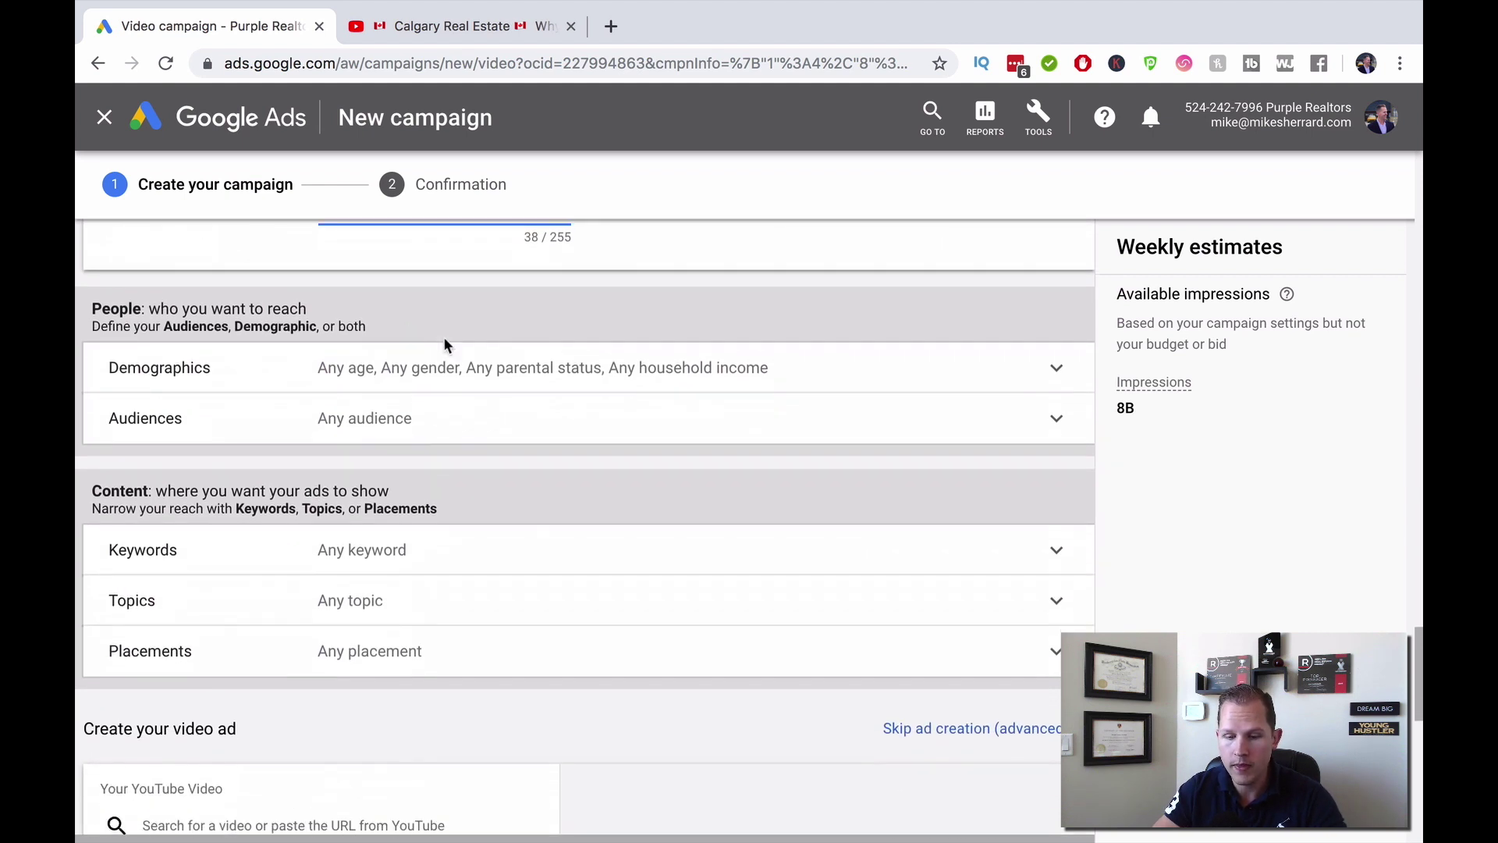
{"action": "left_click", "coordinate": [351, 358]}
{"action": "scroll", "coordinate": [351, 358], "scroll_direction": "down", "scroll_amount": 2}
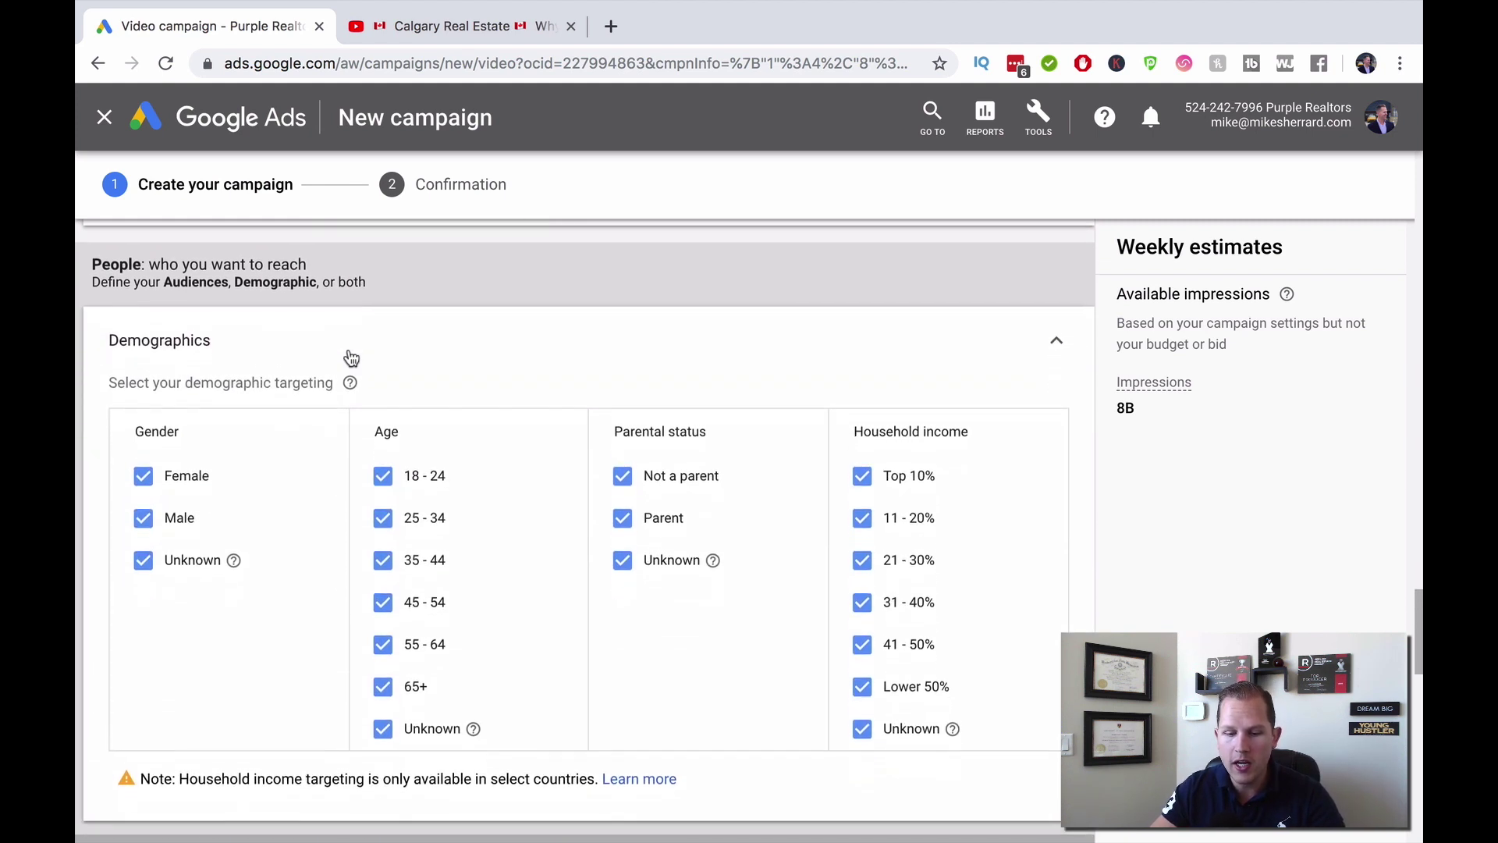
{"action": "scroll", "coordinate": [348, 353], "scroll_direction": "down", "scroll_amount": 1}
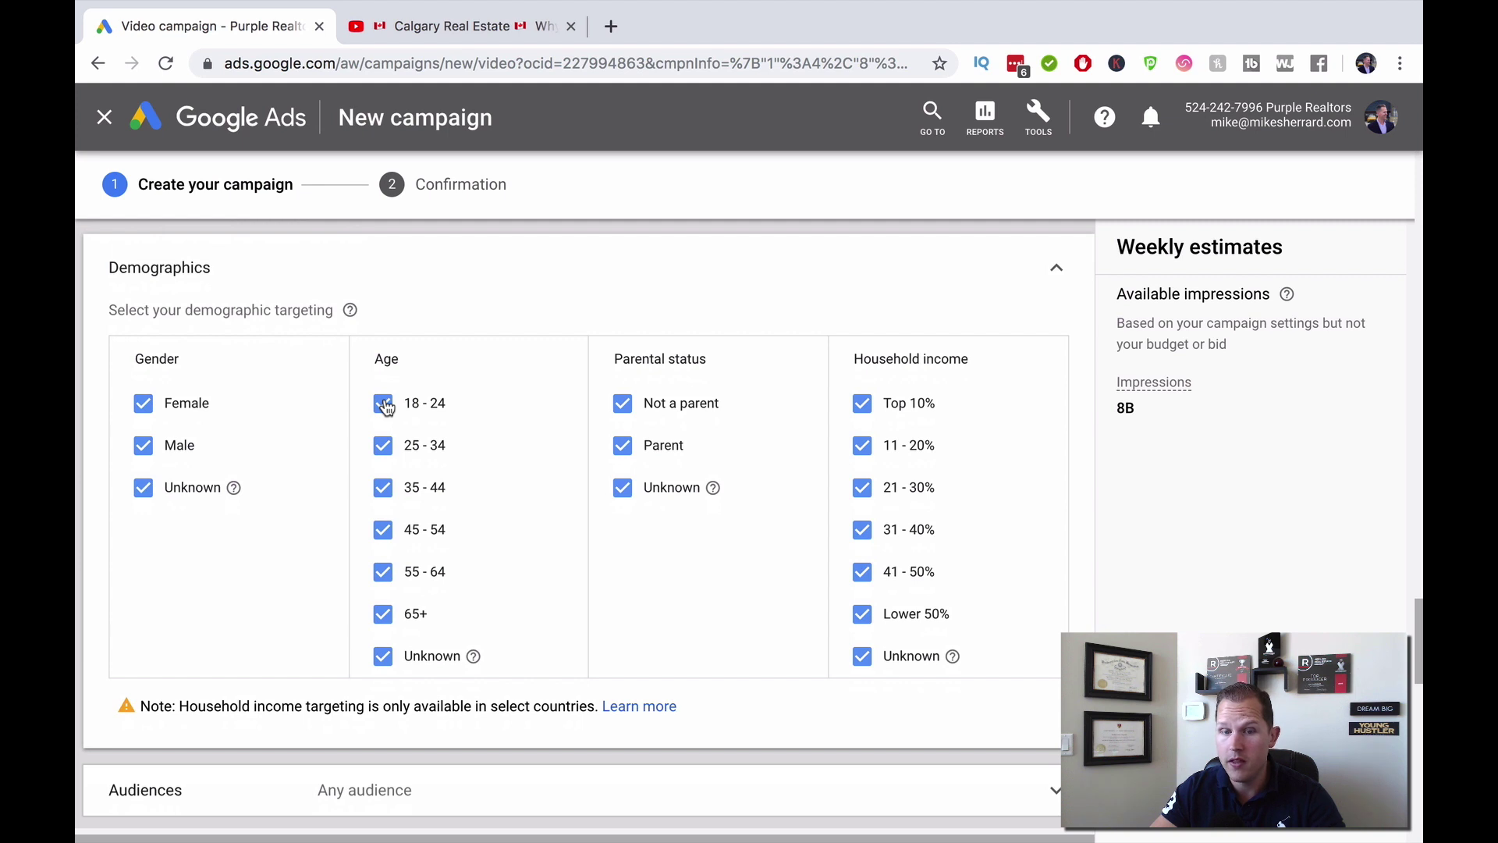
{"action": "left_click", "coordinate": [385, 405]}
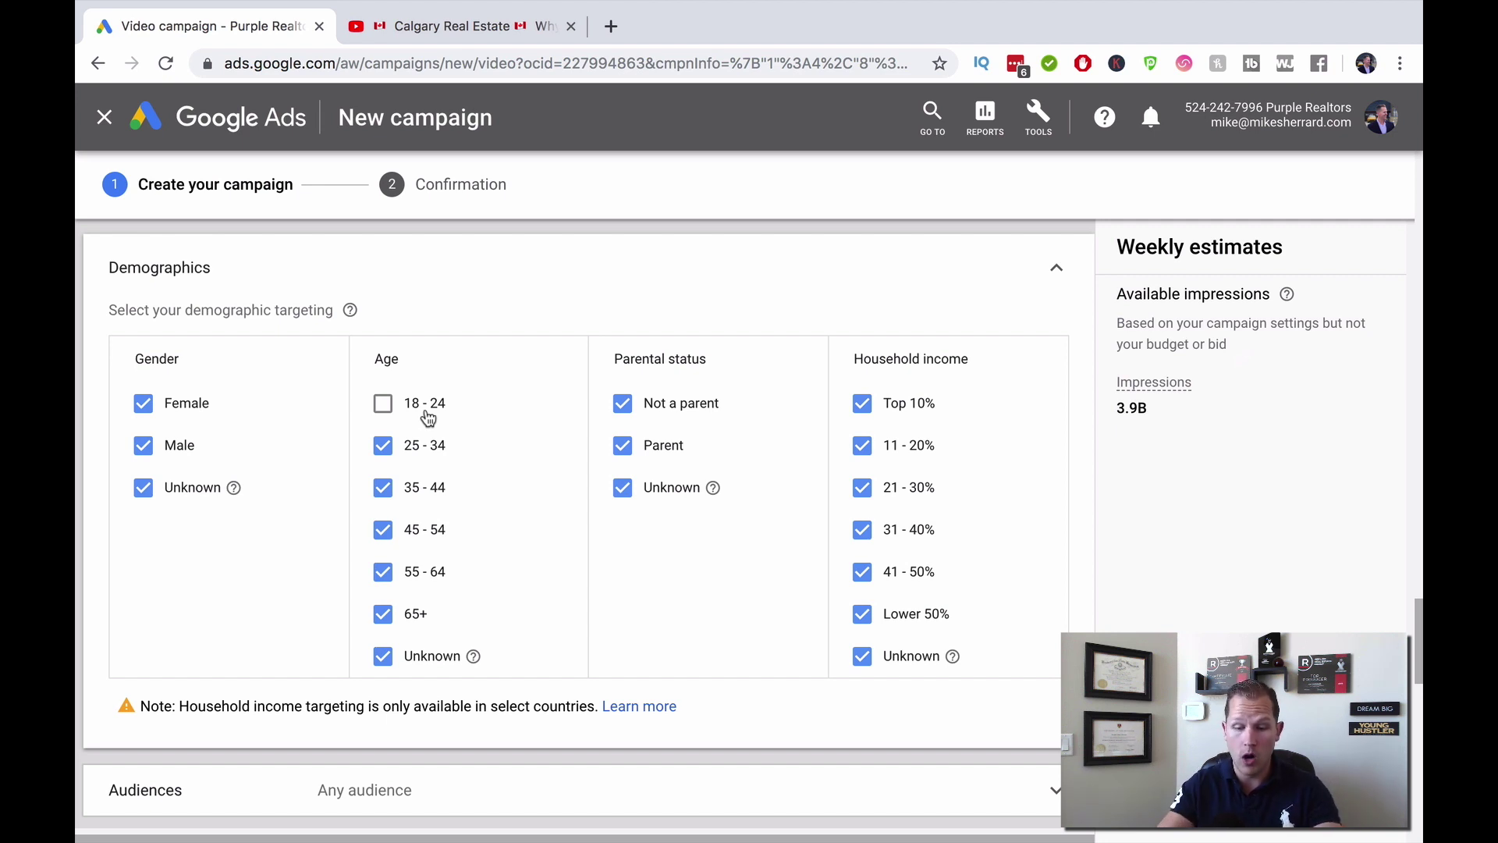
{"action": "left_click", "coordinate": [383, 658]}
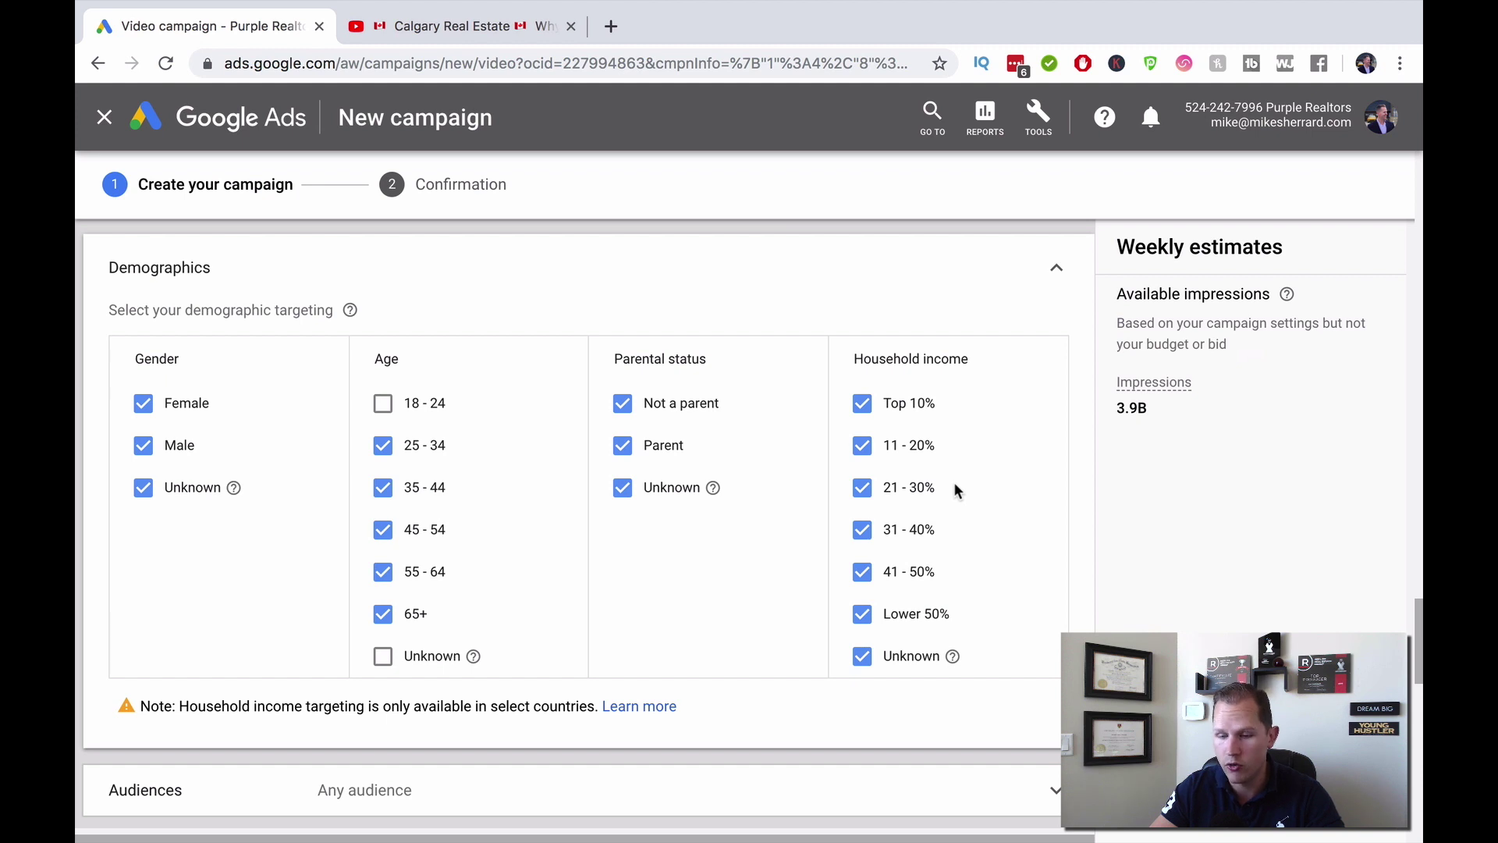
- Limit household income targeting to the Top 10% and 11 - 20% brackets by excluding all lower brackets and Unknown
{"action": "left_click", "coordinate": [862, 656]}
{"action": "left_click", "coordinate": [863, 613]}
{"action": "left_click", "coordinate": [862, 572]}
{"action": "left_click", "coordinate": [862, 530]}
{"action": "left_click", "coordinate": [862, 488]}
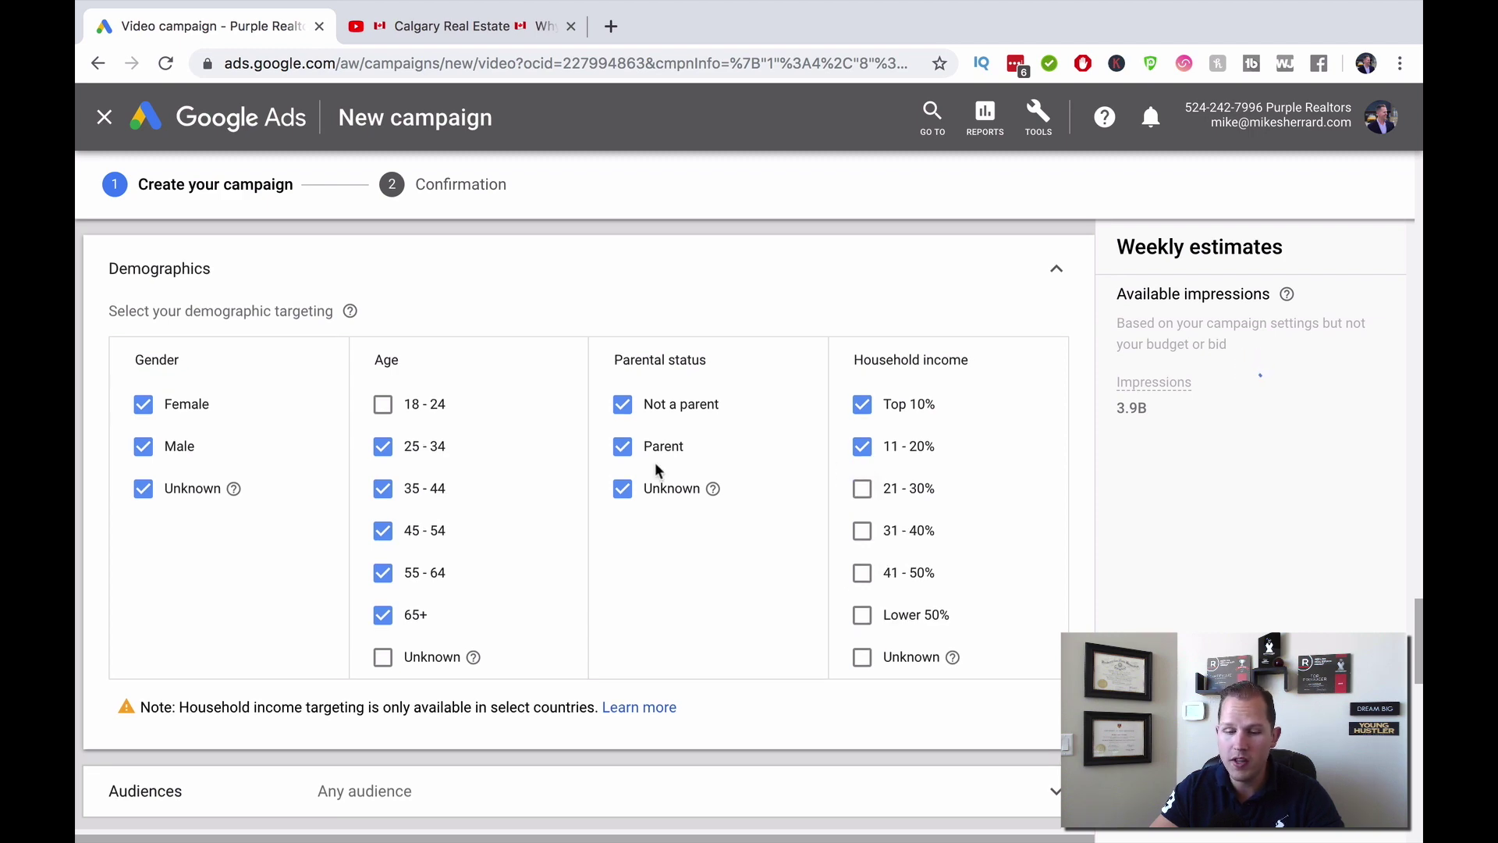
- Replace the United States with the city of Chicago, Illinois as the campaign's targeted location
{"action": "scroll", "coordinate": [654, 462], "scroll_direction": "up", "scroll_amount": 5}
{"action": "scroll", "coordinate": [654, 462], "scroll_direction": "up", "scroll_amount": 12}
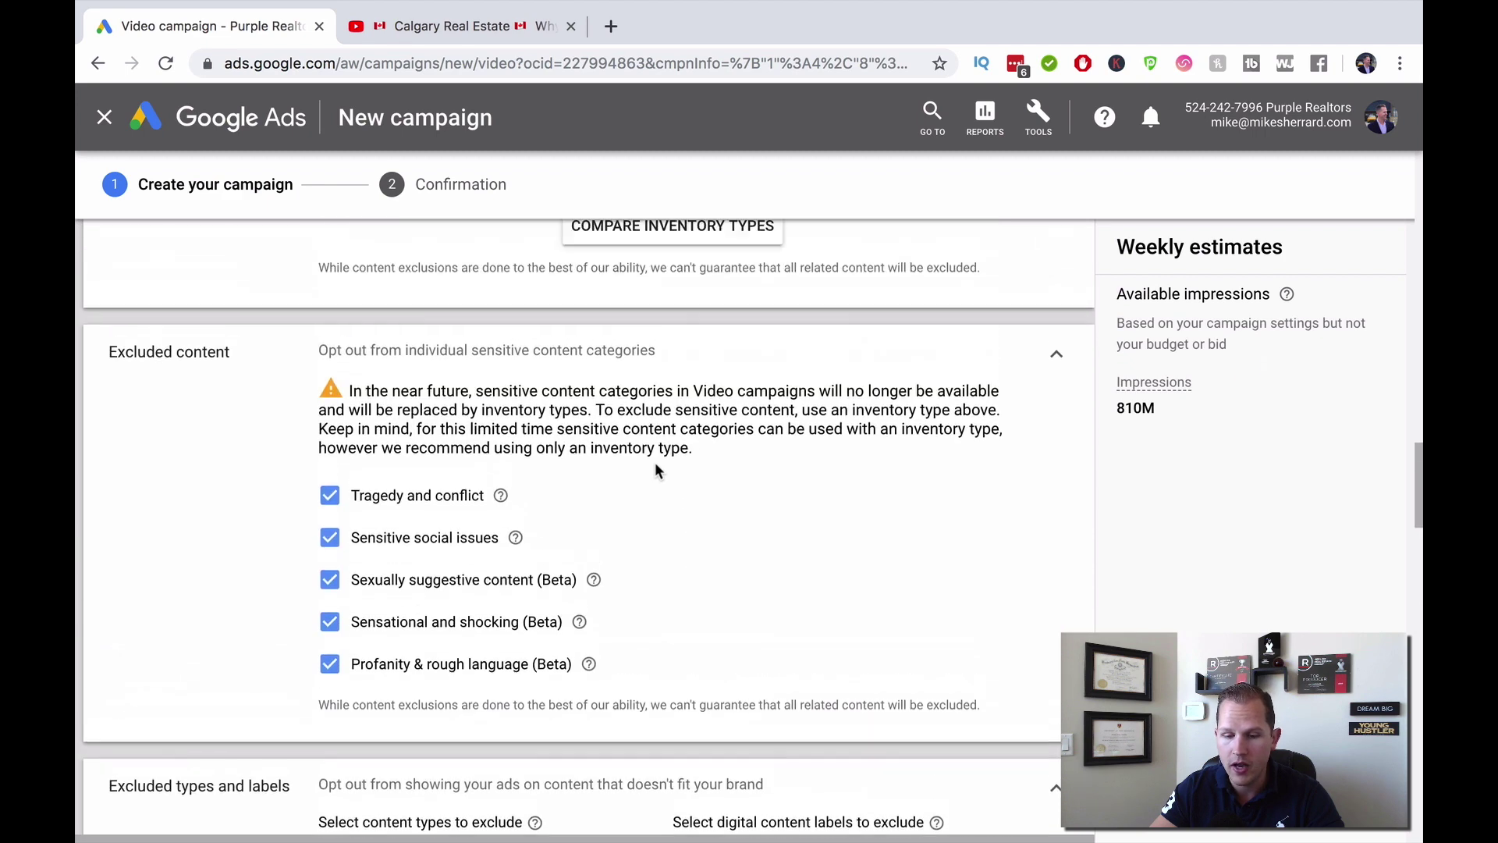
{"action": "scroll", "coordinate": [655, 467], "scroll_direction": "up", "scroll_amount": 12}
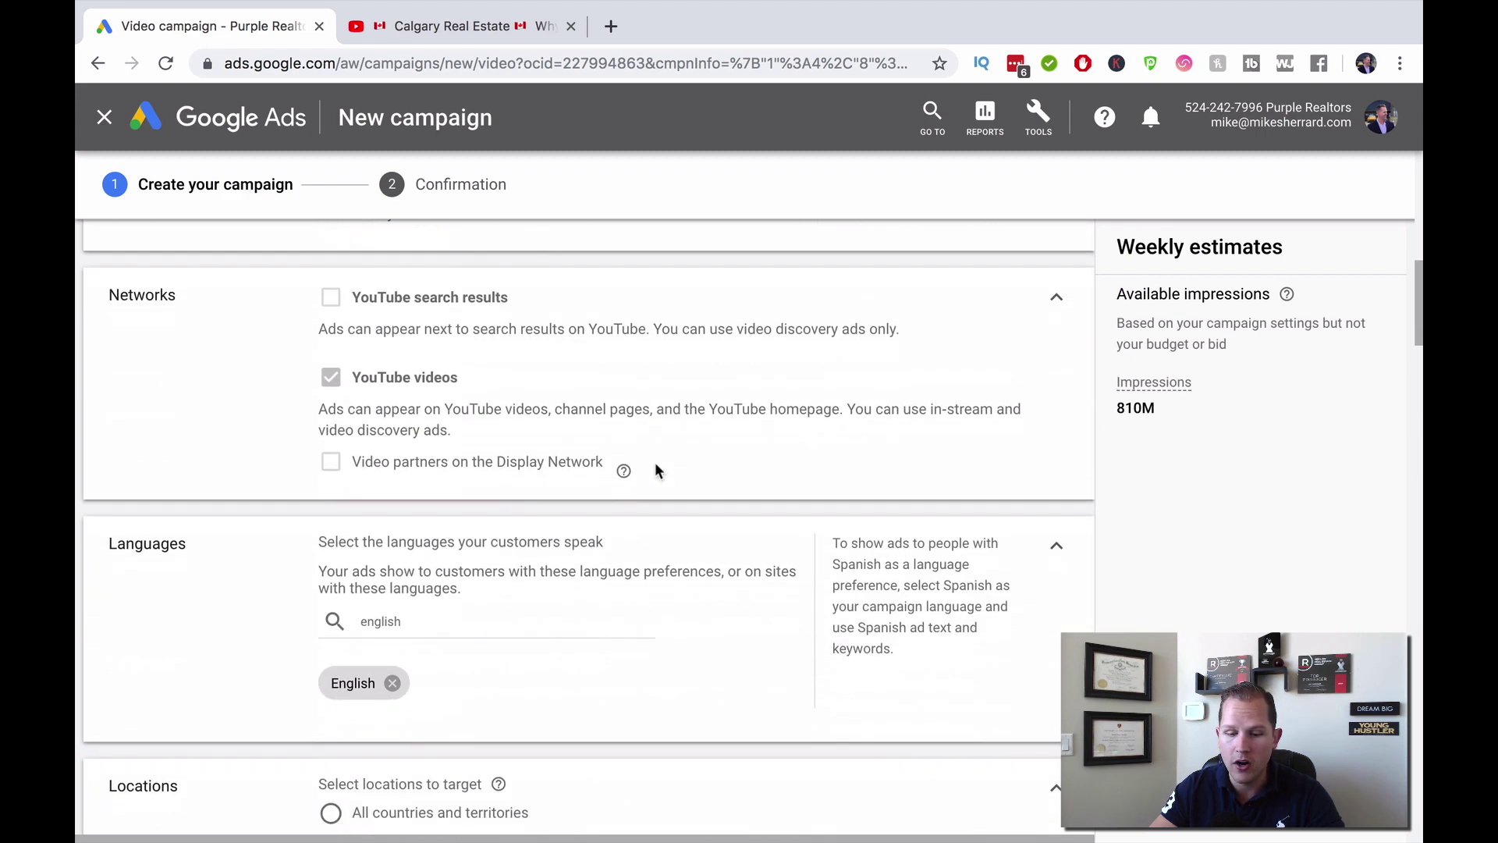
{"action": "scroll", "coordinate": [655, 468], "scroll_direction": "down", "scroll_amount": 3}
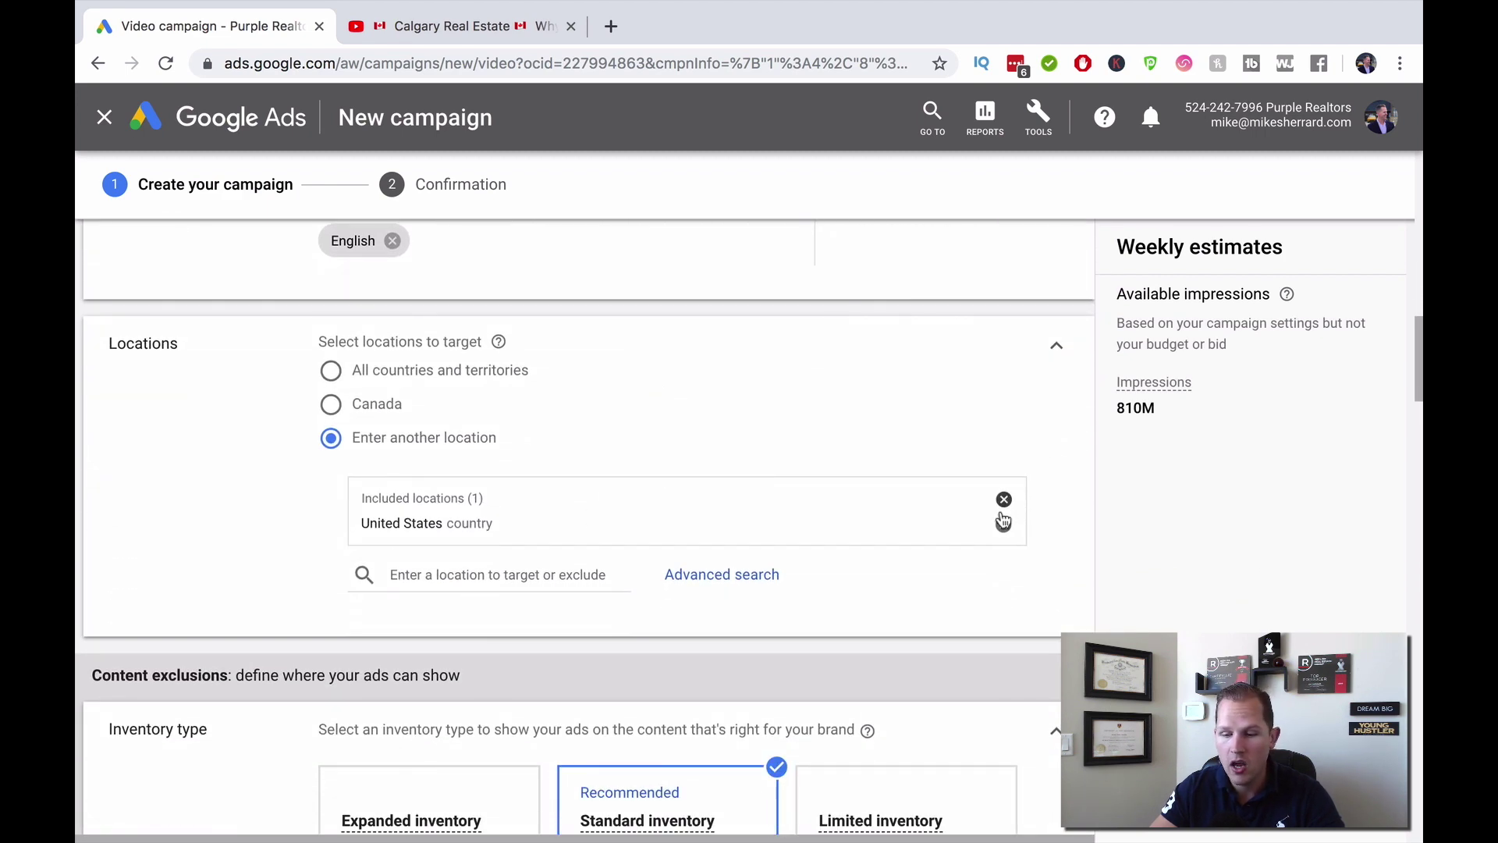
{"action": "left_click", "coordinate": [1007, 529]}
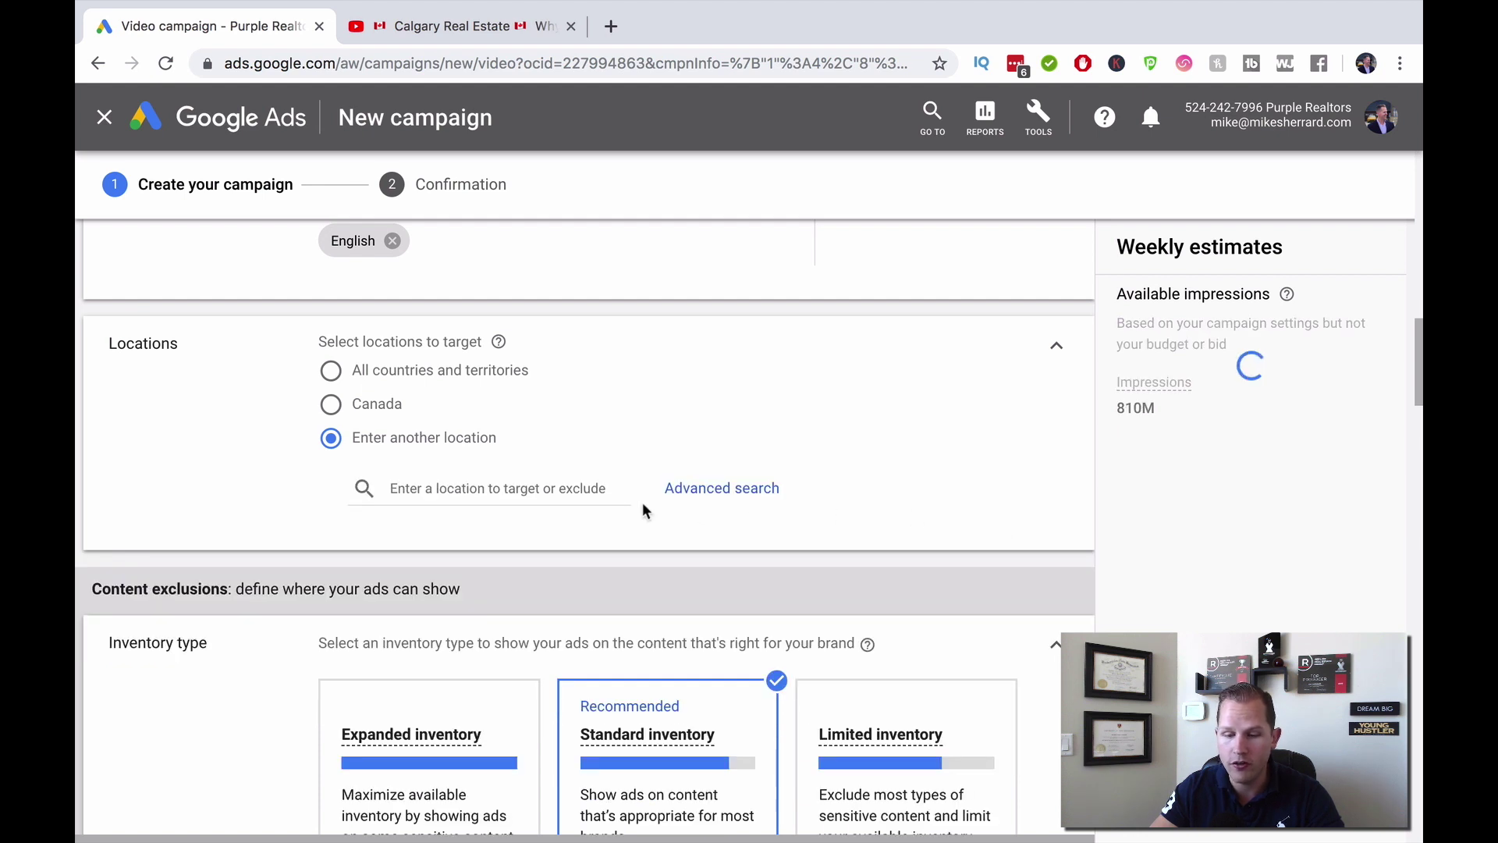
{"action": "left_click", "coordinate": [536, 489]}
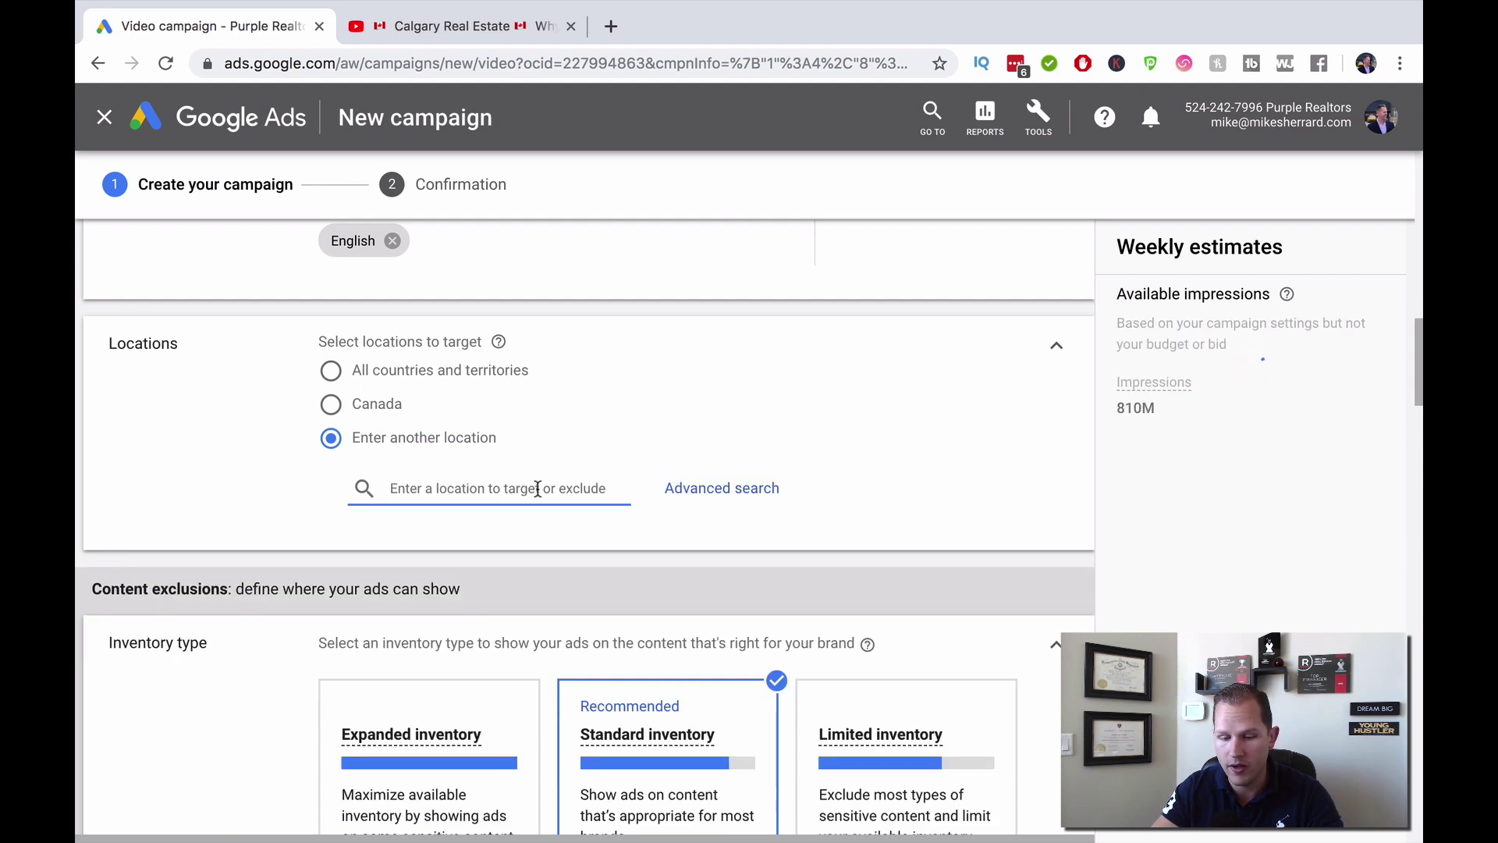
{"action": "type", "text": "chicago"}
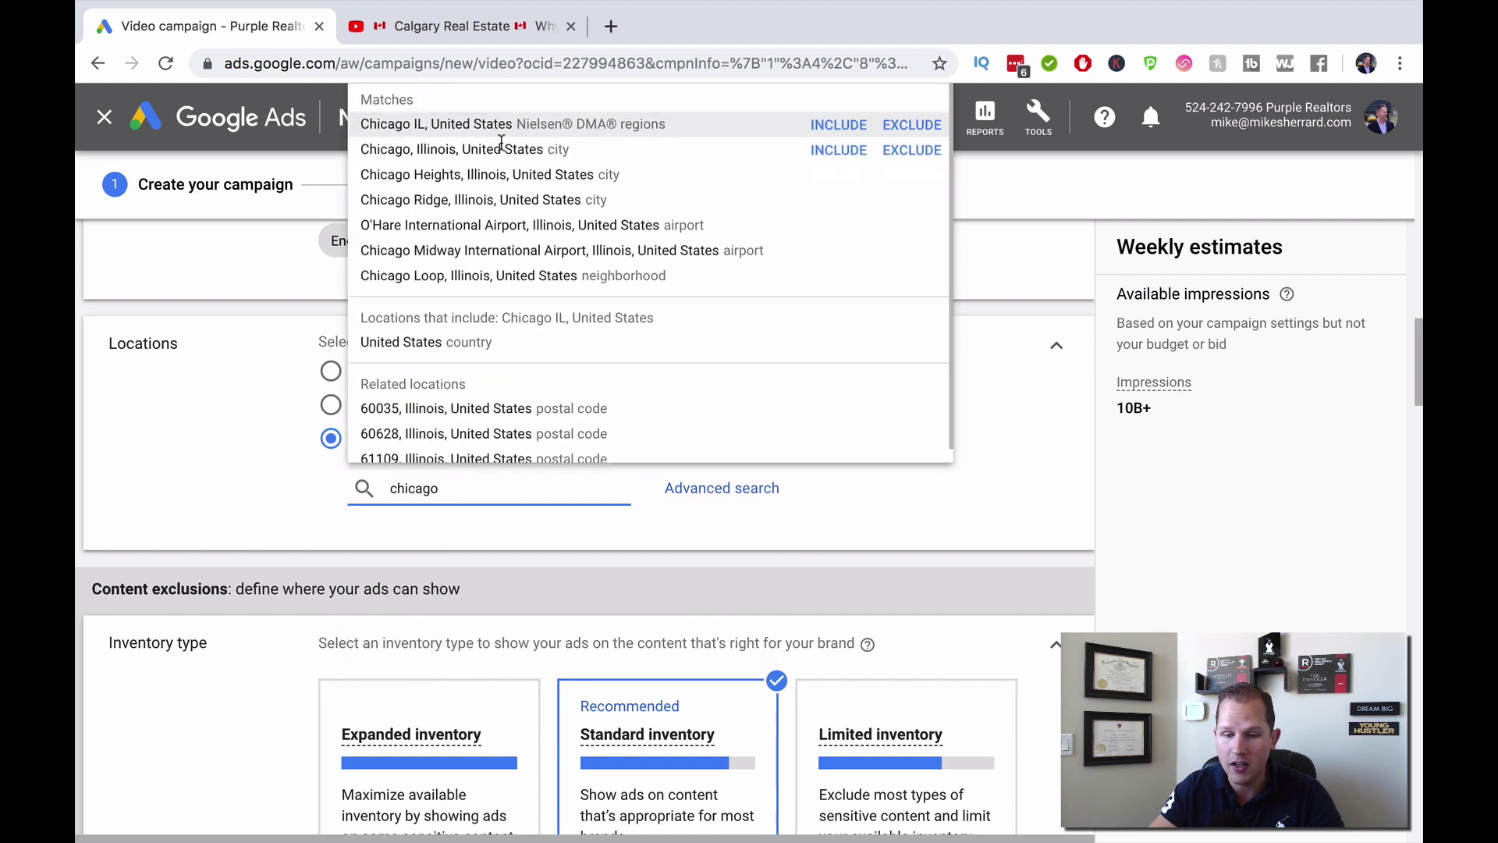
{"action": "left_click", "coordinate": [437, 149]}
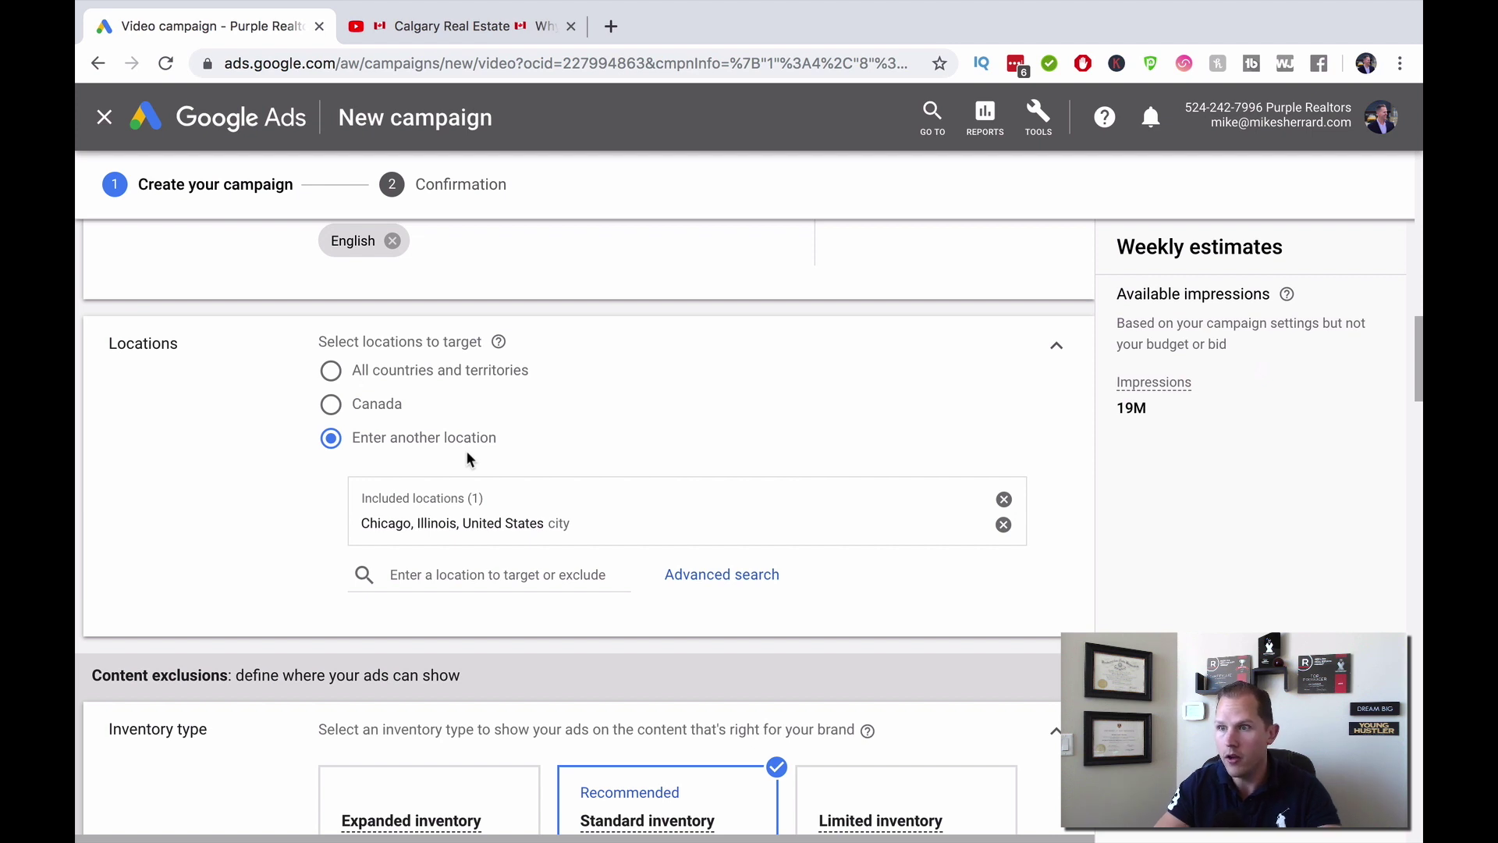
- Exclude the 11 - 20% household income bracket to compare the available impressions, and include it again
{"action": "scroll", "coordinate": [465, 451], "scroll_direction": "down", "scroll_amount": 5}
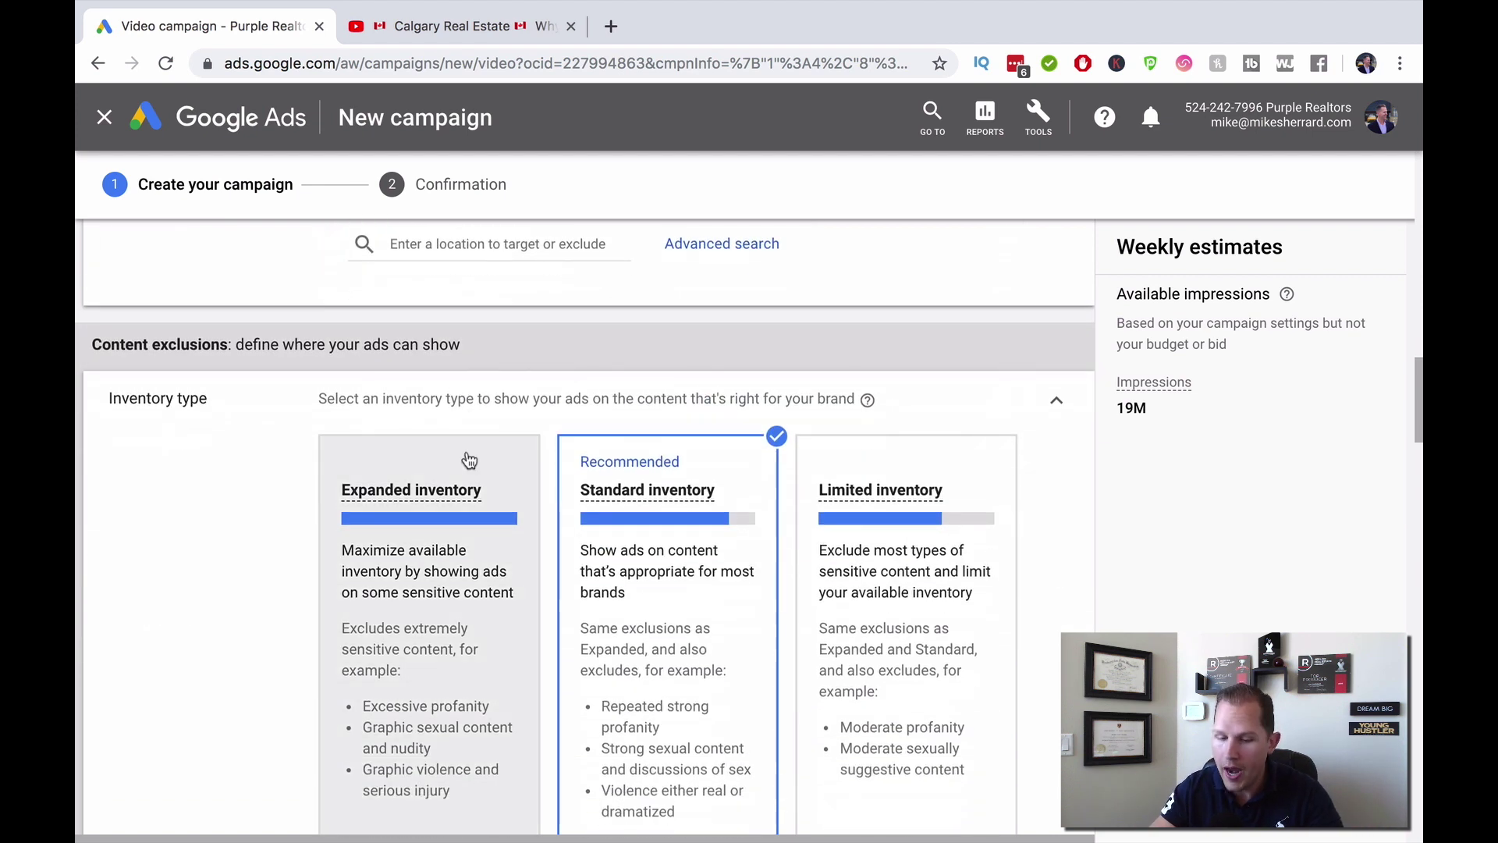
{"action": "scroll", "coordinate": [468, 459], "scroll_direction": "up", "scroll_amount": 3}
{"action": "scroll", "coordinate": [468, 458], "scroll_direction": "down", "scroll_amount": 2}
{"action": "scroll", "coordinate": [468, 455], "scroll_direction": "down", "scroll_amount": 20}
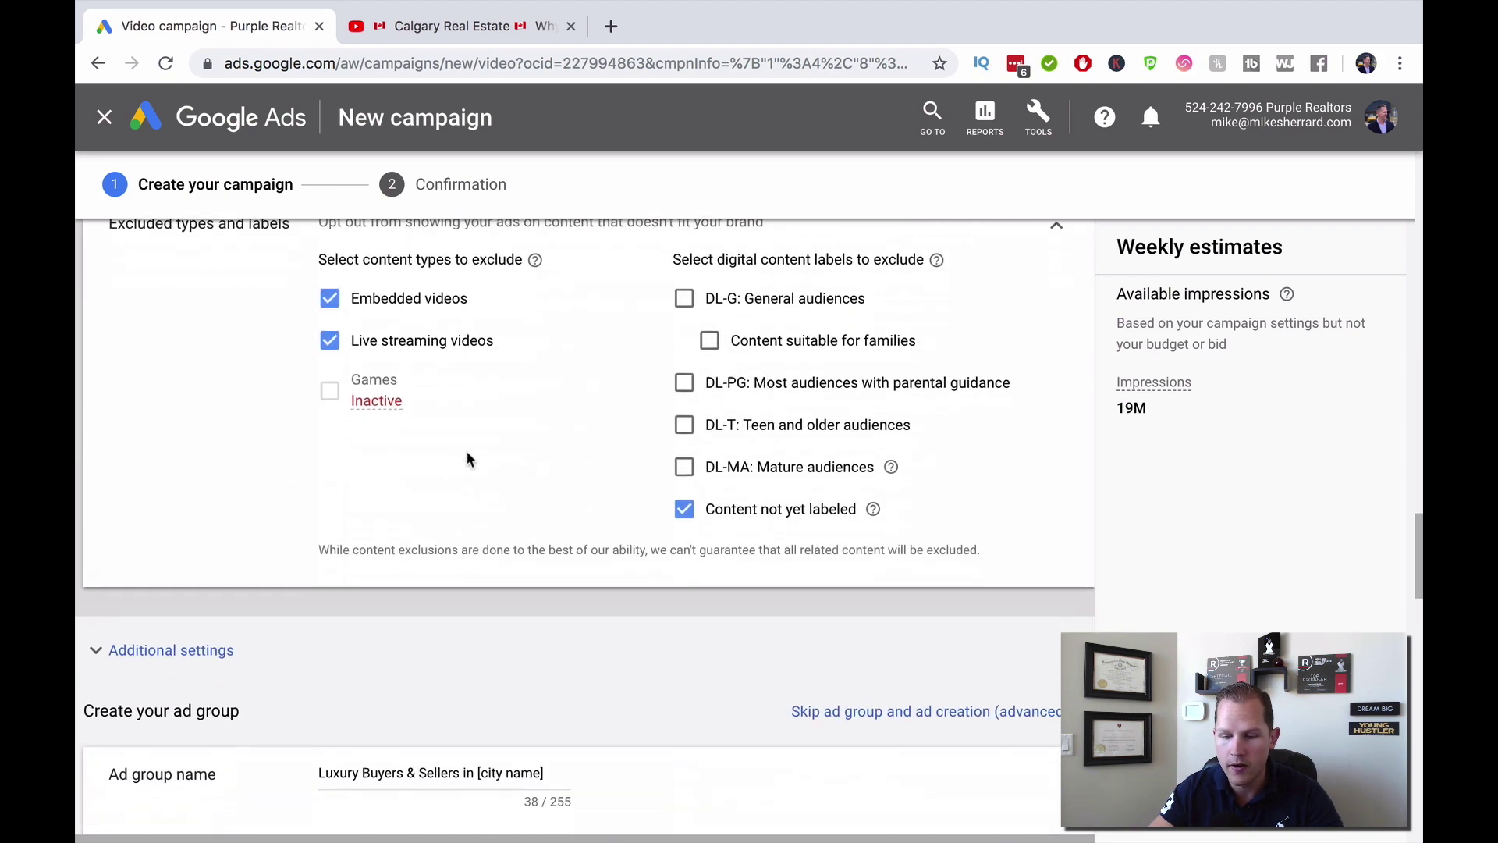
{"action": "scroll", "coordinate": [468, 459], "scroll_direction": "down", "scroll_amount": 5}
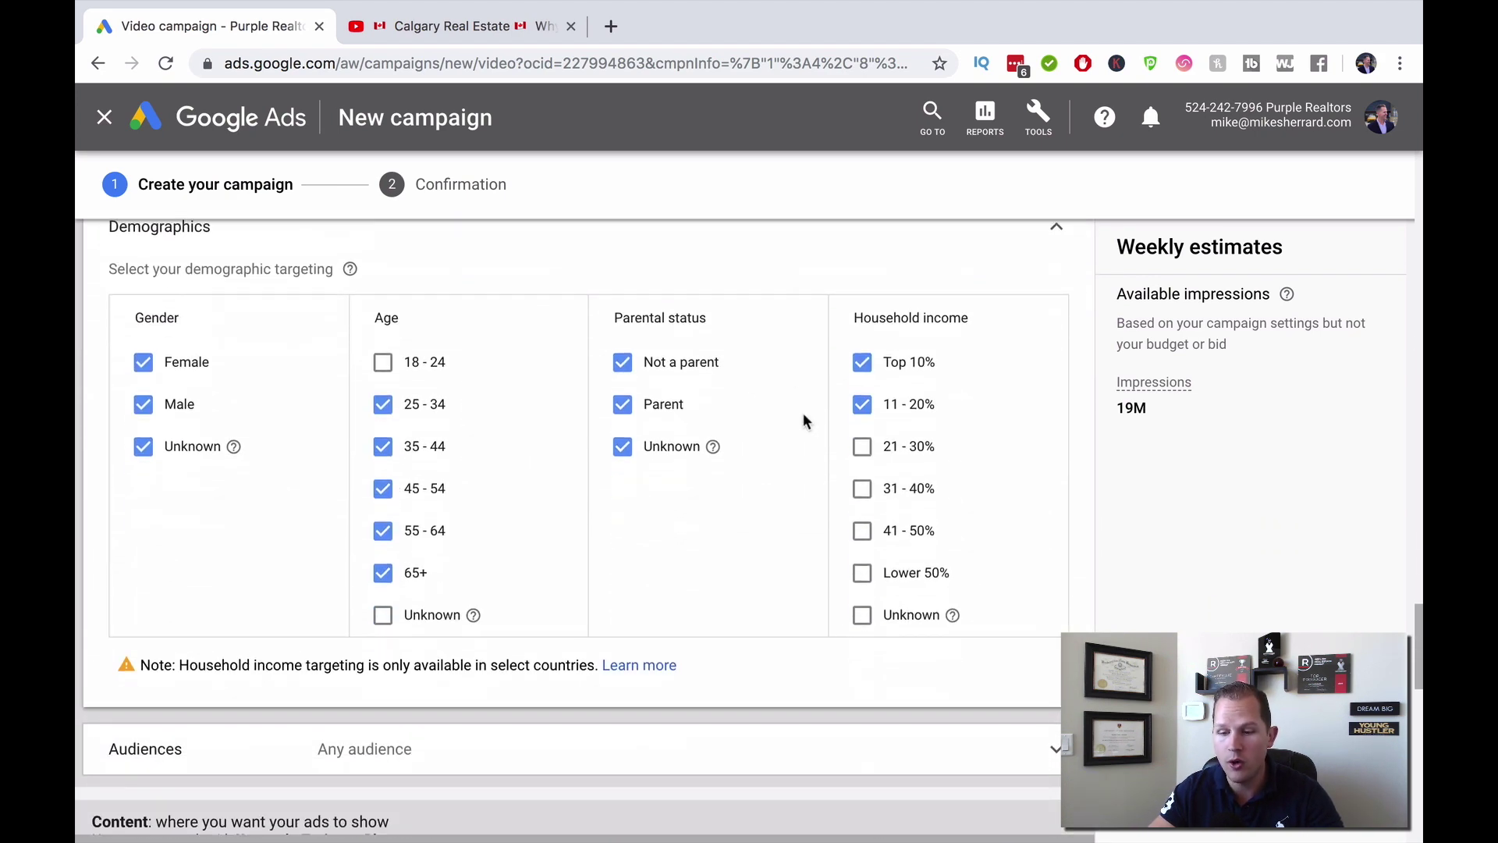
{"action": "left_click", "coordinate": [862, 404]}
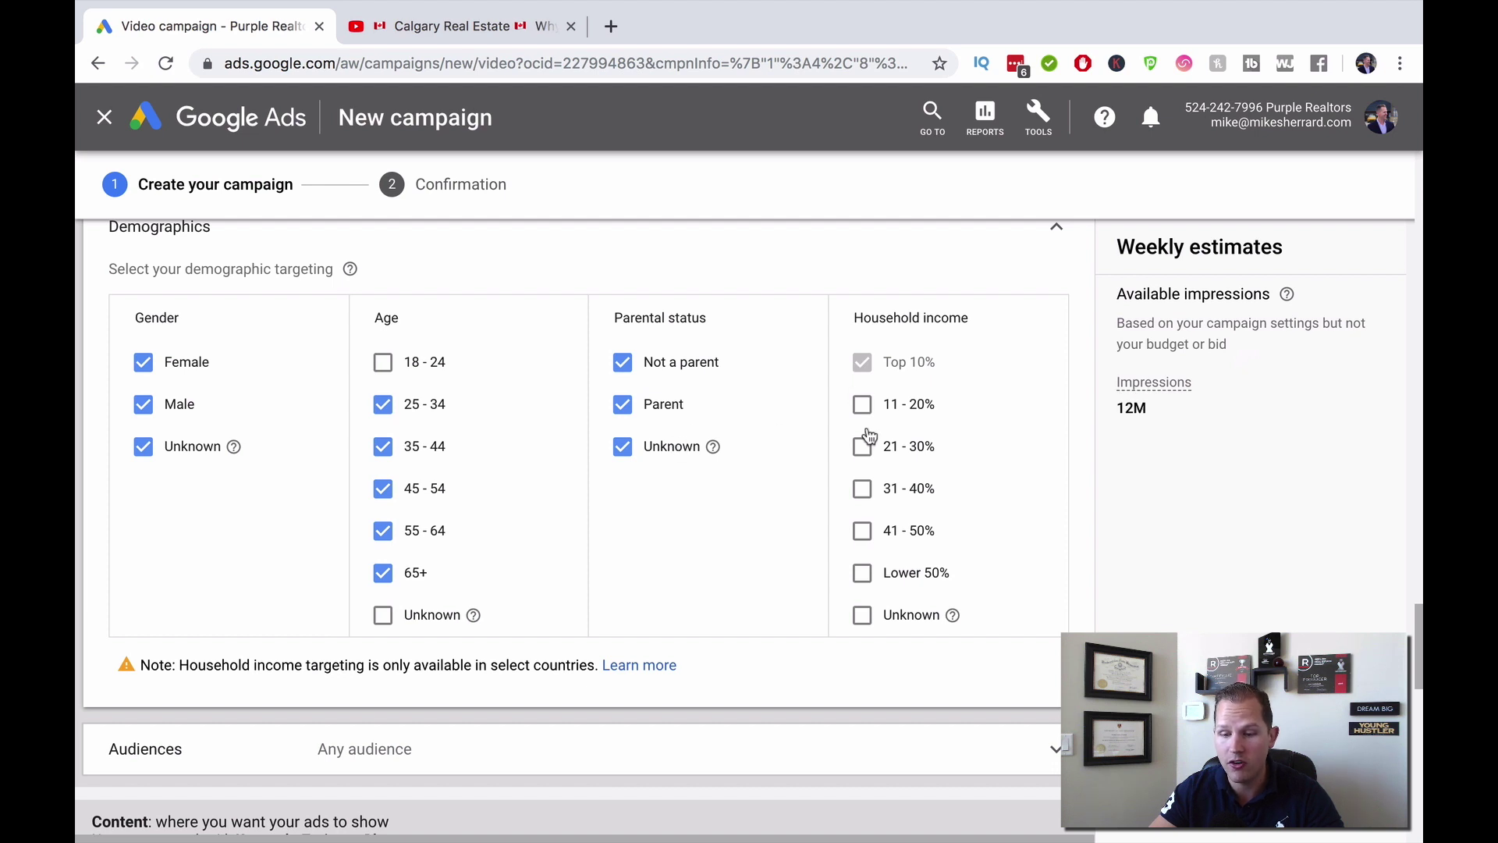
{"action": "left_click", "coordinate": [863, 405]}
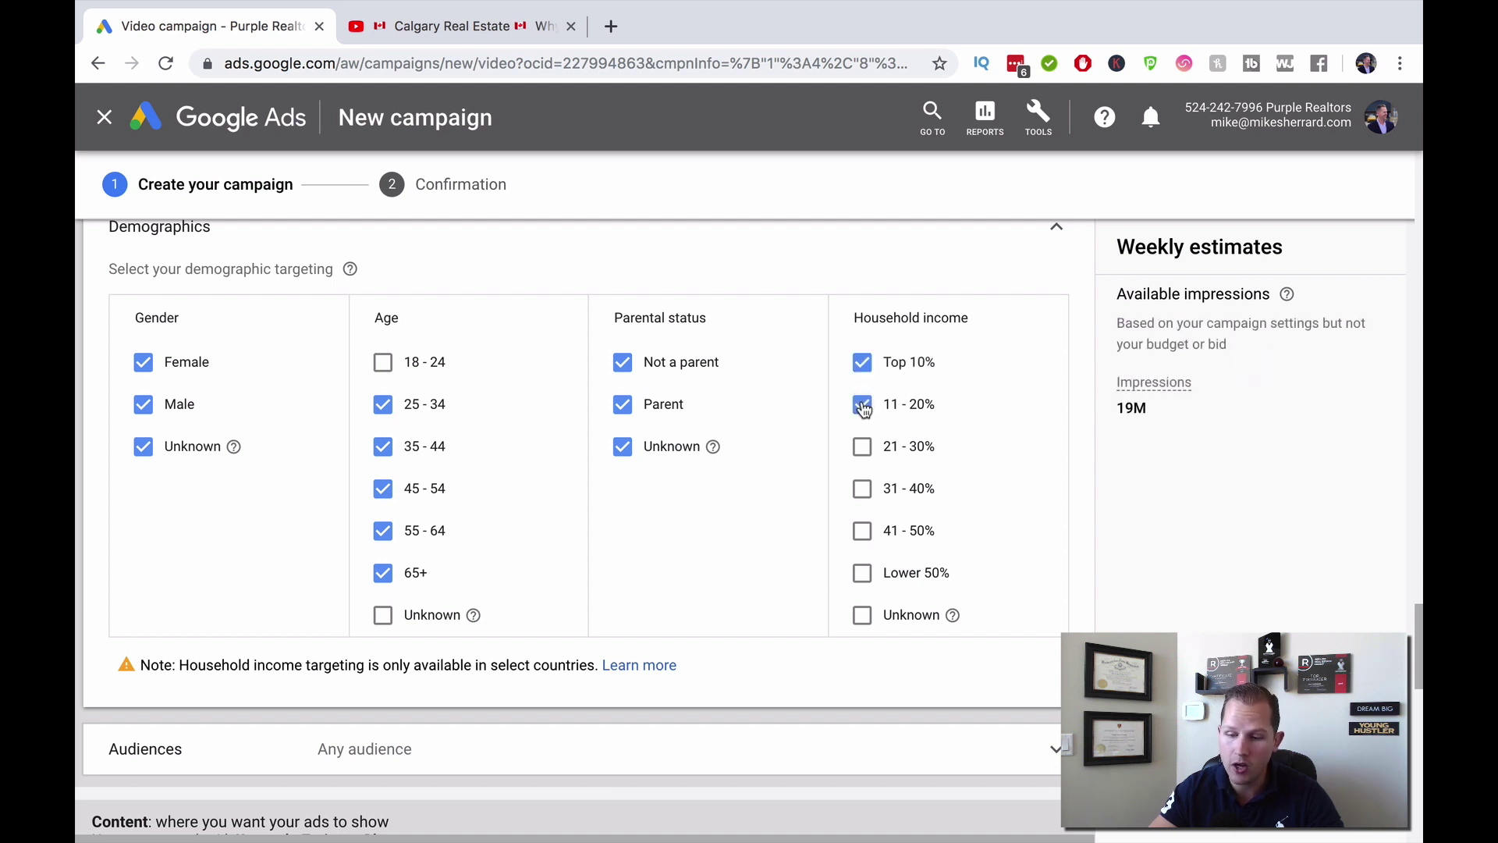
{"action": "scroll", "coordinate": [654, 492], "scroll_direction": "down", "scroll_amount": 4}
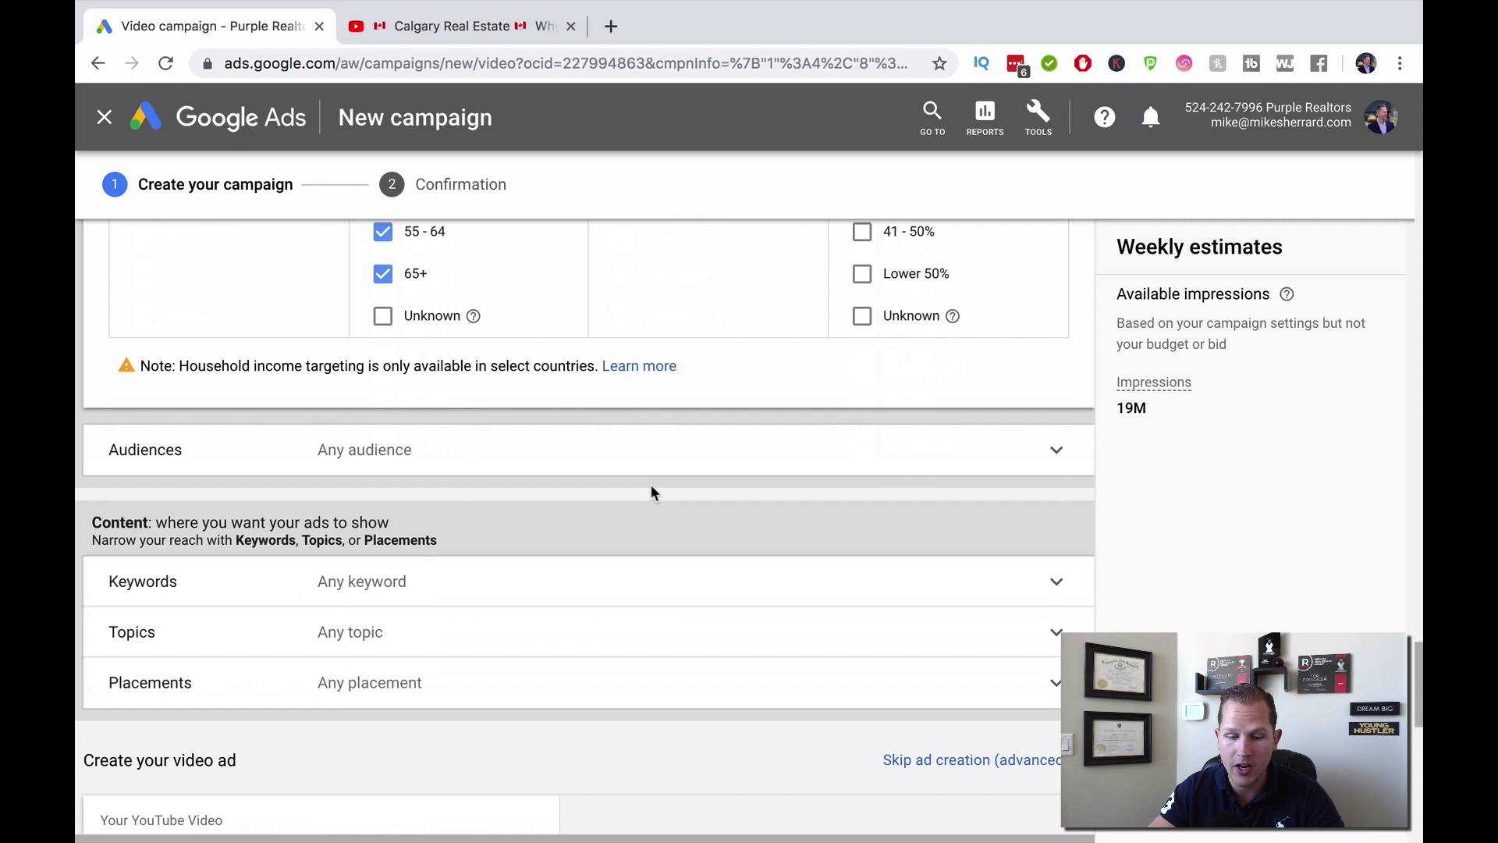
- Search the ad group's audiences for "real estate" and add the Residential Properties in-market audience
{"action": "left_click", "coordinate": [398, 450]}
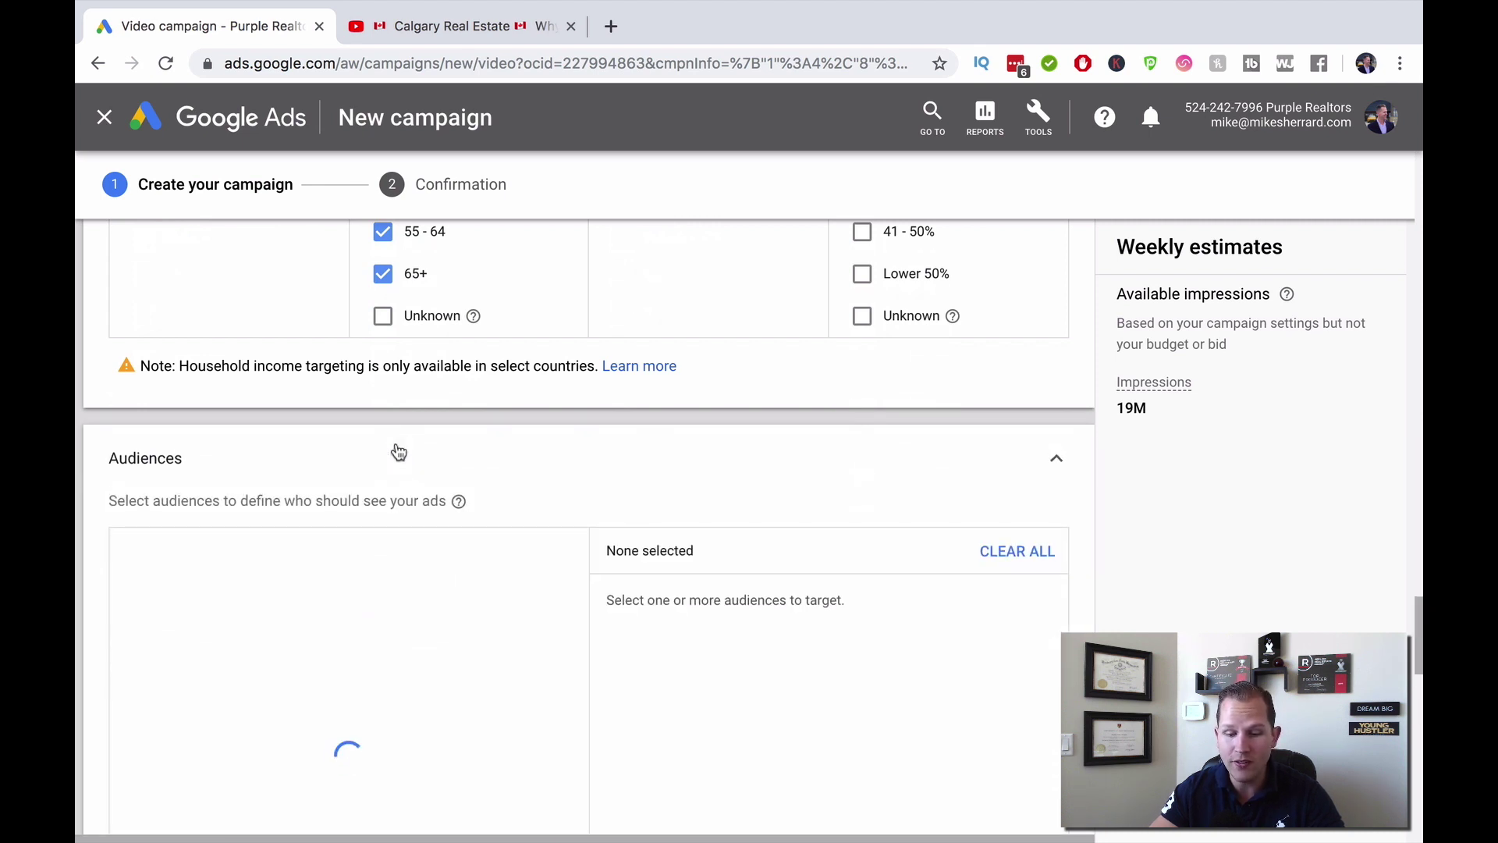
{"action": "scroll", "coordinate": [398, 451], "scroll_direction": "down", "scroll_amount": 1}
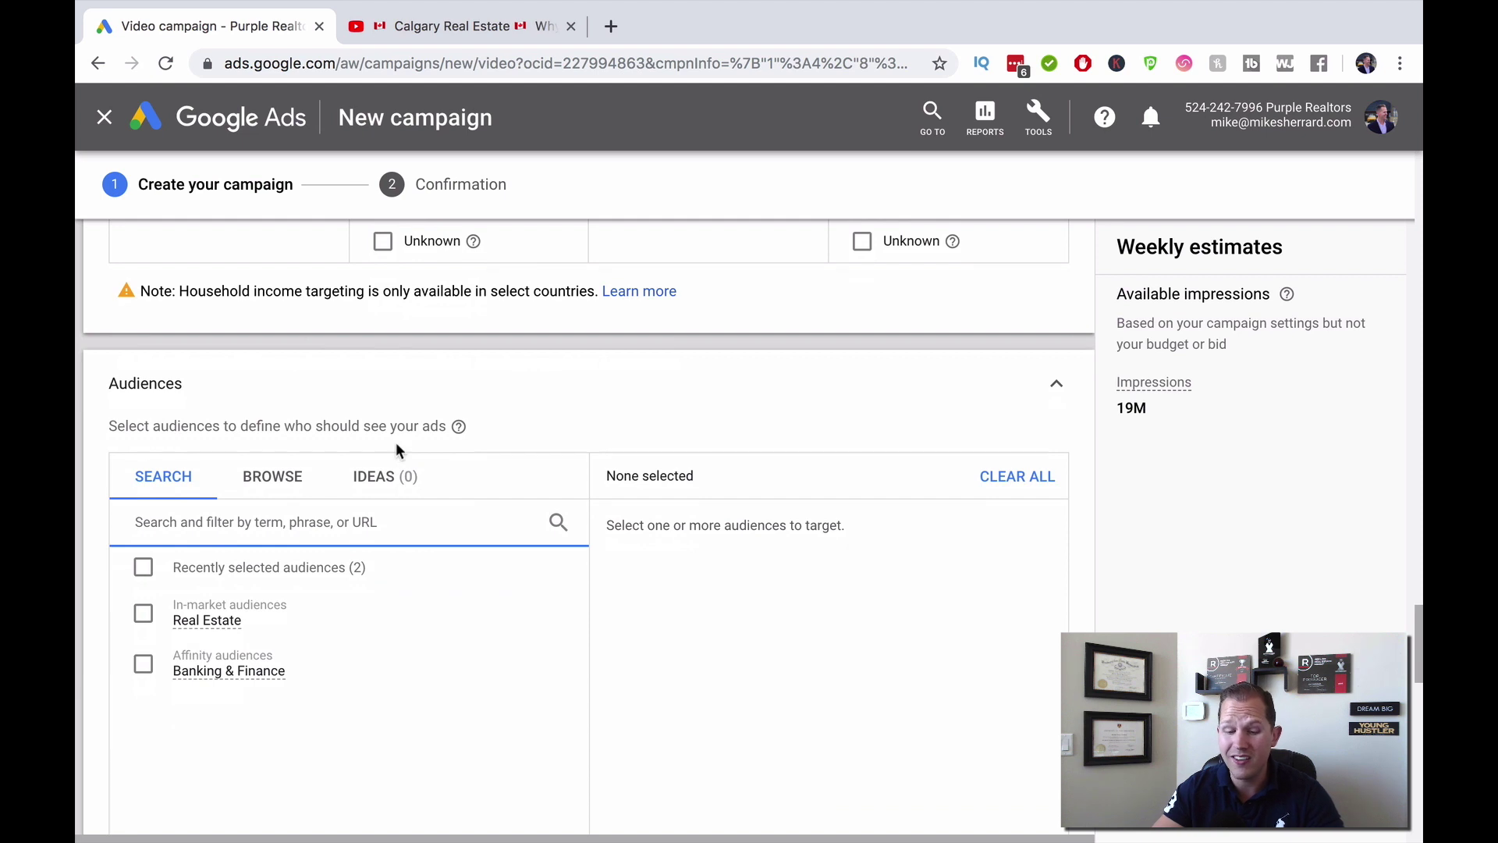
{"action": "scroll", "coordinate": [397, 443], "scroll_direction": "down", "scroll_amount": 1}
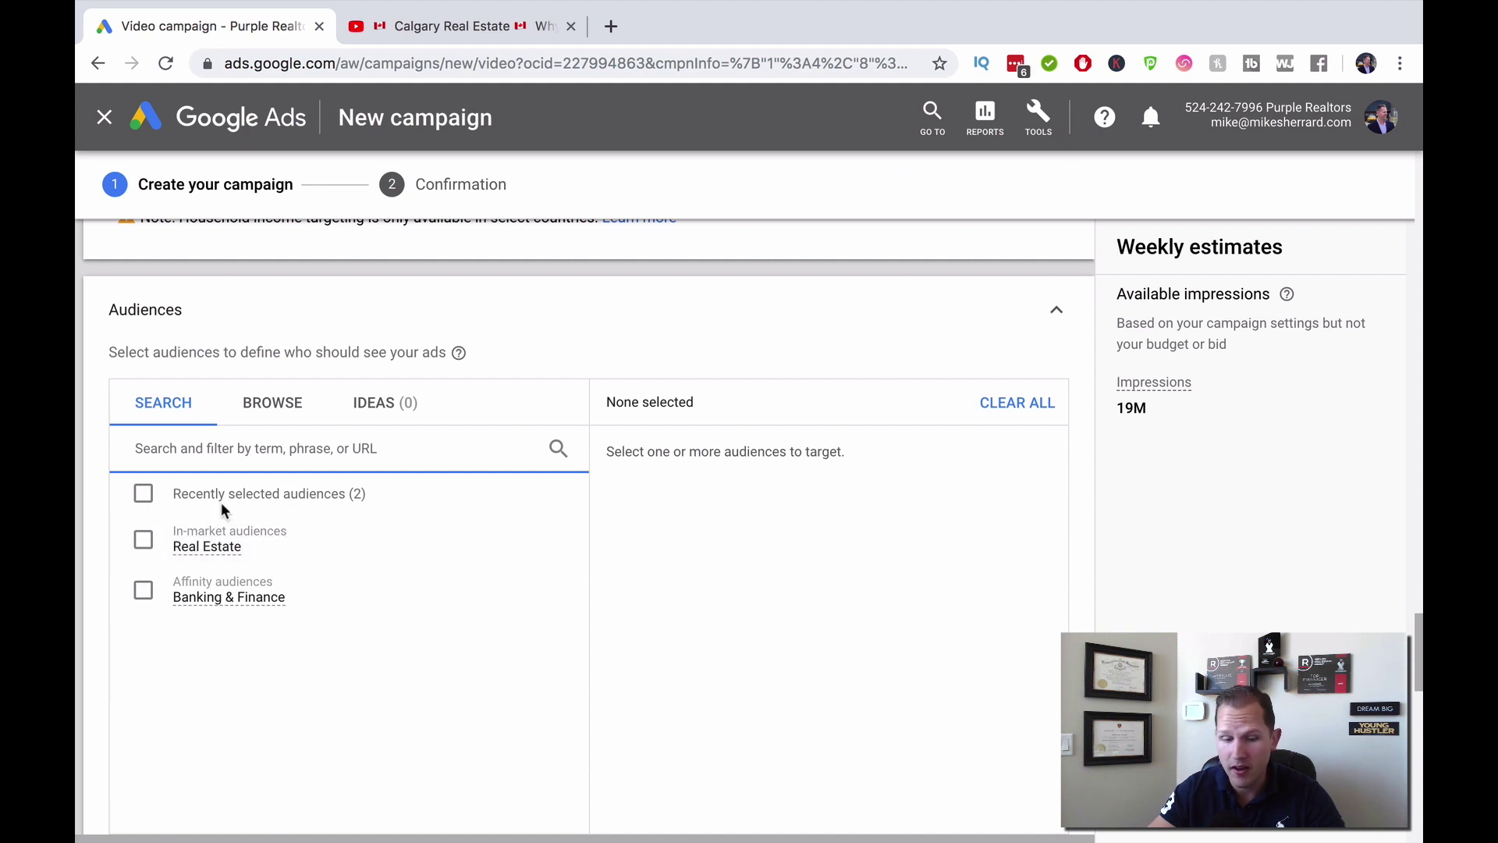
{"action": "type", "text": "real estate"}
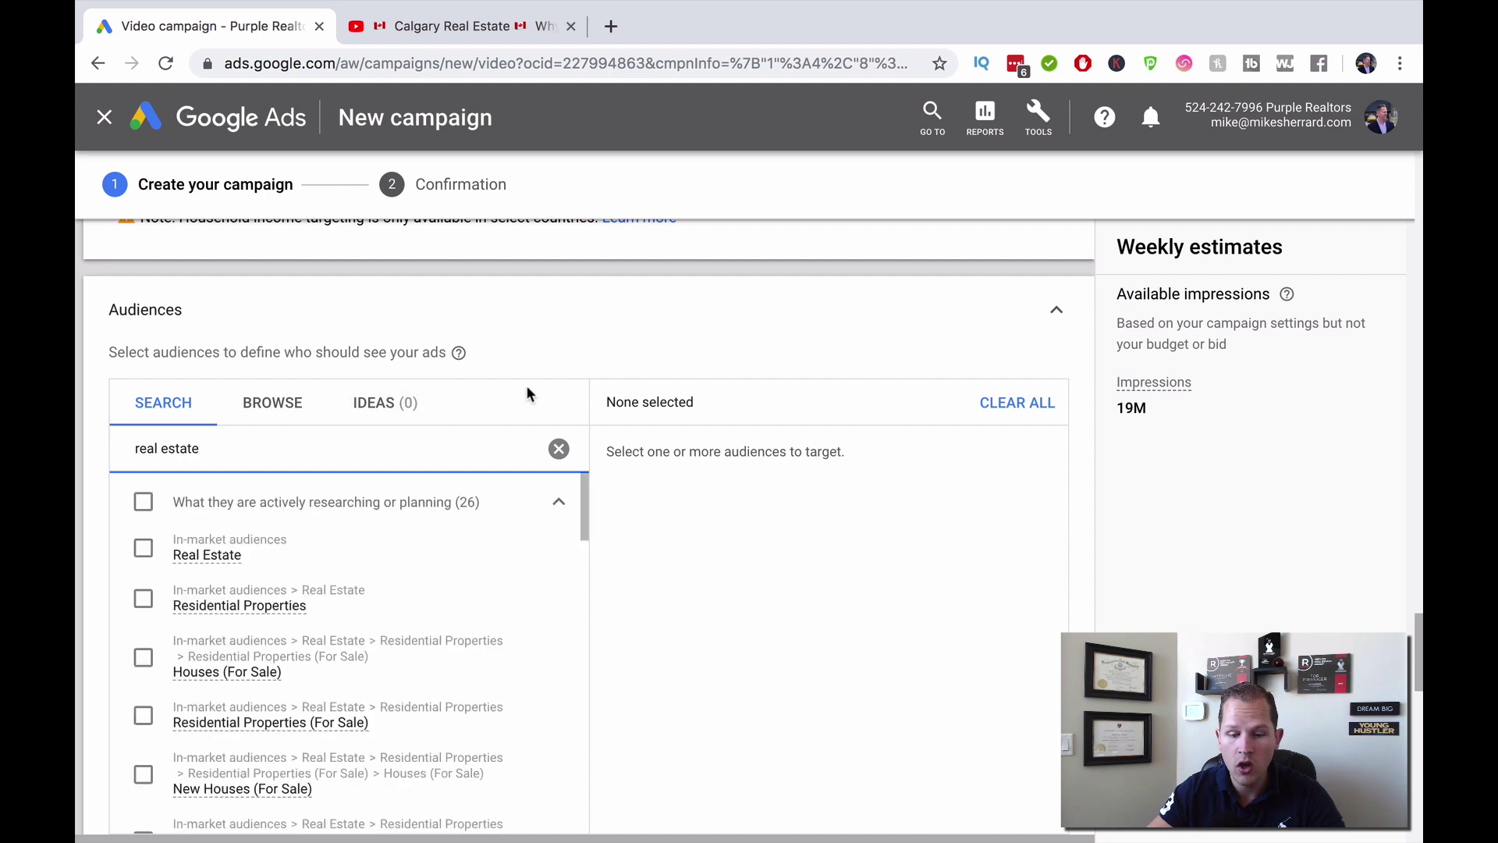
{"action": "scroll", "coordinate": [526, 388], "scroll_direction": "down", "scroll_amount": 1}
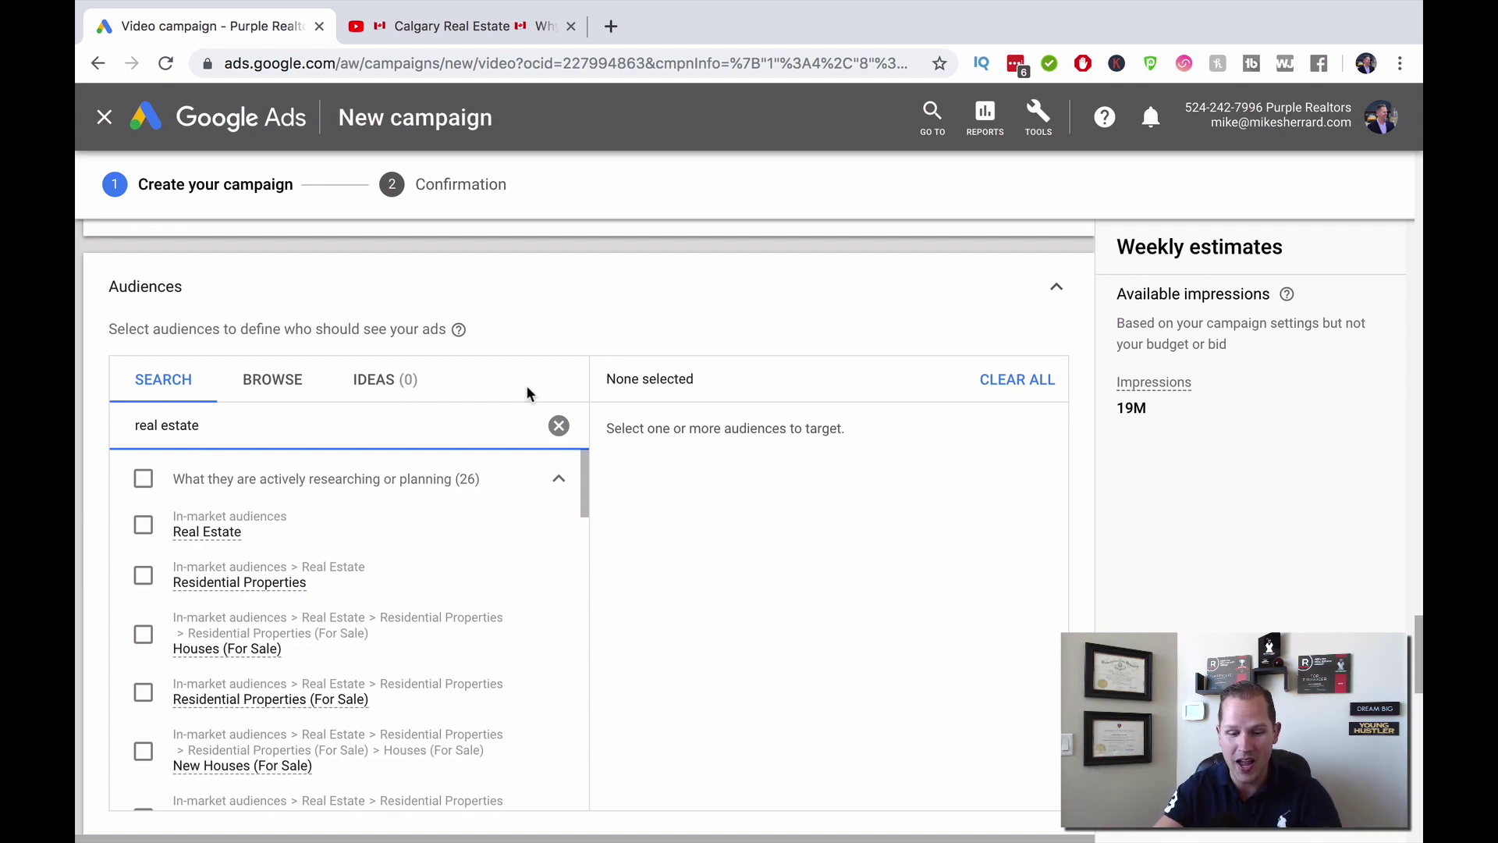
{"action": "scroll", "coordinate": [472, 407], "scroll_direction": "down", "scroll_amount": 2}
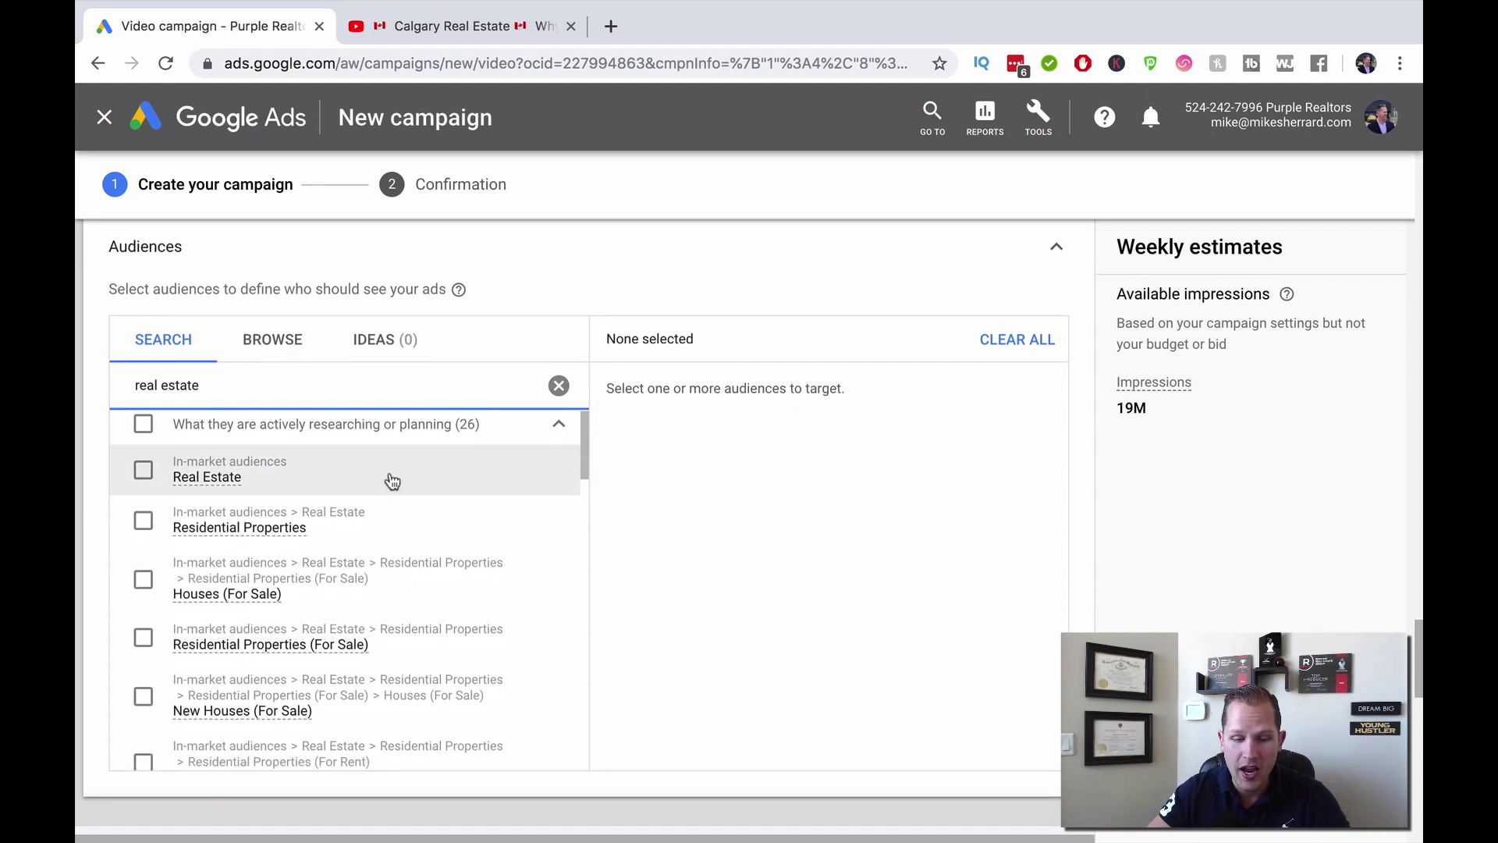
{"action": "left_click", "coordinate": [143, 523]}
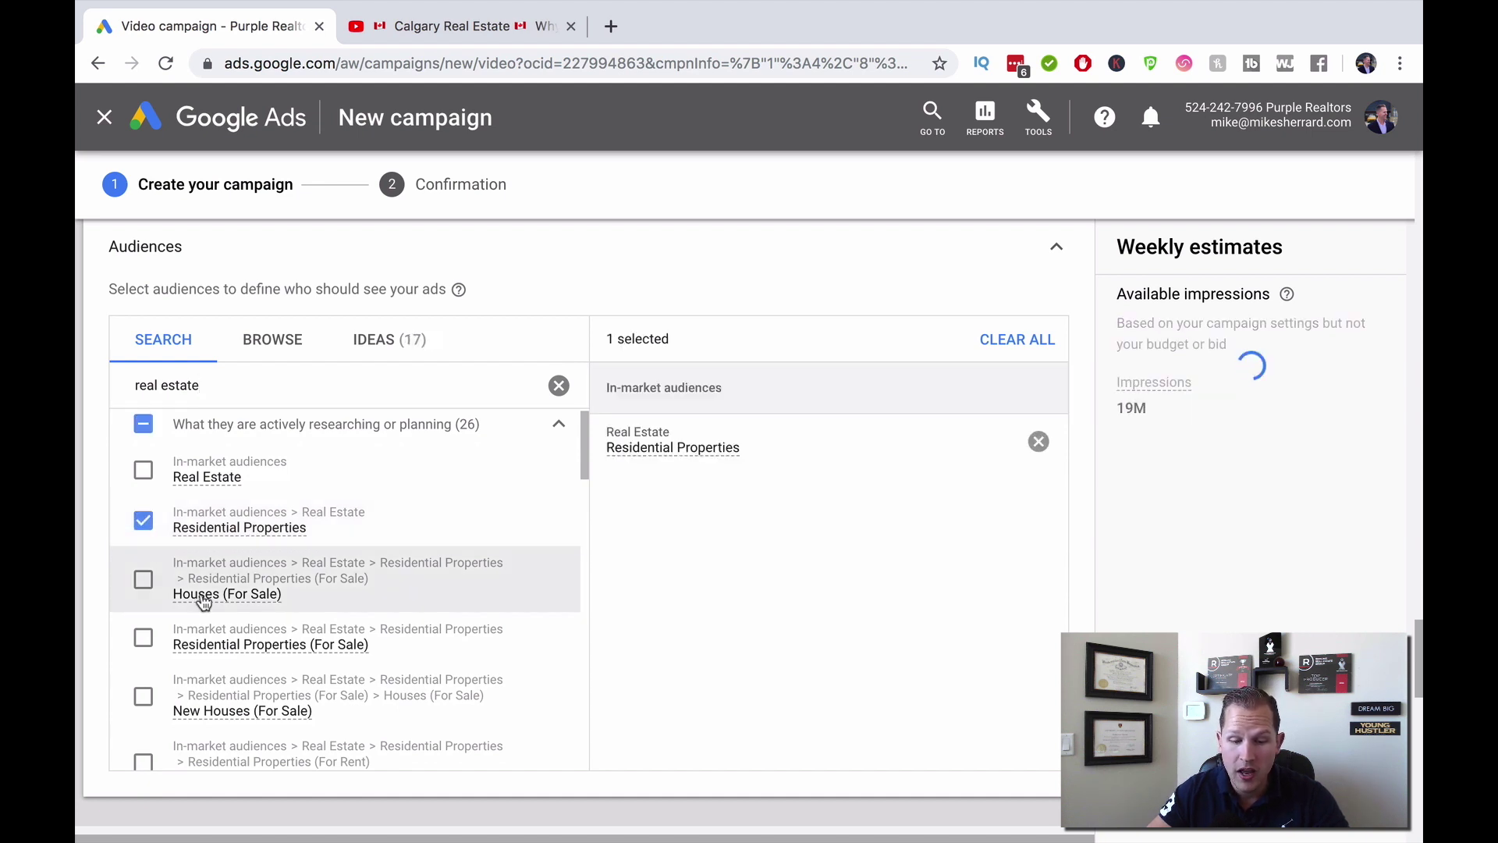
- Add the Houses (For Sale), Residential Properties (For Sale) and New Houses (For Sale) in-market audiences
{"action": "mouse_move", "coordinate": [228, 599]}
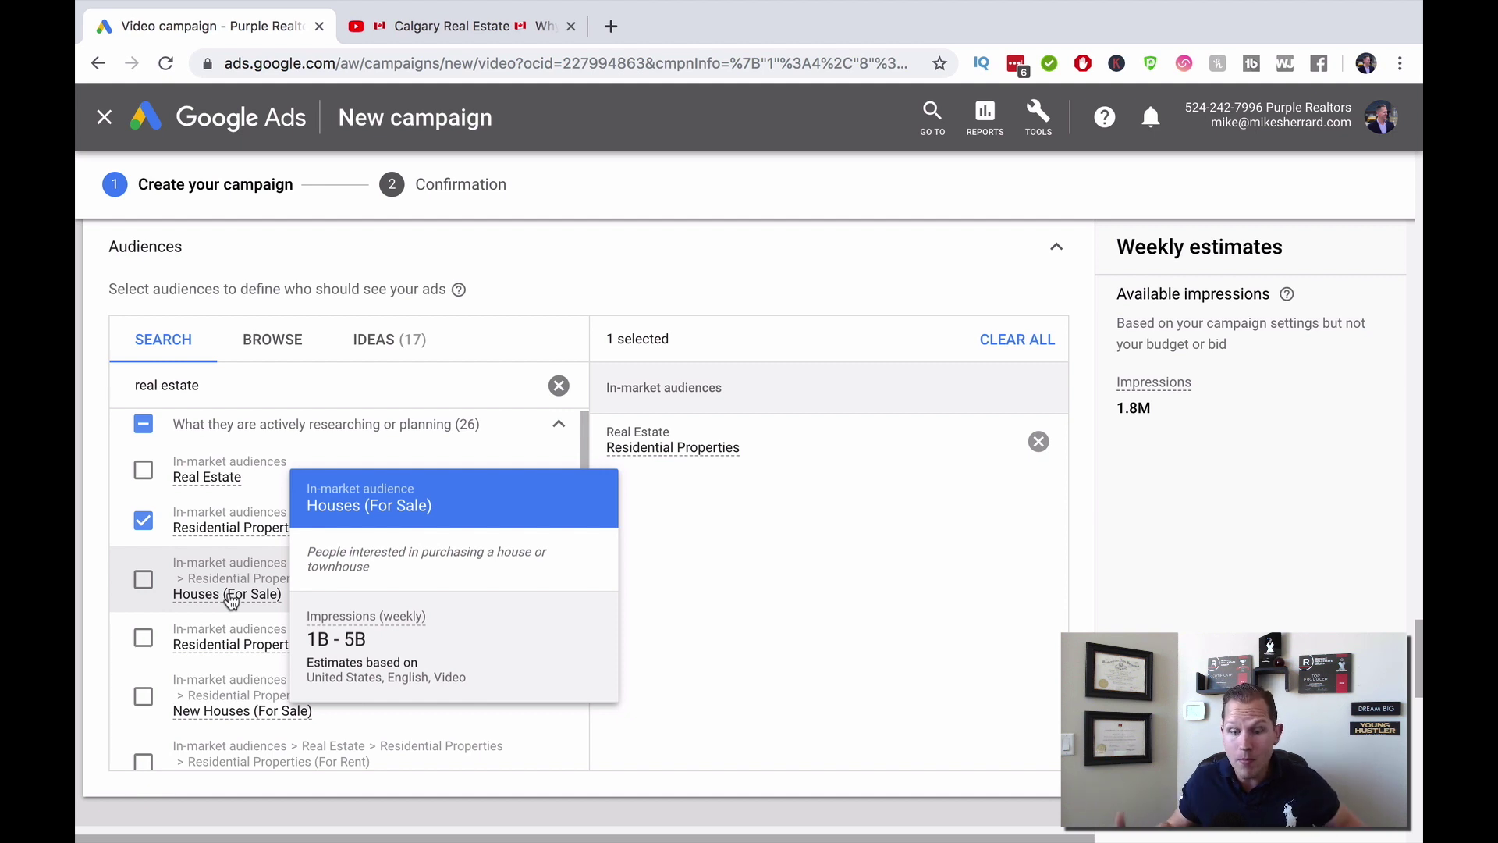
{"action": "left_click", "coordinate": [142, 586]}
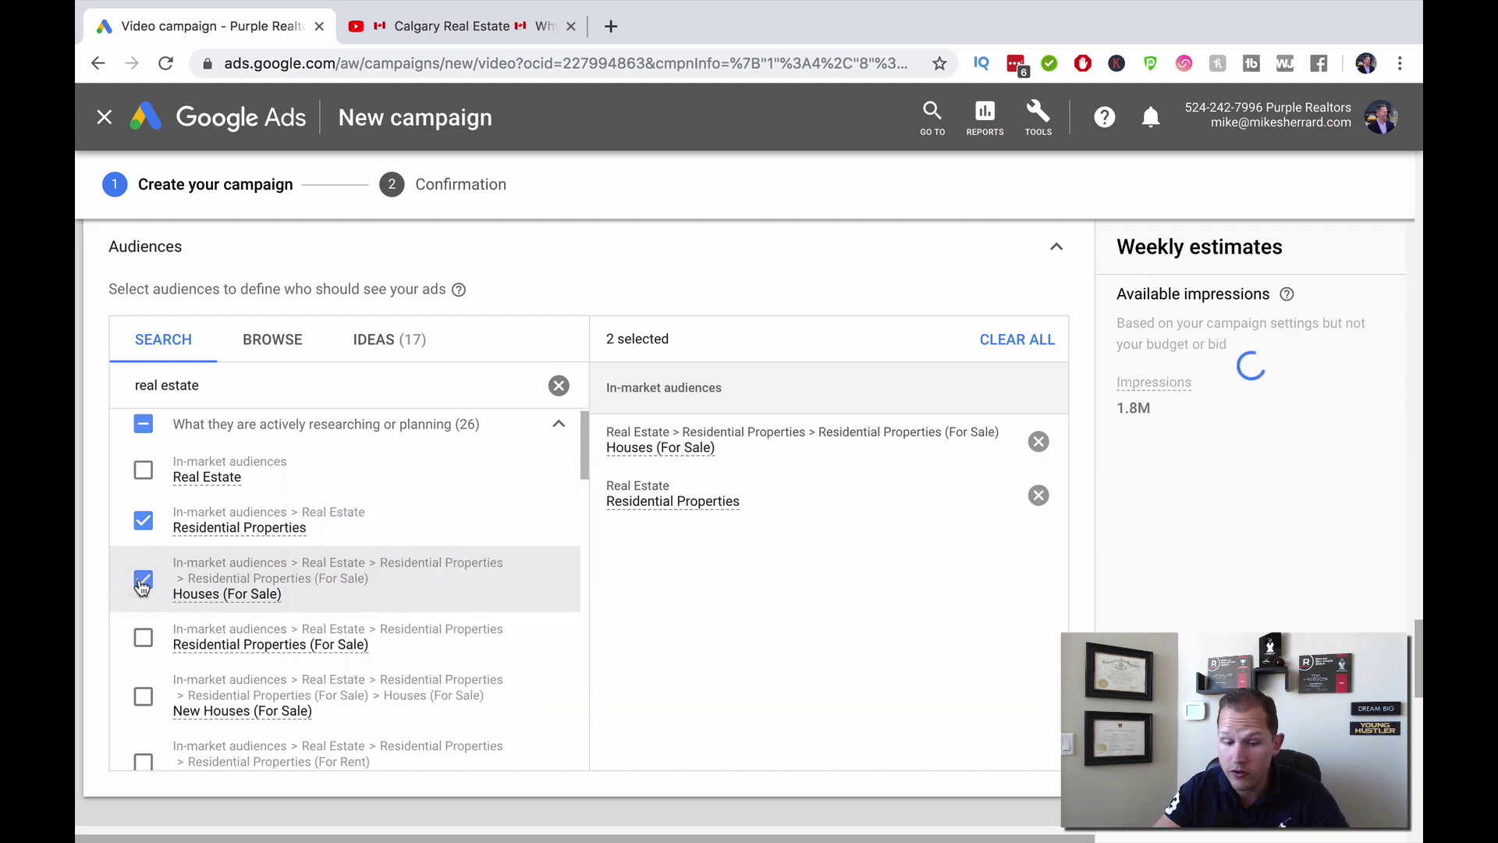
{"action": "left_click", "coordinate": [144, 638]}
{"action": "scroll", "coordinate": [144, 635], "scroll_direction": "down", "scroll_amount": 1}
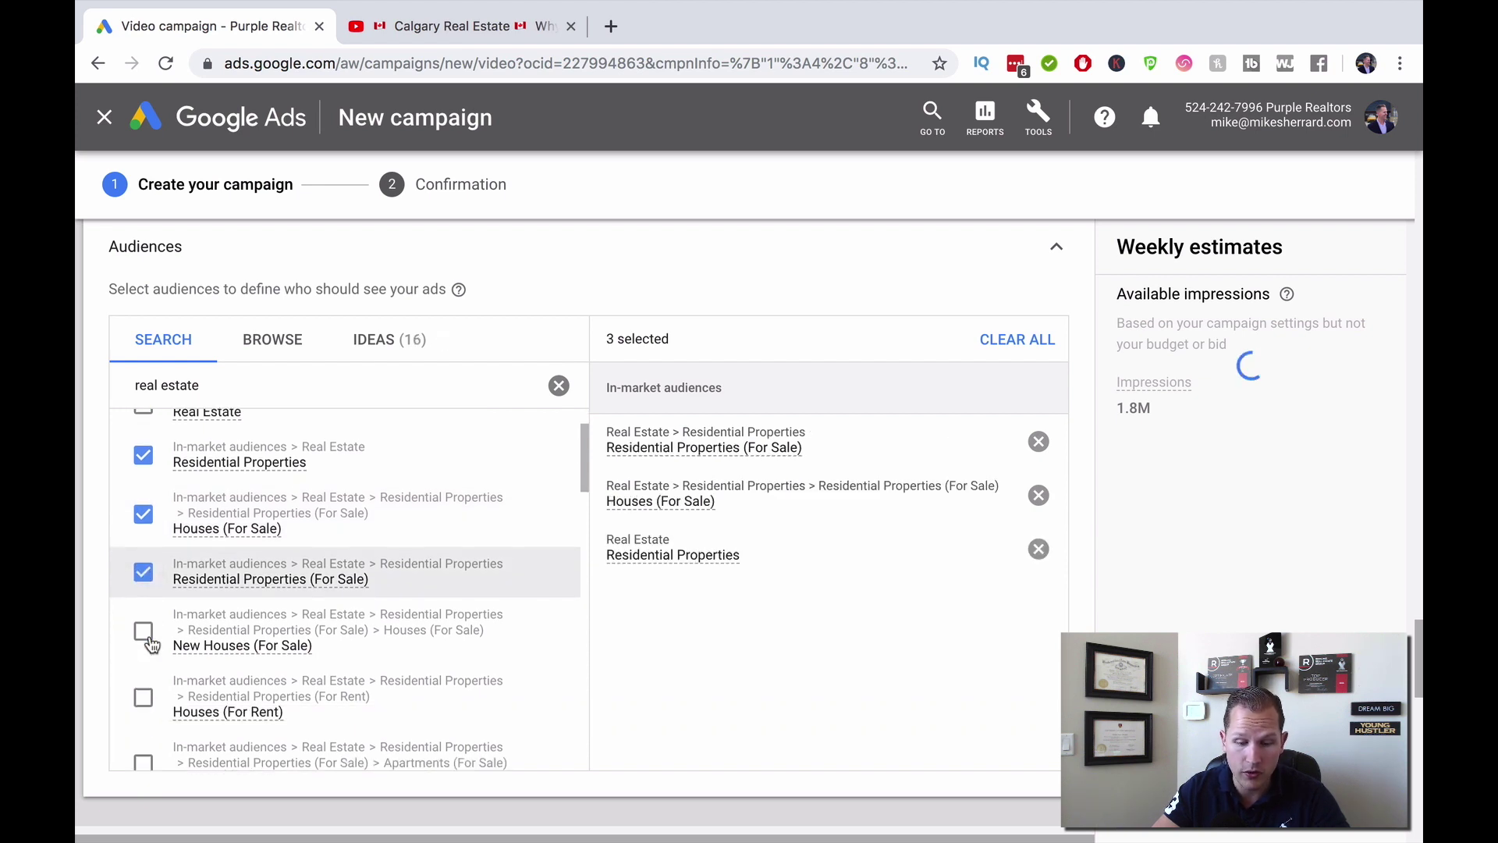
{"action": "left_click", "coordinate": [143, 633]}
{"action": "scroll", "coordinate": [143, 637], "scroll_direction": "down", "scroll_amount": 1}
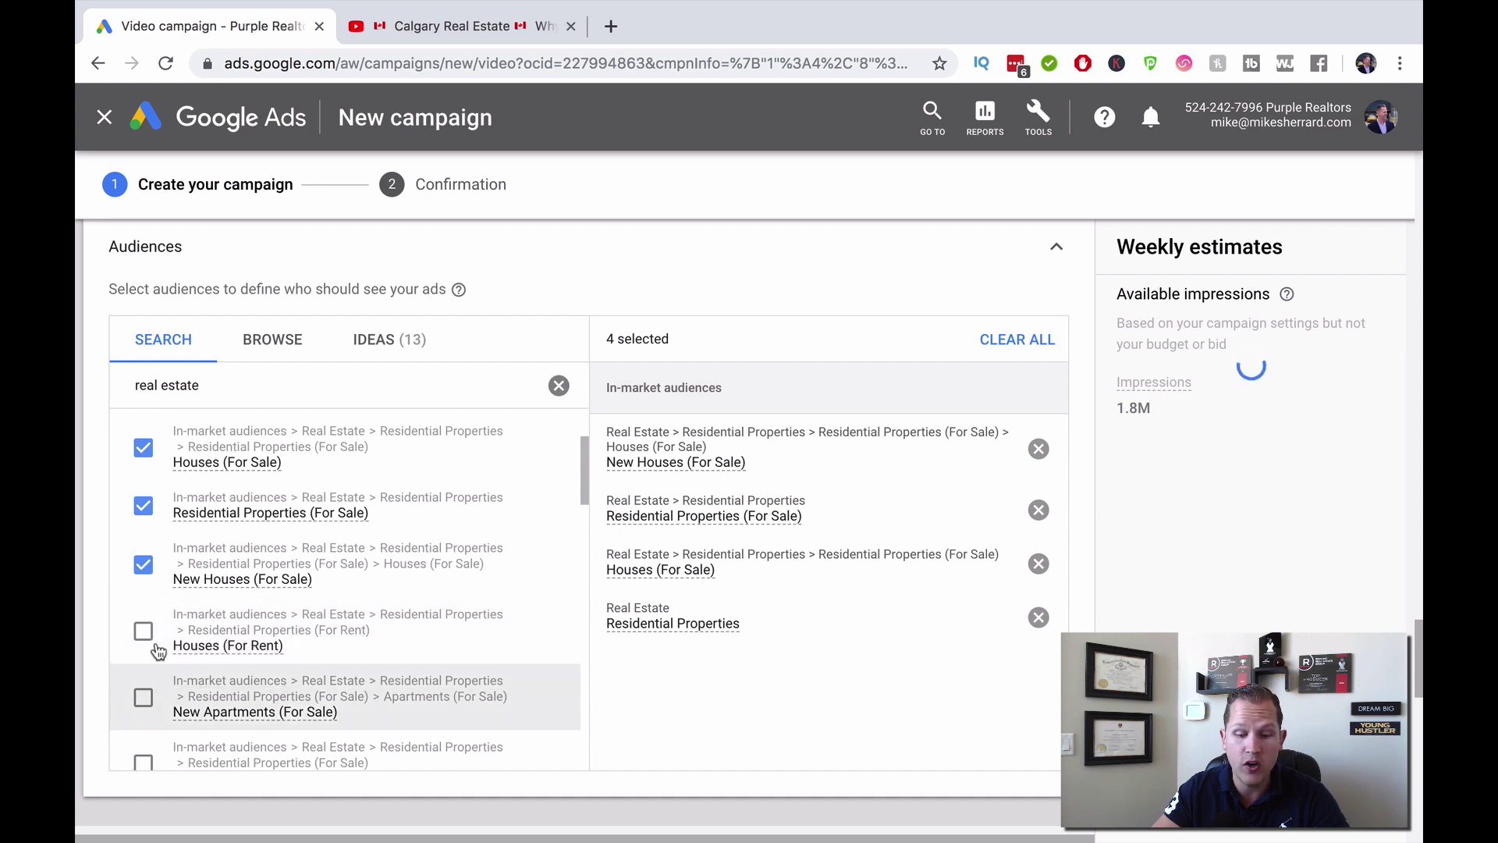
- Add the New Apartments (For Sale) and Apartments (For Sale) in-market audiences, leaving out Houses (For Rent)
{"action": "mouse_move", "coordinate": [244, 652]}
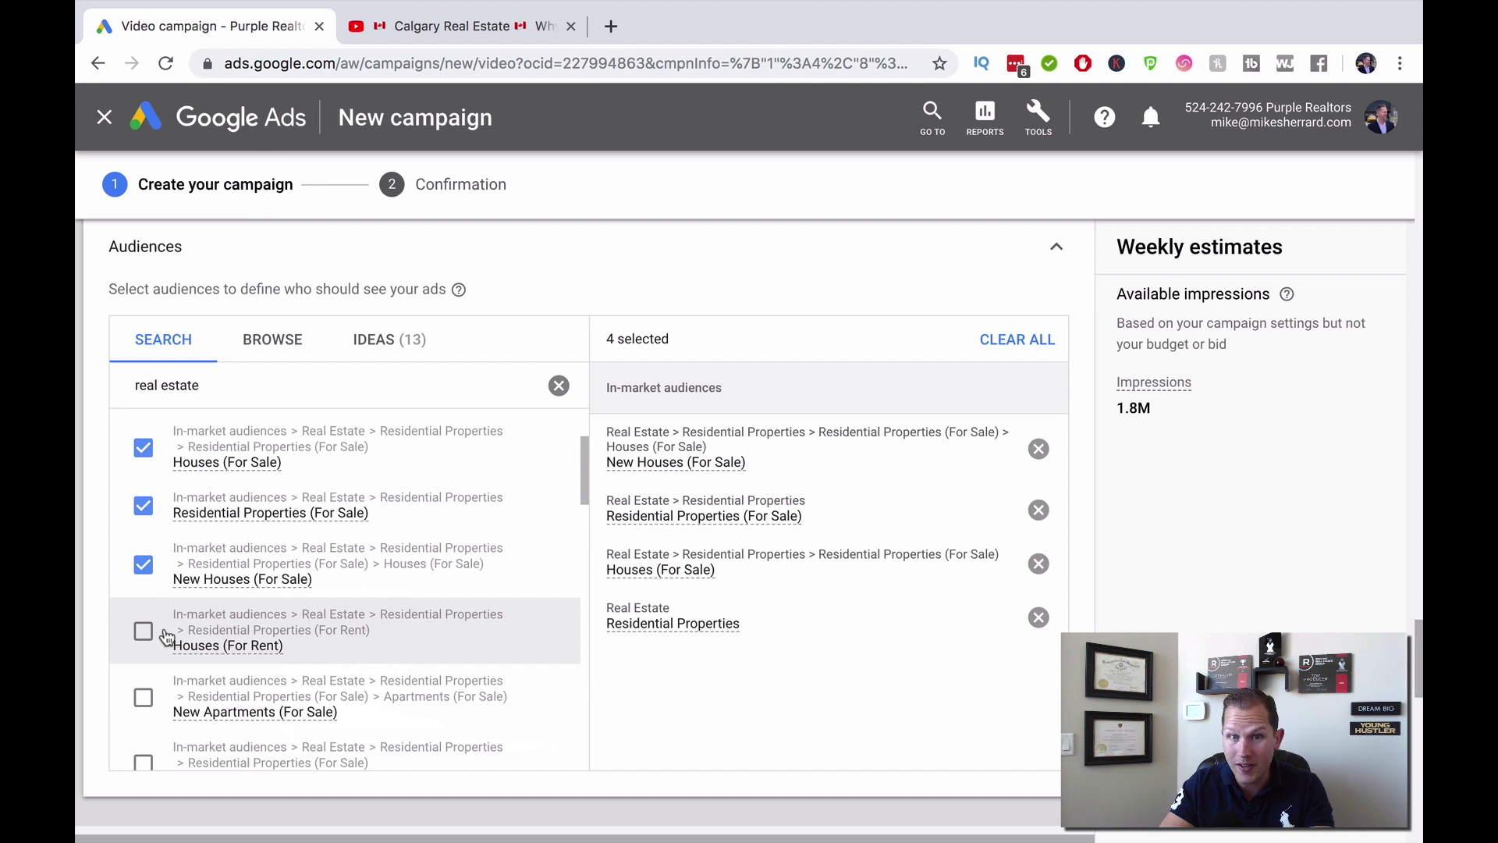
{"action": "left_click", "coordinate": [143, 697]}
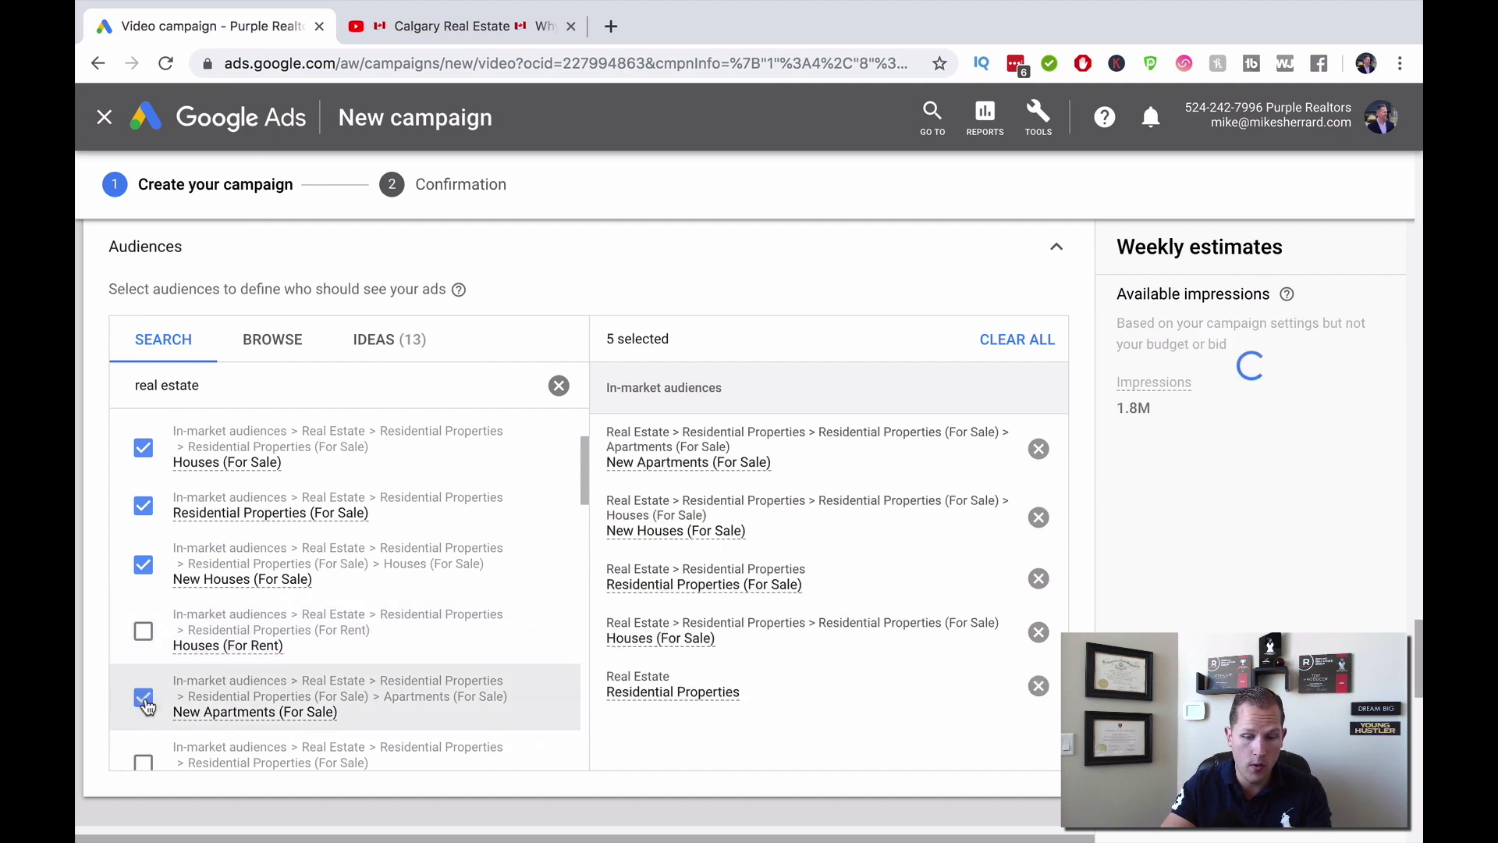
{"action": "scroll", "coordinate": [147, 705], "scroll_direction": "down", "scroll_amount": 2}
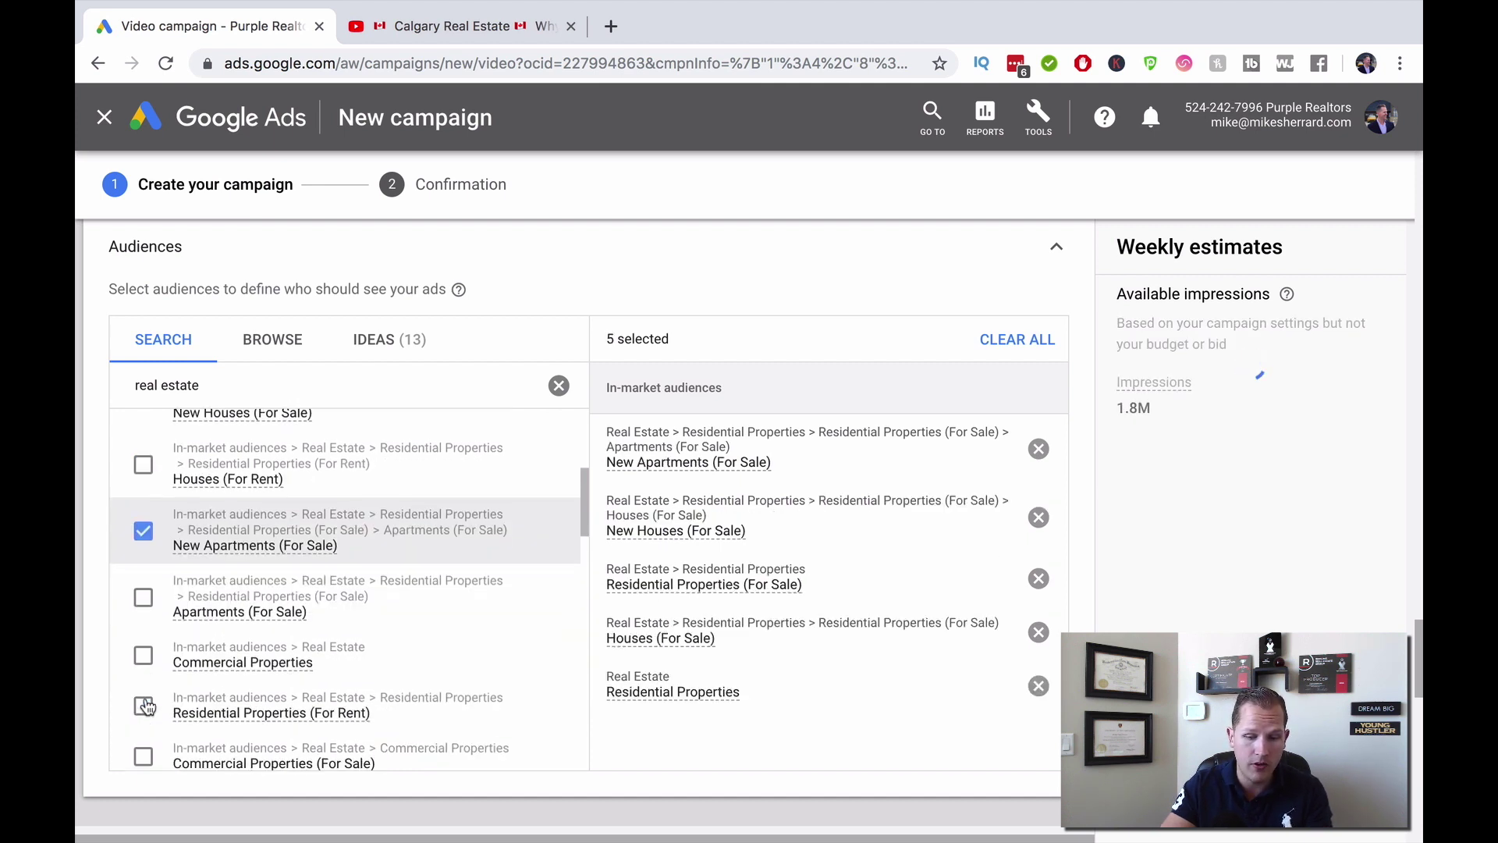
{"action": "left_click", "coordinate": [144, 600]}
{"action": "scroll", "coordinate": [234, 604], "scroll_direction": "down", "scroll_amount": 2}
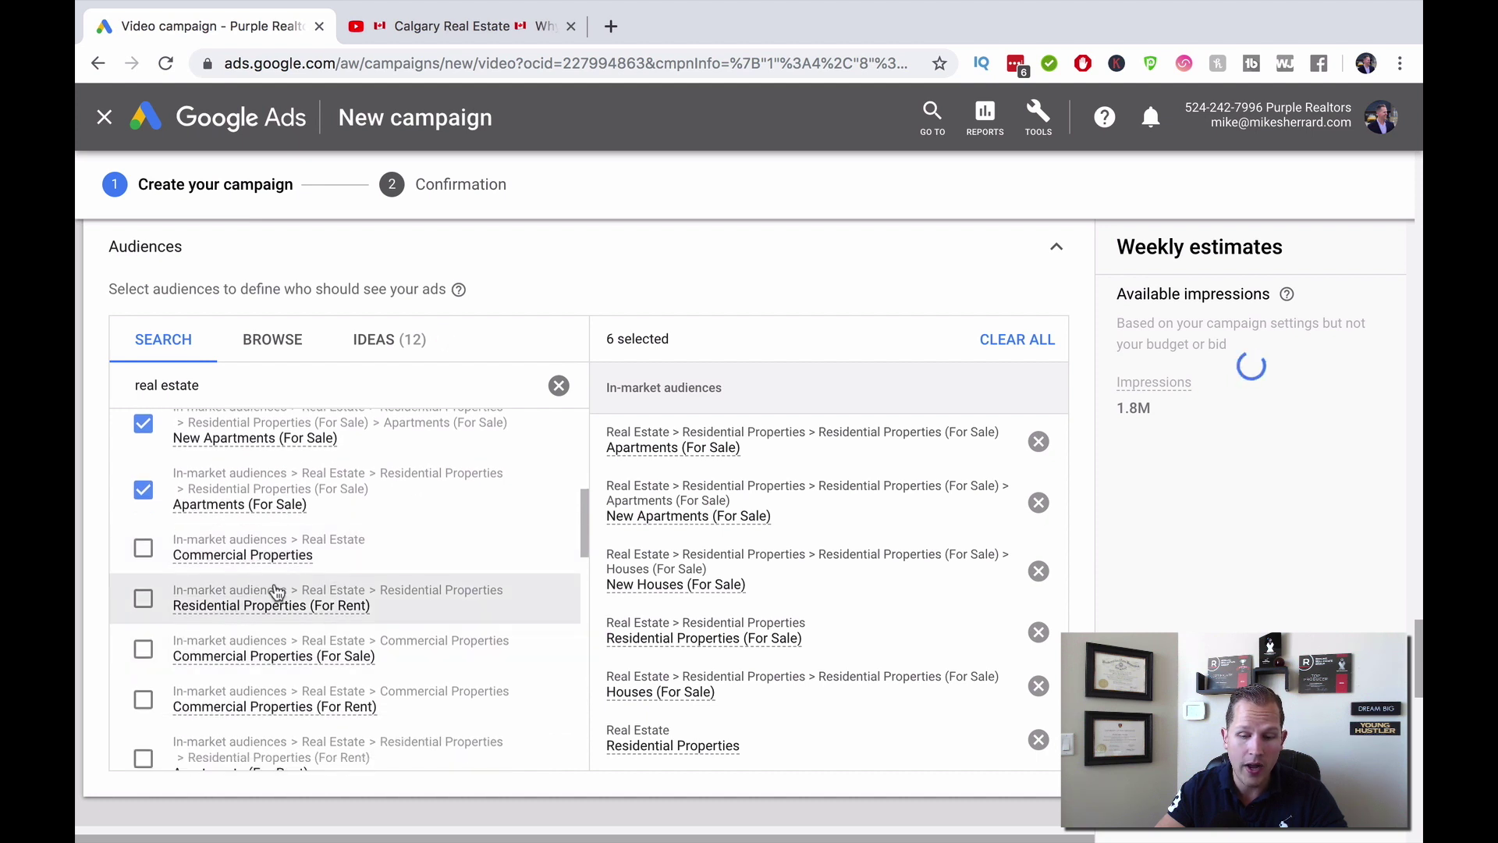
- Look through the rental and commercial property audiences, and add the general Real Estate in-market audience
{"action": "mouse_move", "coordinate": [267, 611]}
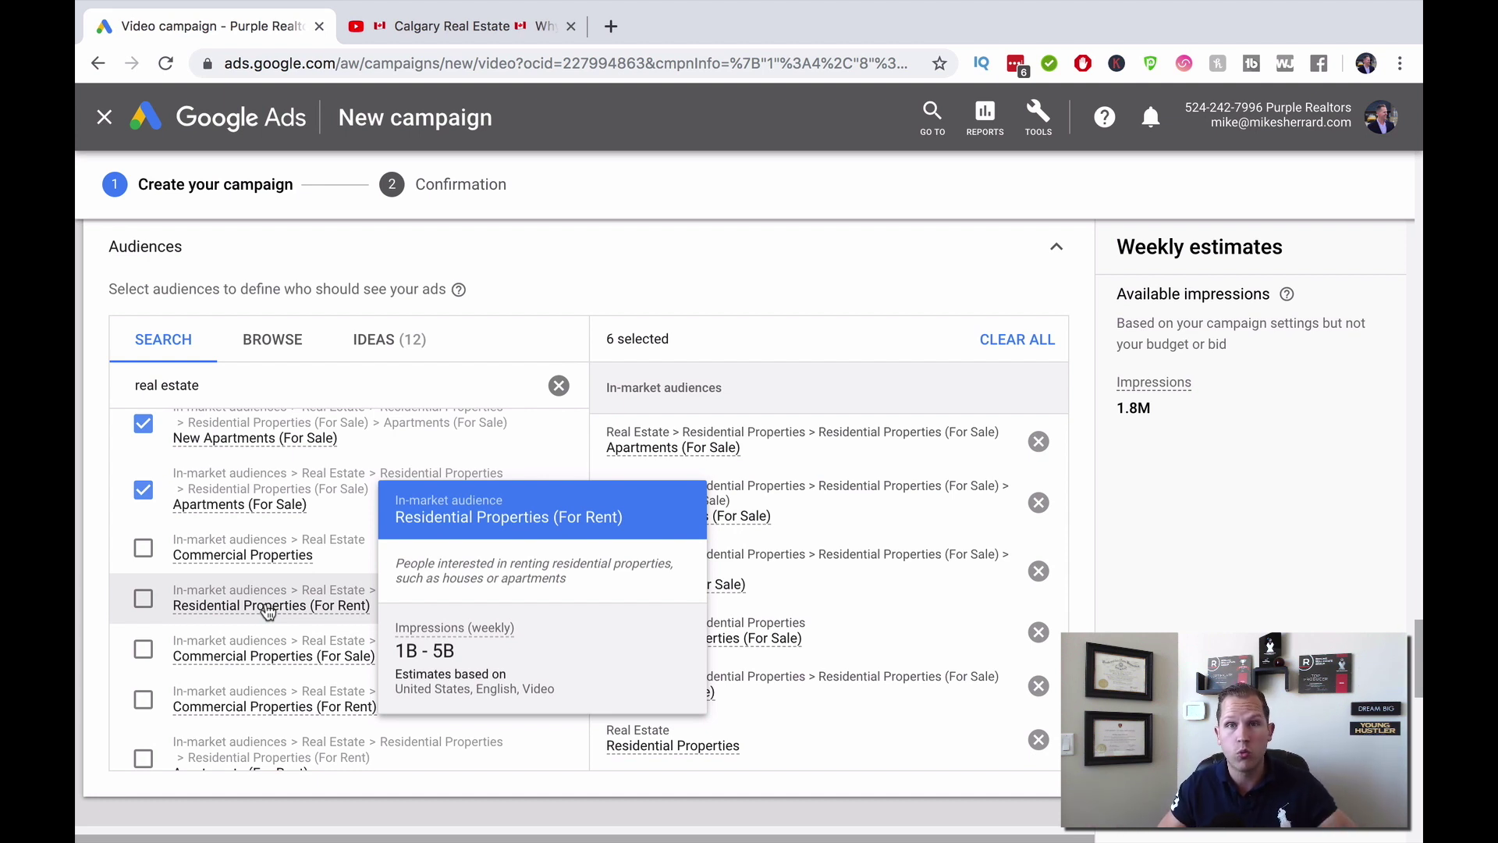
{"action": "scroll", "coordinate": [281, 562], "scroll_direction": "down", "scroll_amount": 2}
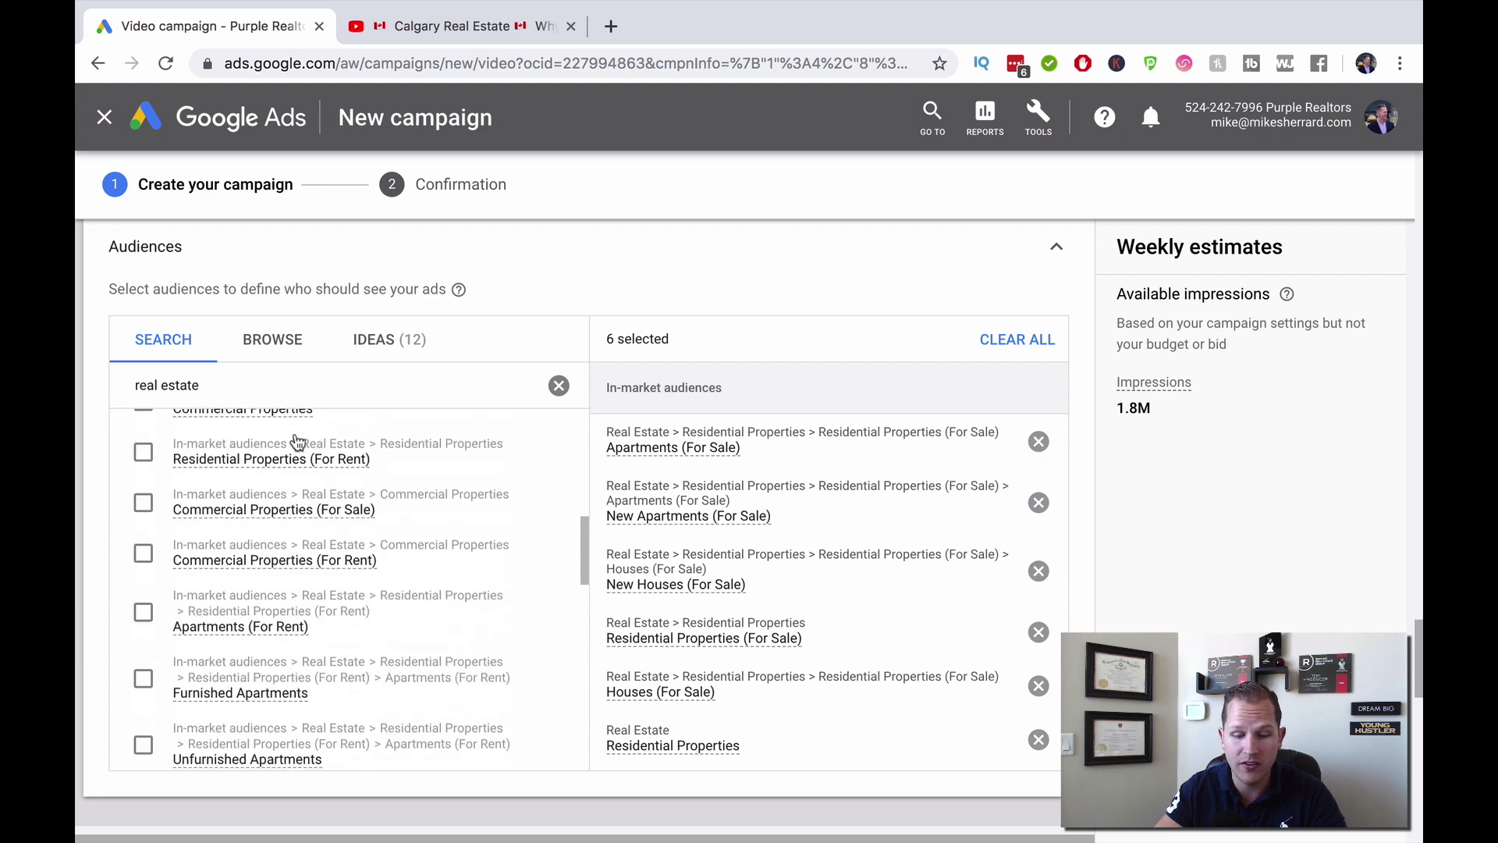
{"action": "scroll", "coordinate": [295, 484], "scroll_direction": "up", "scroll_amount": 4}
{"action": "scroll", "coordinate": [297, 517], "scroll_direction": "down", "scroll_amount": 4}
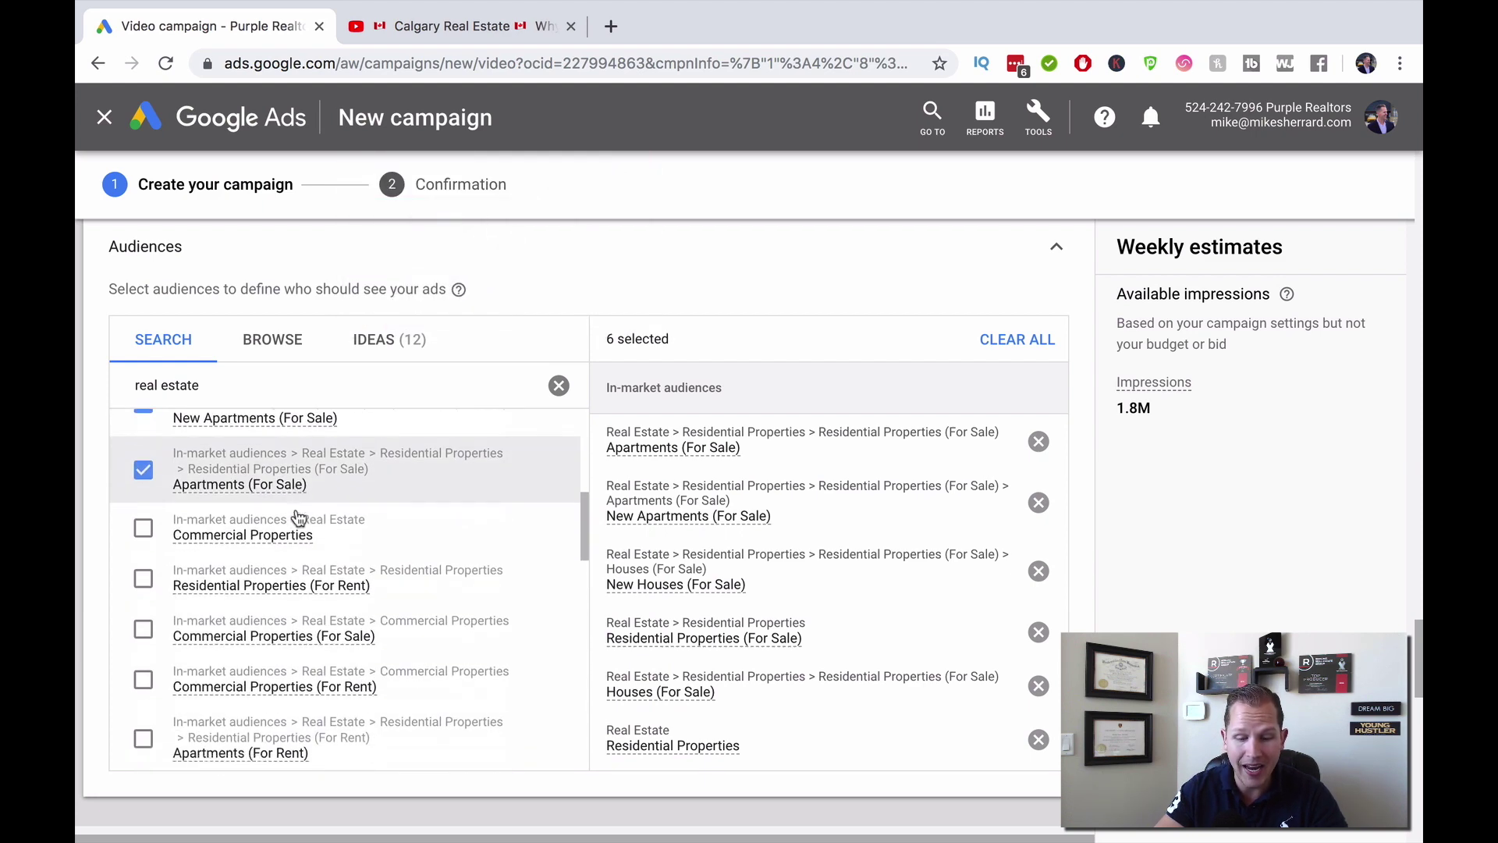
{"action": "scroll", "coordinate": [297, 517], "scroll_direction": "up", "scroll_amount": 3}
{"action": "scroll", "coordinate": [297, 517], "scroll_direction": "down", "scroll_amount": 2}
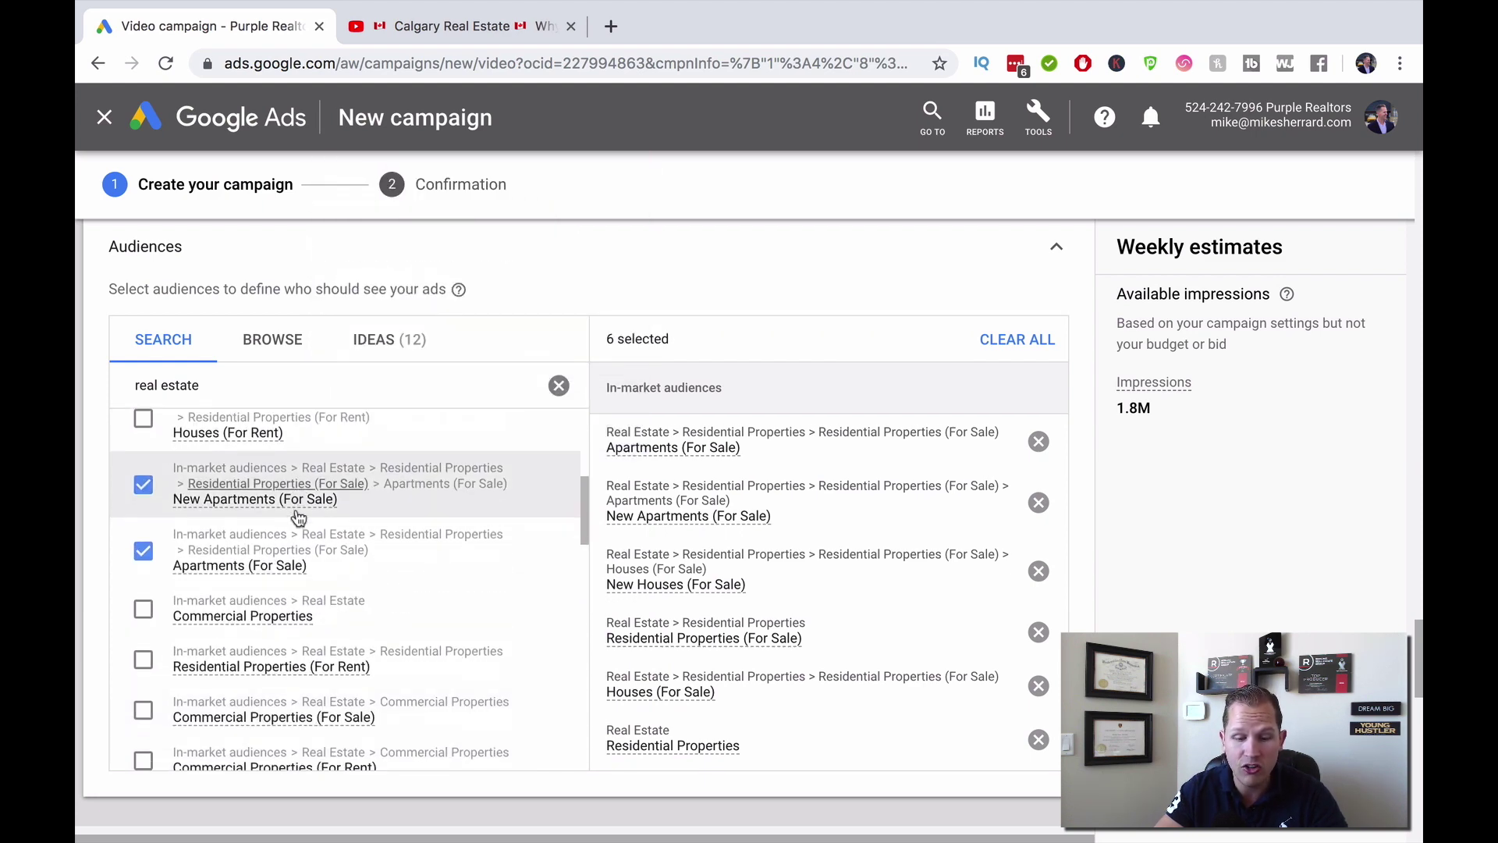
{"action": "scroll", "coordinate": [298, 518], "scroll_direction": "up", "scroll_amount": 3}
{"action": "scroll", "coordinate": [298, 518], "scroll_direction": "up", "scroll_amount": 8}
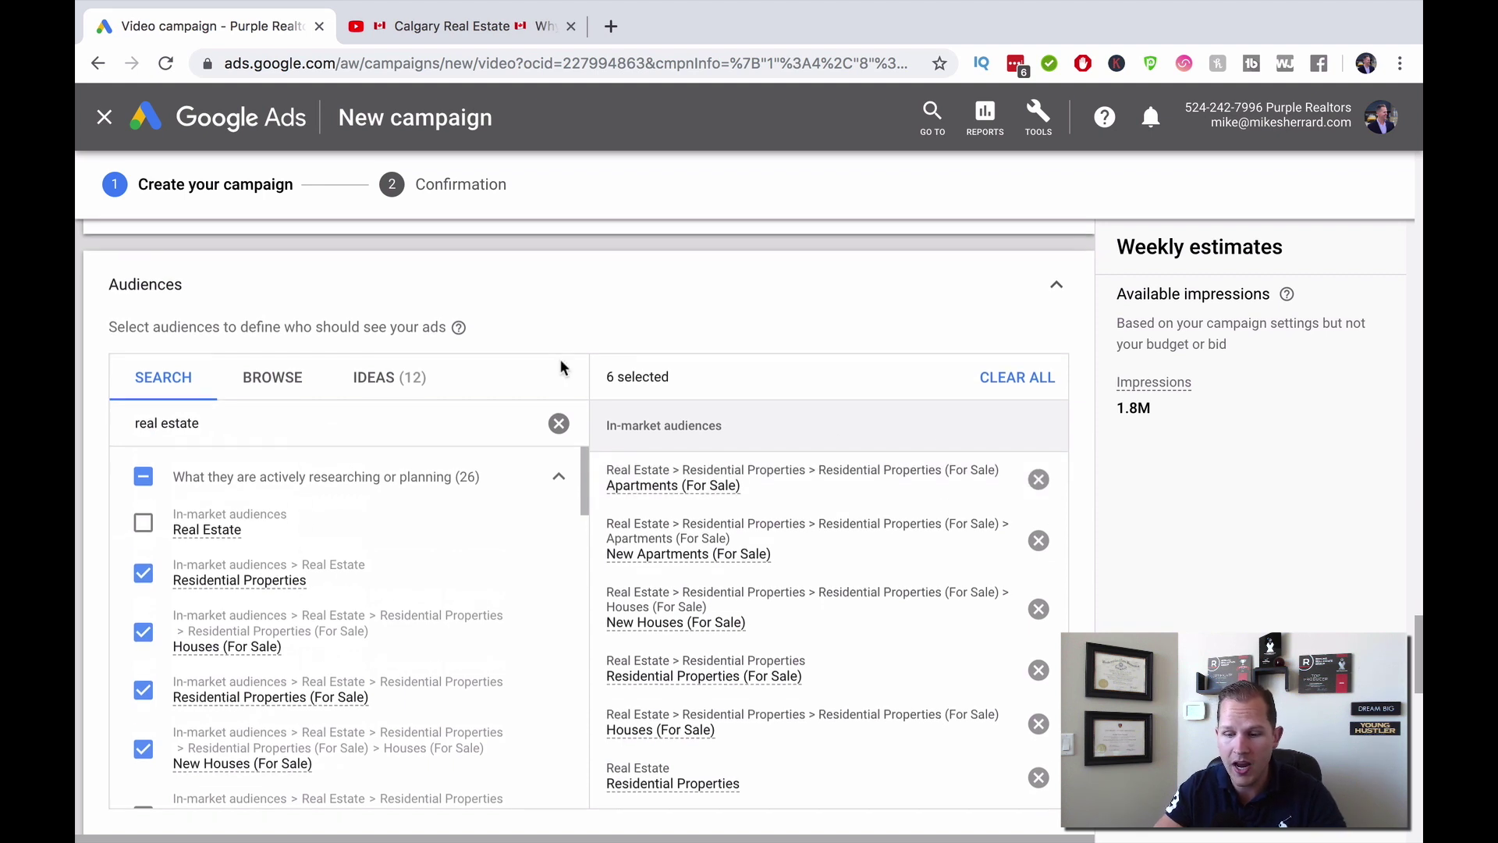
{"action": "scroll", "coordinate": [560, 367], "scroll_direction": "down", "scroll_amount": 1}
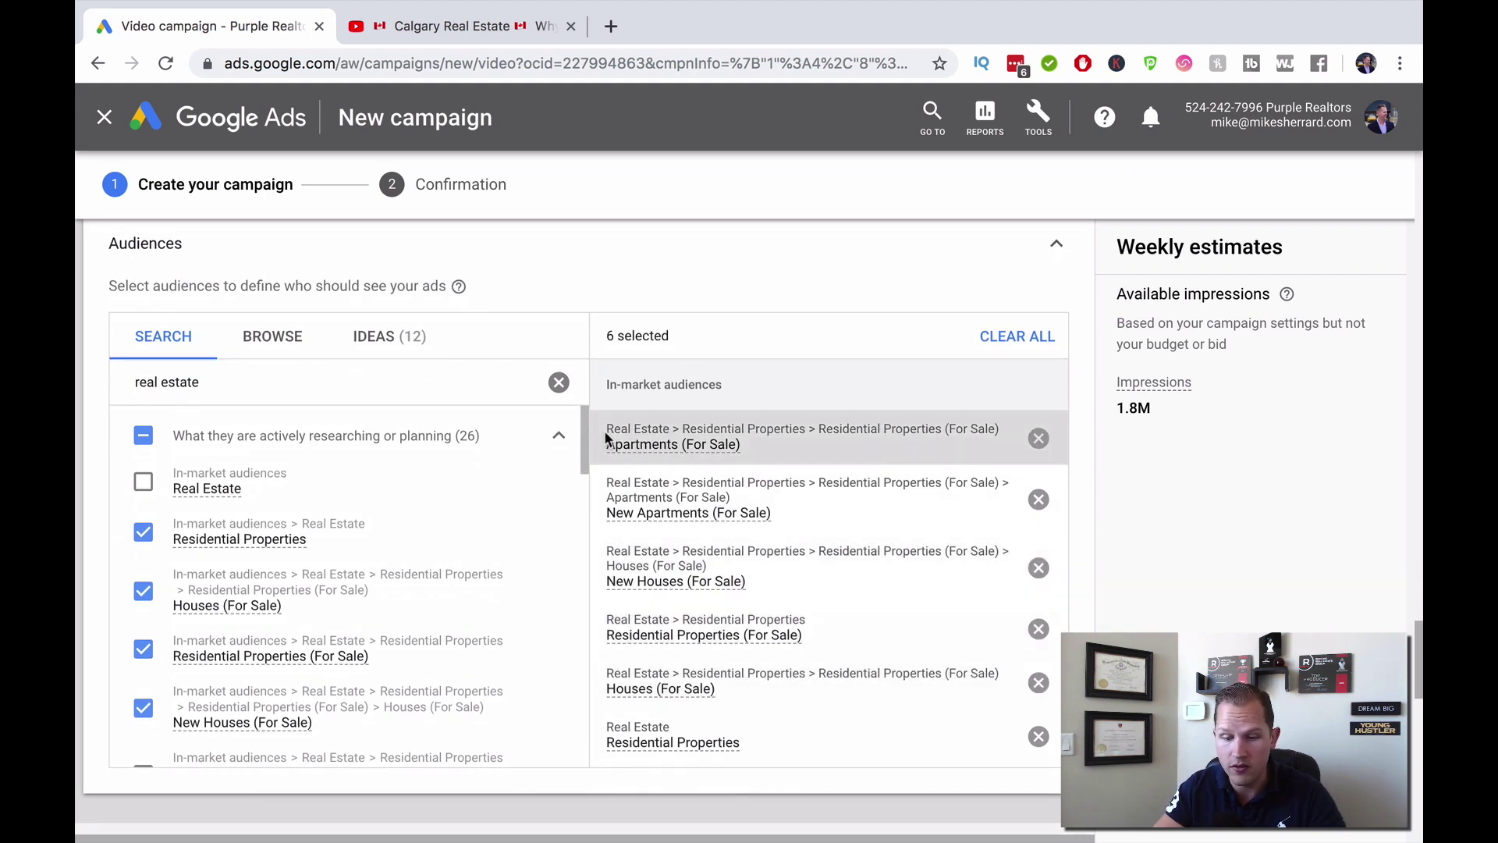
{"action": "left_click", "coordinate": [145, 484]}
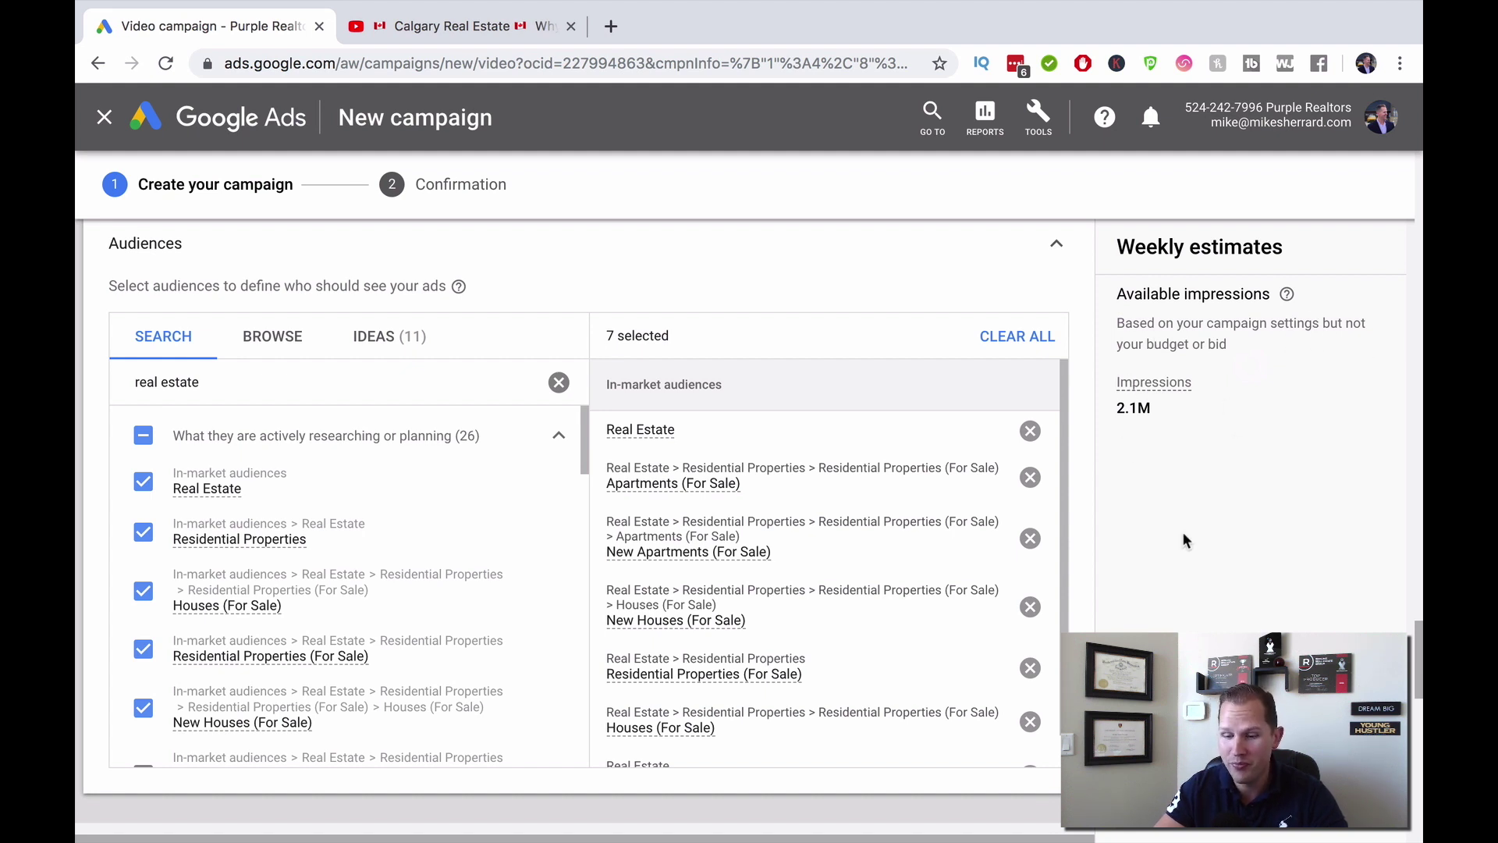
- Expand the Keywords, Topics and Placements content targeting sections to examine their options
{"action": "scroll", "coordinate": [1181, 535], "scroll_direction": "down", "scroll_amount": 6}
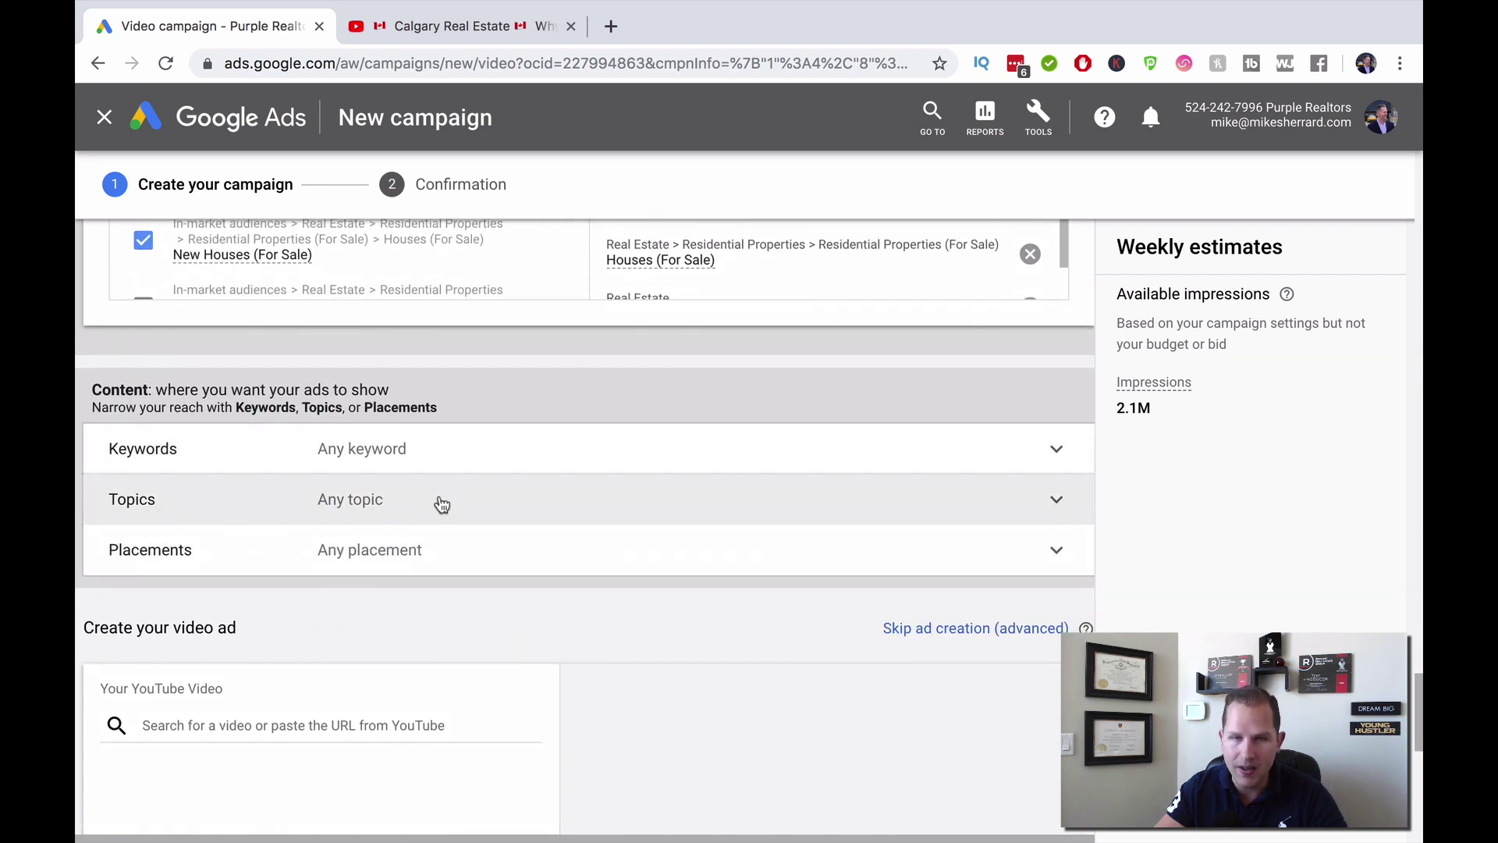
{"action": "left_click", "coordinate": [355, 449]}
{"action": "scroll", "coordinate": [357, 452], "scroll_direction": "down", "scroll_amount": 3}
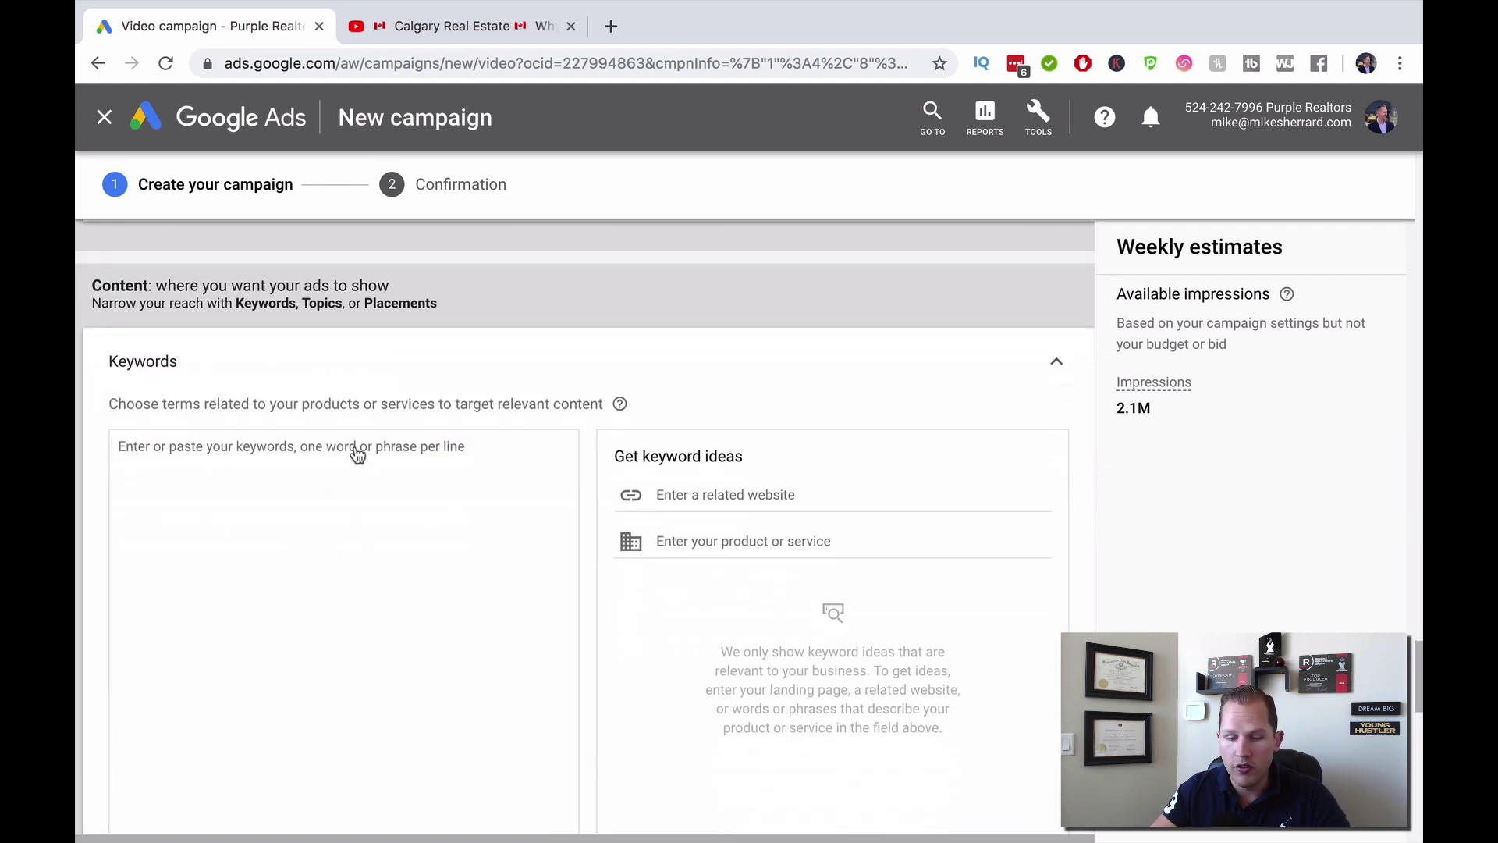
{"action": "scroll", "coordinate": [310, 463], "scroll_direction": "down", "scroll_amount": 5}
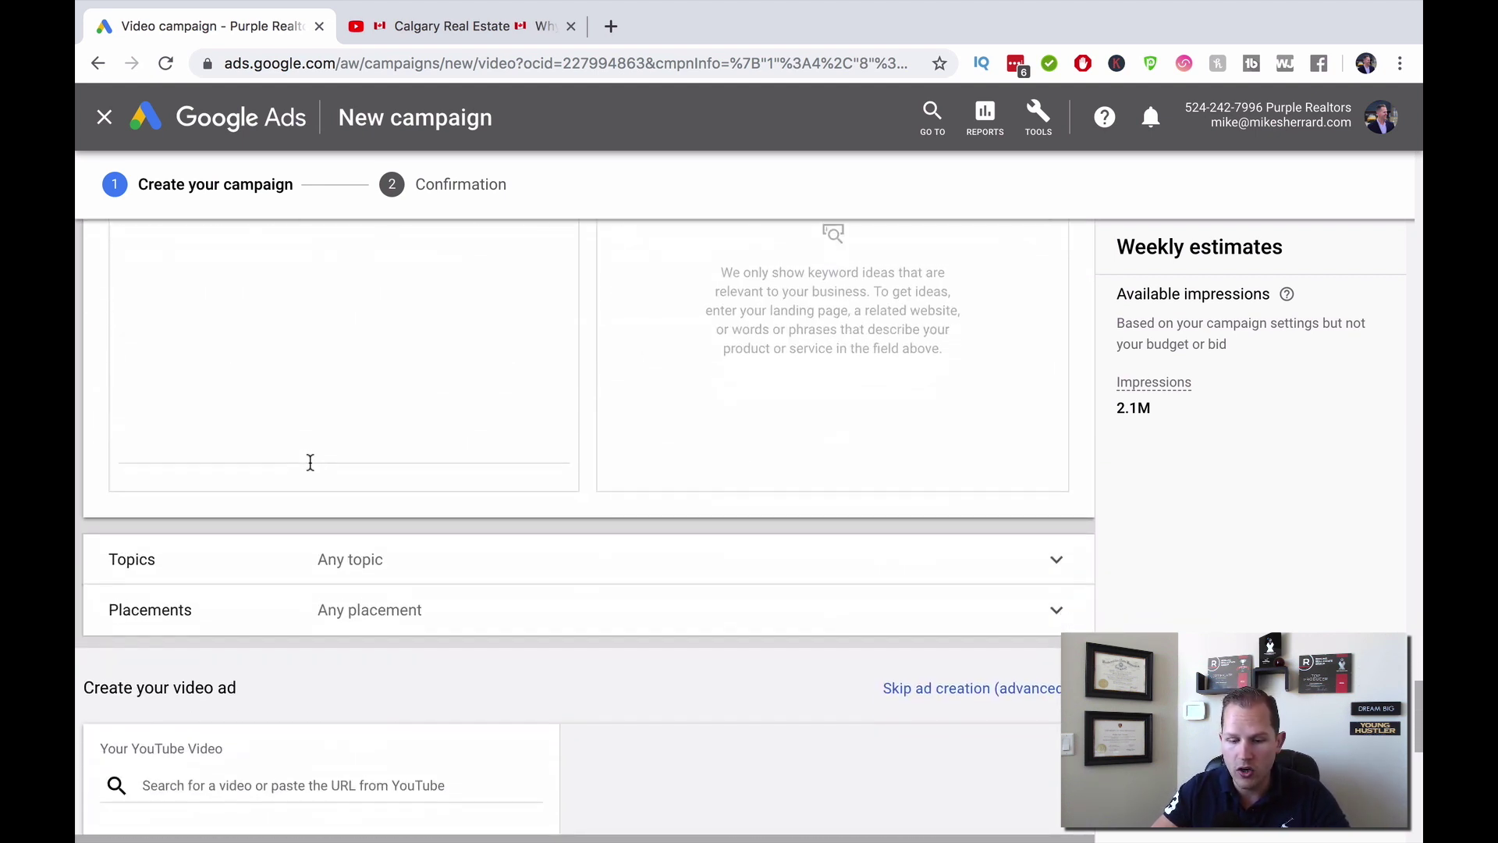
{"action": "scroll", "coordinate": [390, 406], "scroll_direction": "down", "scroll_amount": 1}
{"action": "left_click", "coordinate": [374, 475]}
{"action": "scroll", "coordinate": [372, 475], "scroll_direction": "down", "scroll_amount": 2}
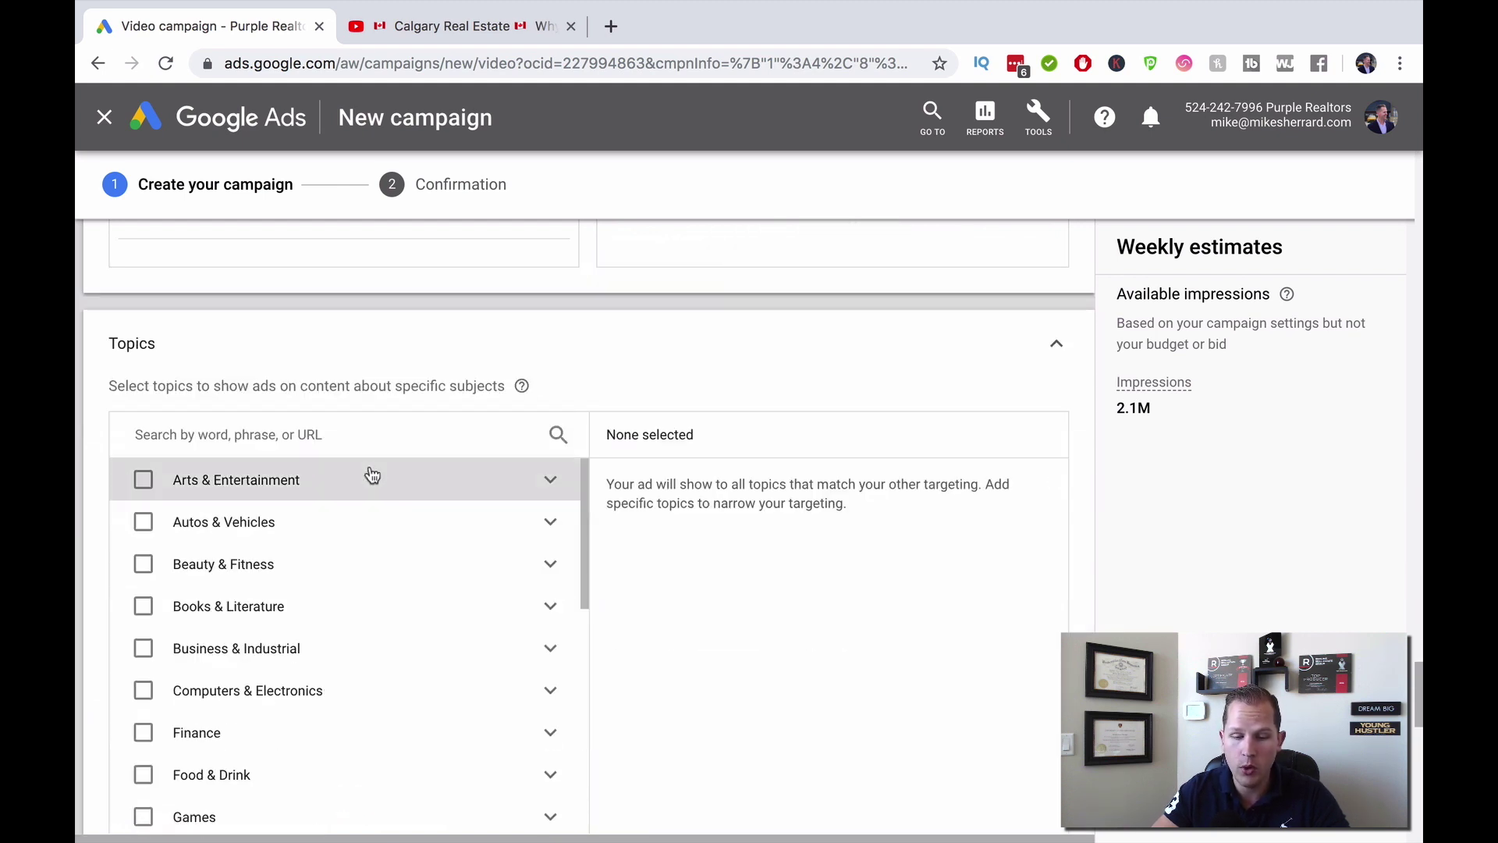
{"action": "scroll", "coordinate": [324, 702], "scroll_direction": "down", "scroll_amount": 1}
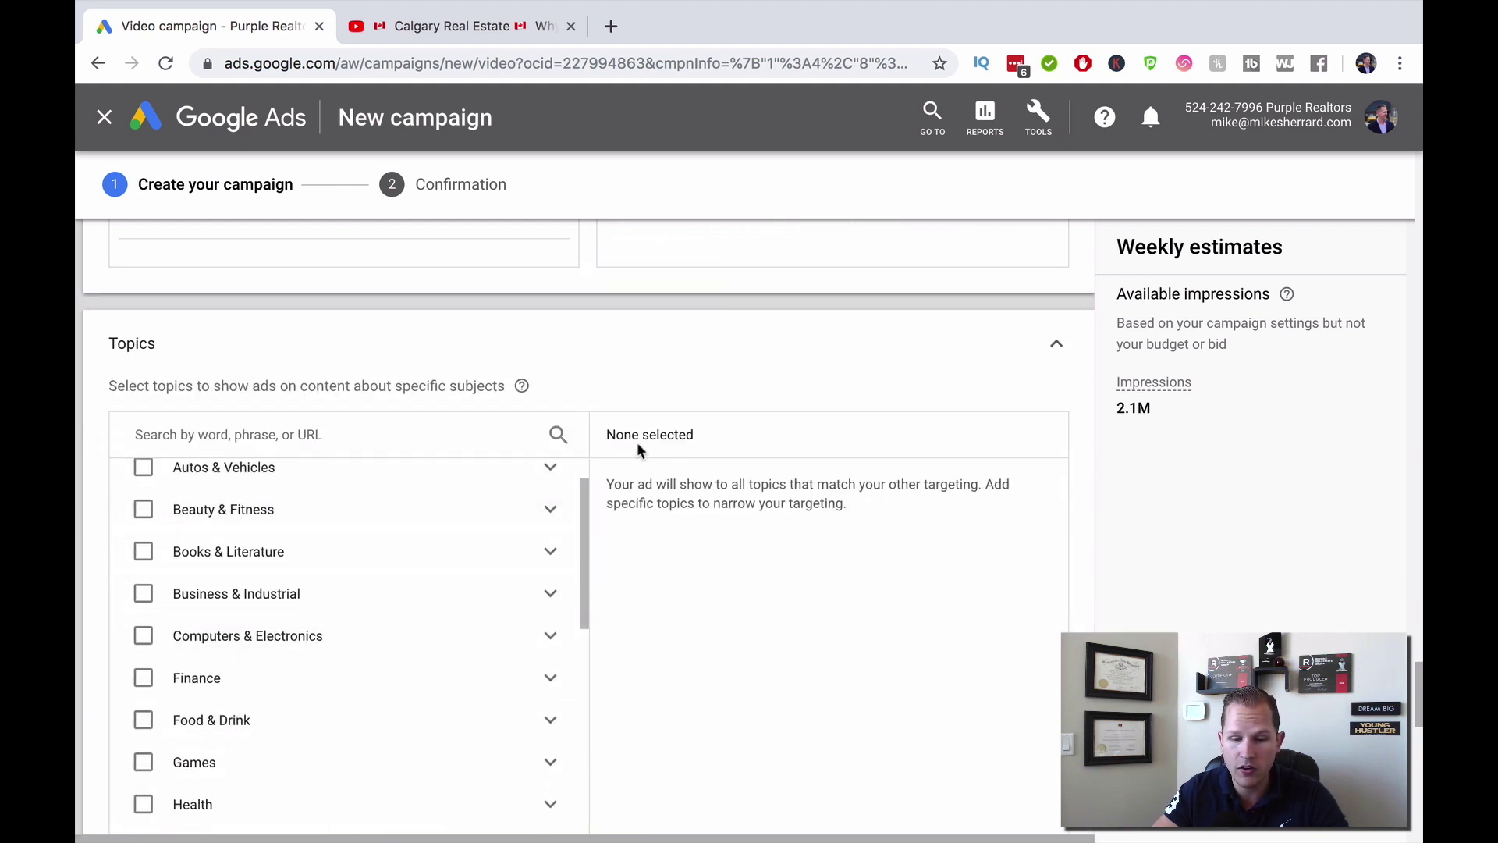
{"action": "scroll", "coordinate": [637, 442], "scroll_direction": "down", "scroll_amount": 5}
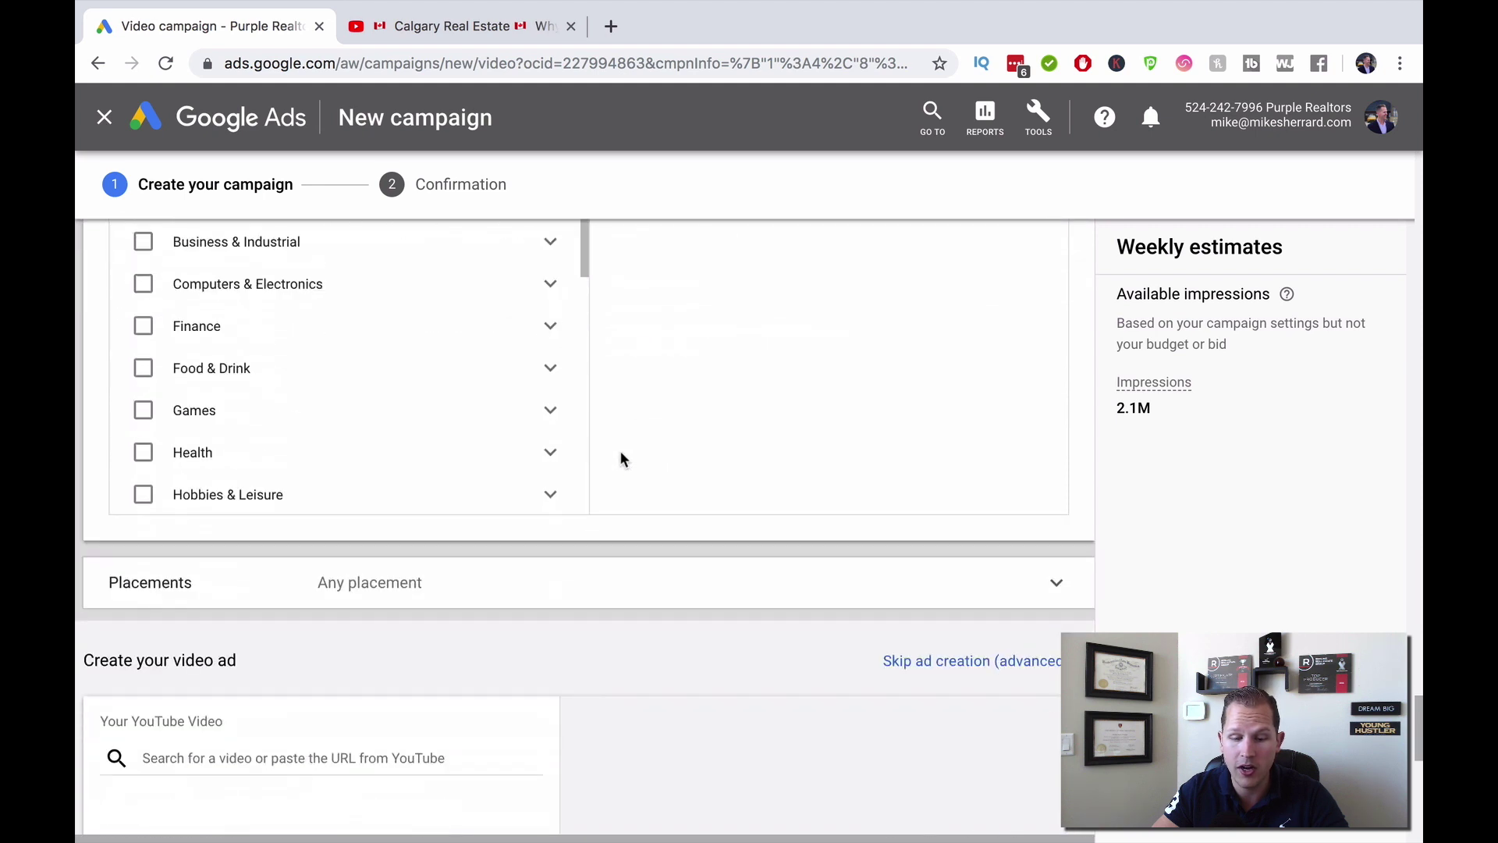
{"action": "left_click", "coordinate": [395, 584]}
{"action": "scroll", "coordinate": [312, 626], "scroll_direction": "down", "scroll_amount": 2}
{"action": "scroll", "coordinate": [236, 583], "scroll_direction": "up", "scroll_amount": 1}
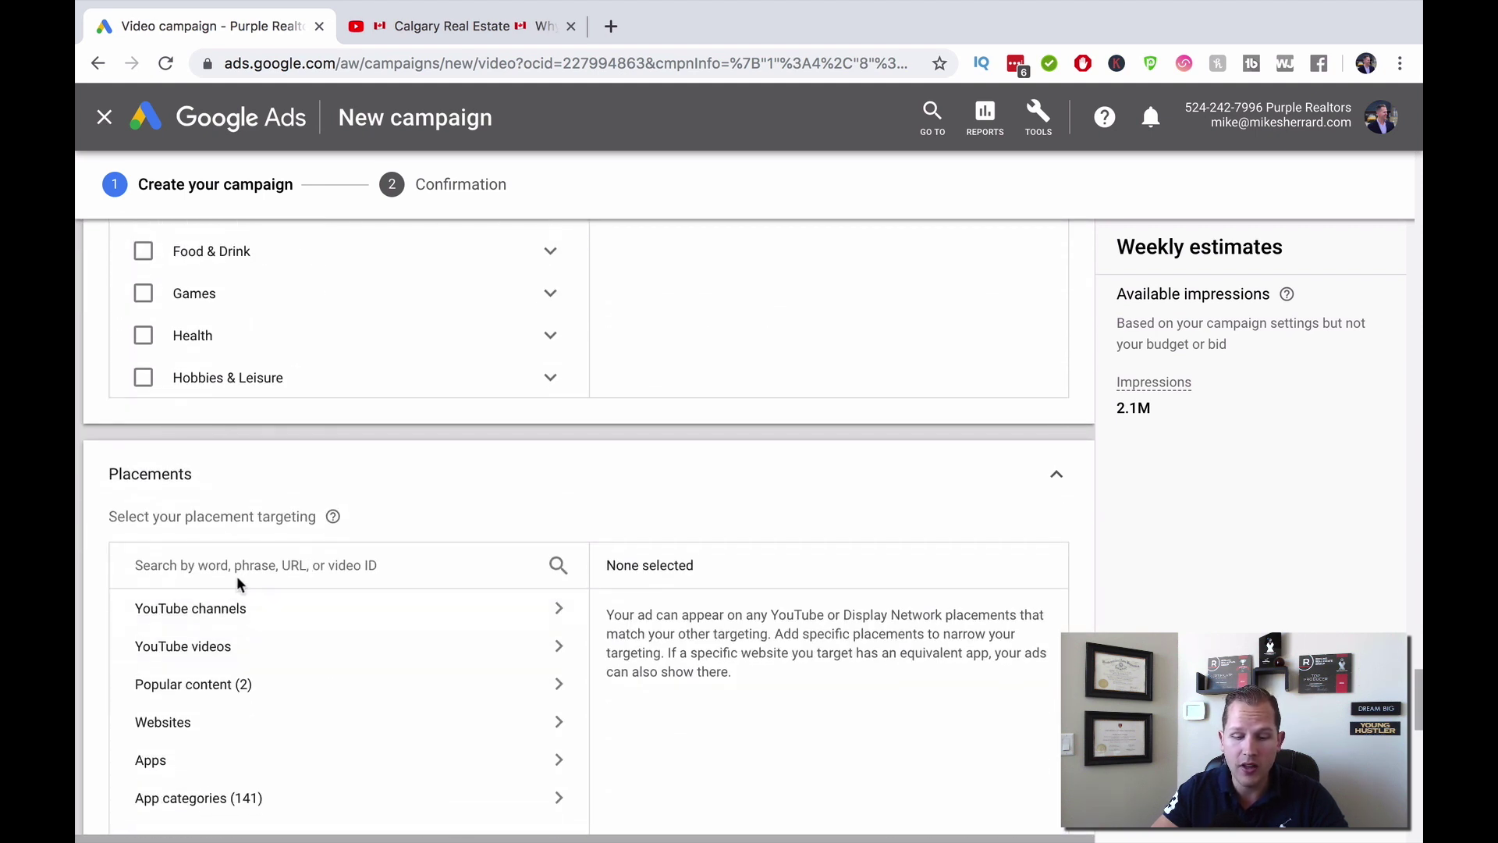
- Review the selected real estate audiences and the unrestricted content targeting, ending at the video ad creation section
{"action": "scroll", "coordinate": [354, 550], "scroll_direction": "up", "scroll_amount": 15}
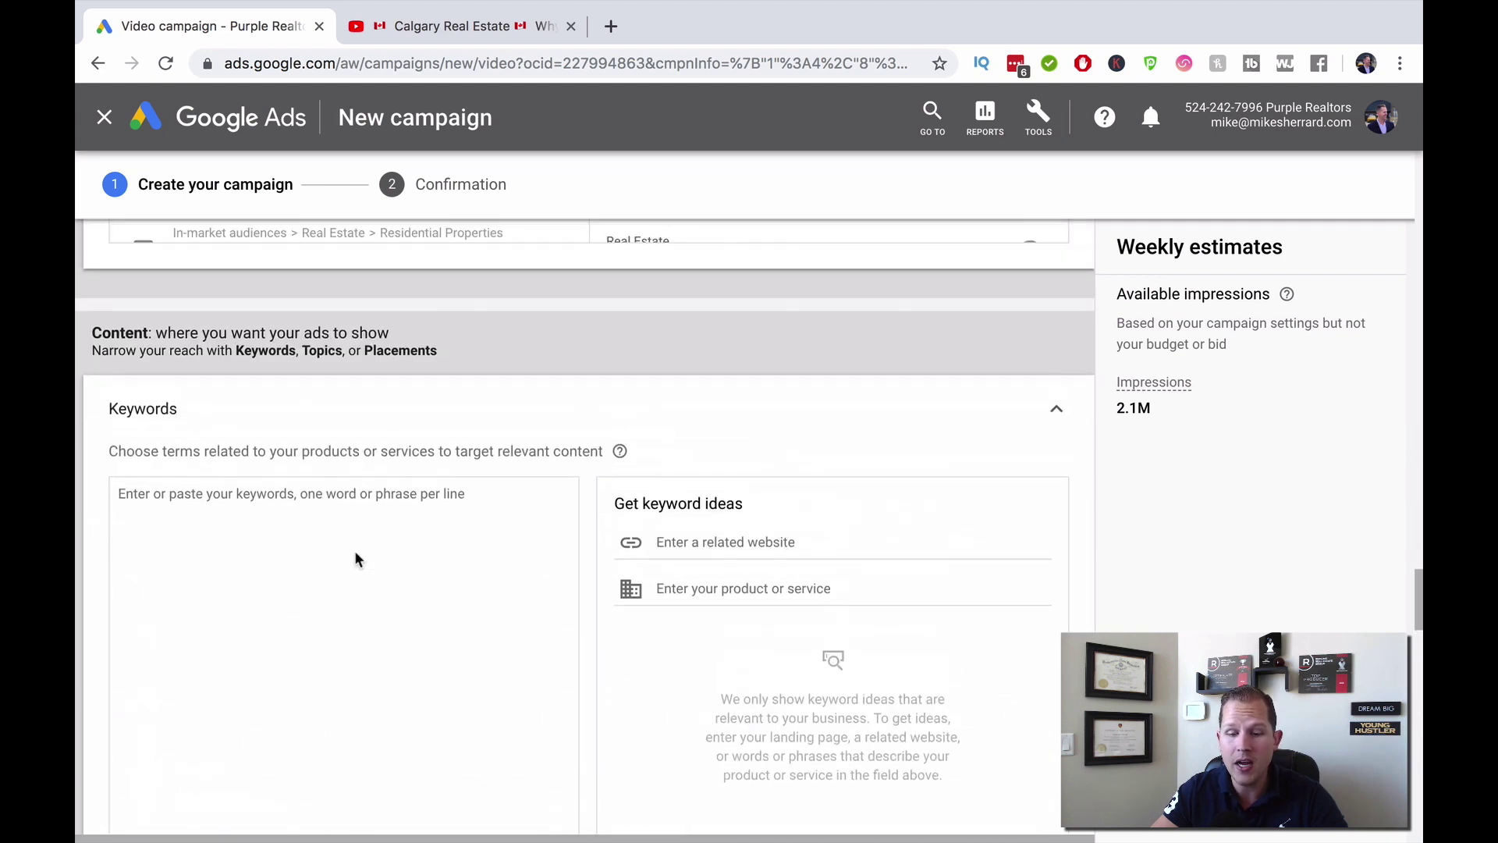
{"action": "scroll", "coordinate": [355, 556], "scroll_direction": "up", "scroll_amount": 10}
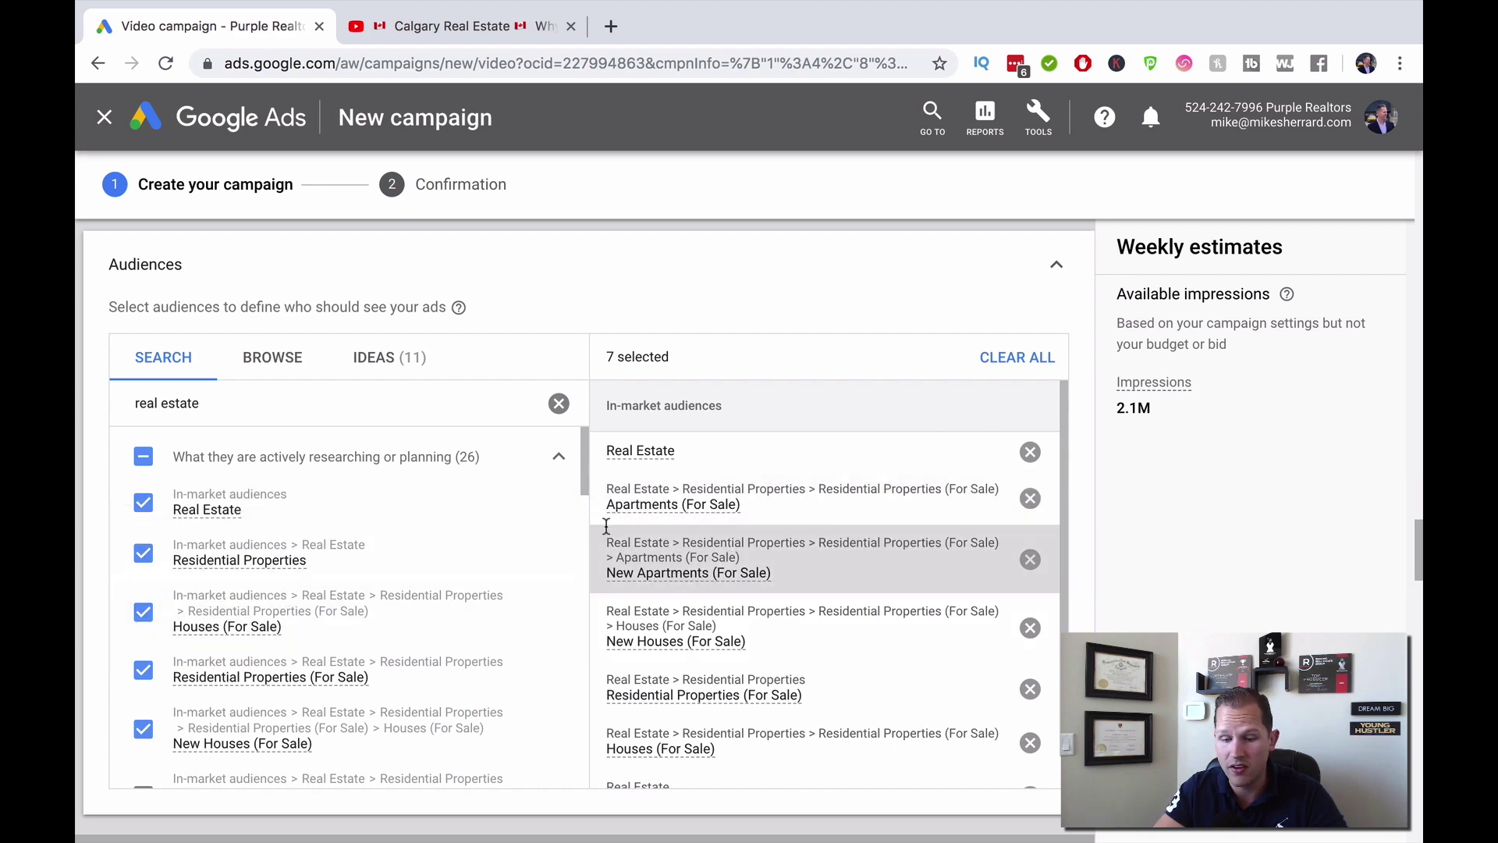
{"action": "scroll", "coordinate": [515, 461], "scroll_direction": "down", "scroll_amount": 5}
{"action": "scroll", "coordinate": [1225, 527], "scroll_direction": "down", "scroll_amount": 7}
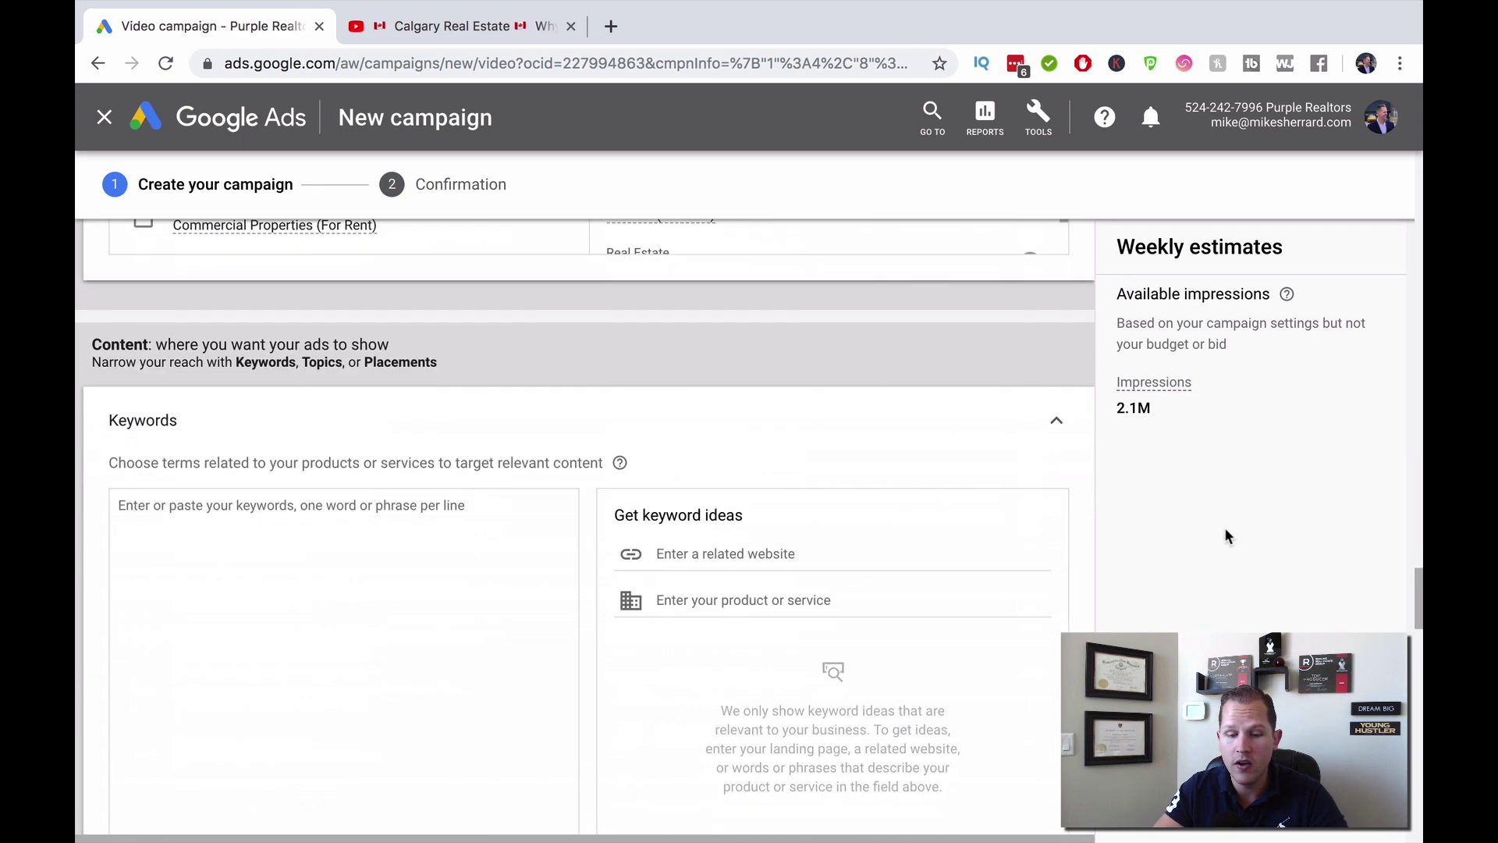
{"action": "scroll", "coordinate": [1226, 536], "scroll_direction": "down", "scroll_amount": 7}
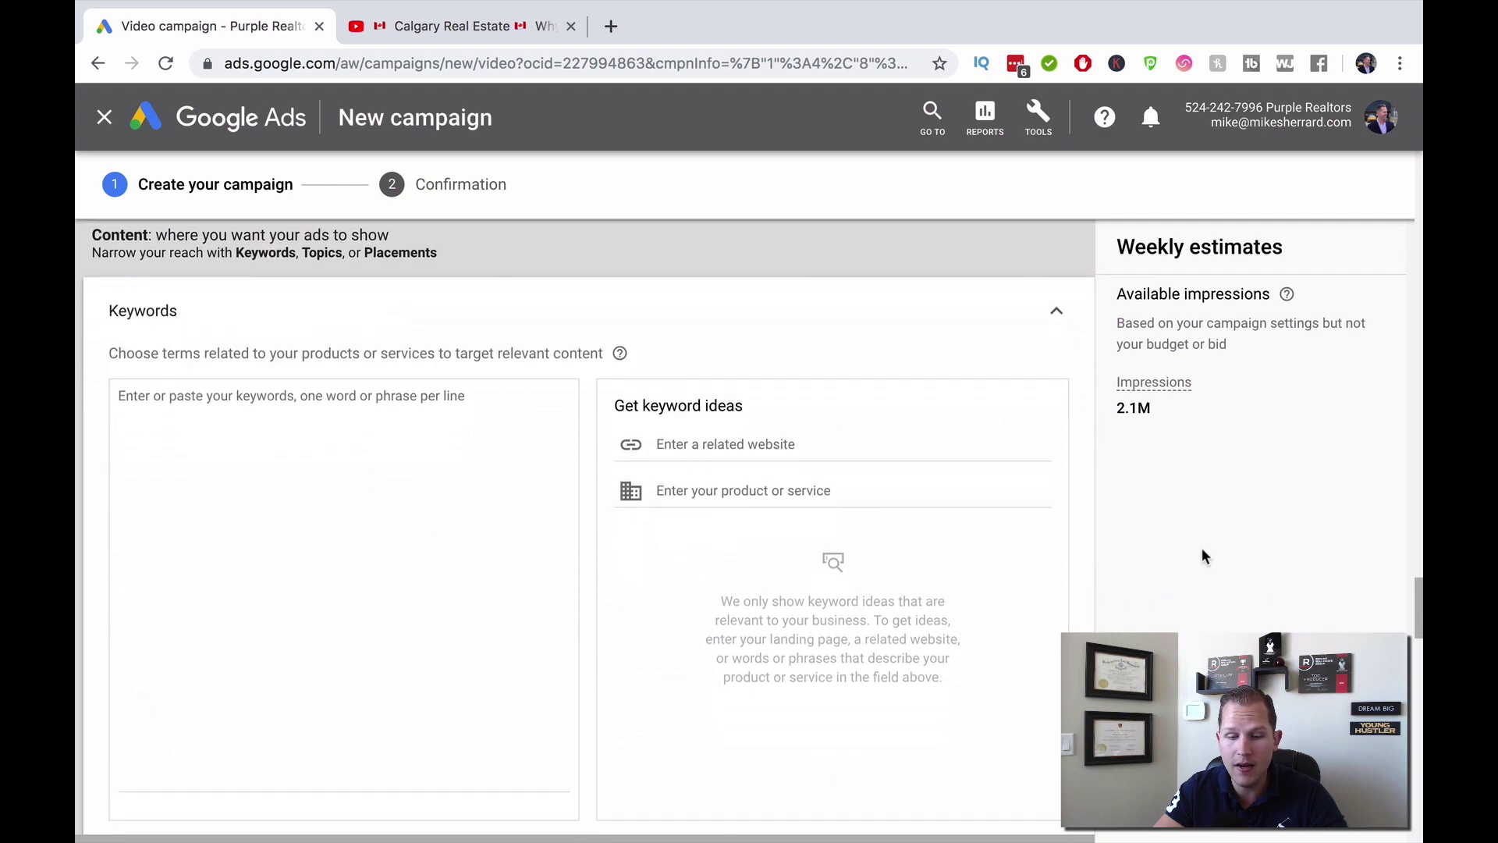
{"action": "scroll", "coordinate": [1203, 554], "scroll_direction": "down", "scroll_amount": 8}
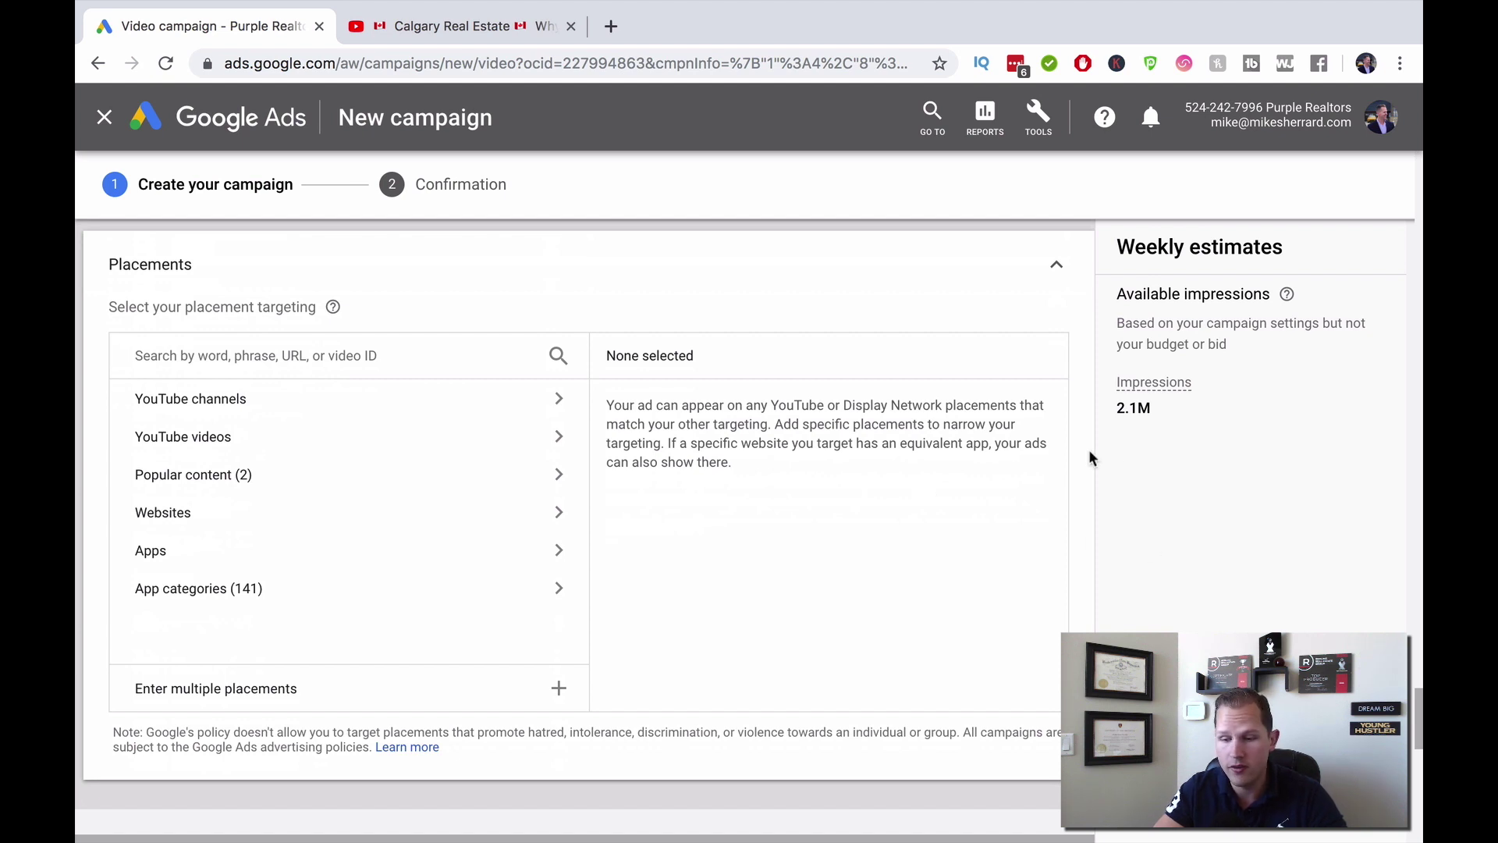
{"action": "scroll", "coordinate": [1112, 459], "scroll_direction": "down", "scroll_amount": 5}
{"action": "scroll", "coordinate": [1112, 453], "scroll_direction": "down", "scroll_amount": 3}
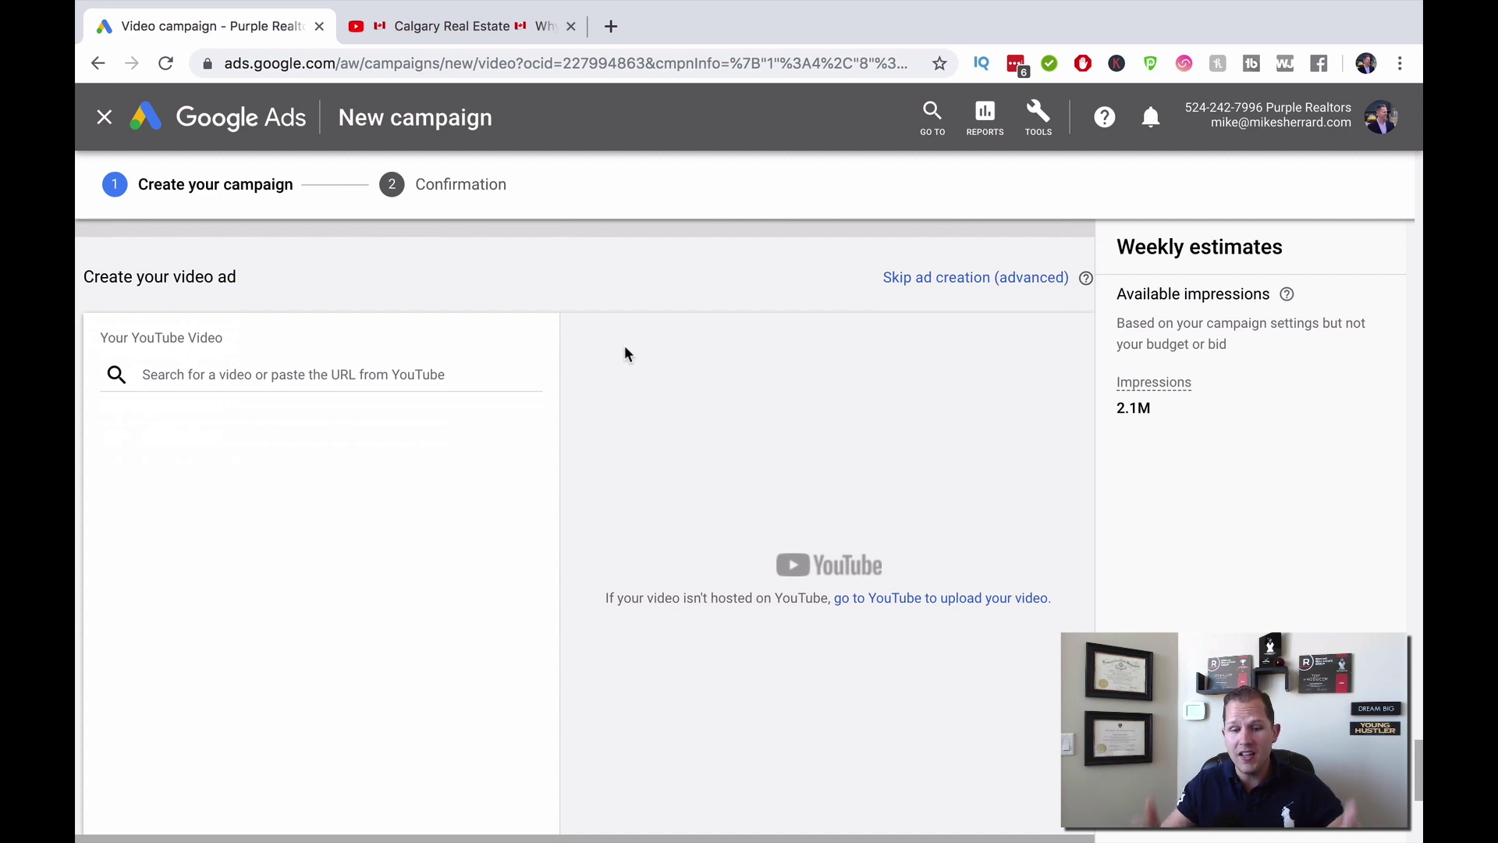
- Copy the web address of the "Calgary Real Estate Why Most Homes Are NOT Selling in 2019" YouTube video and use it as the ad video
{"action": "left_click", "coordinate": [484, 25]}
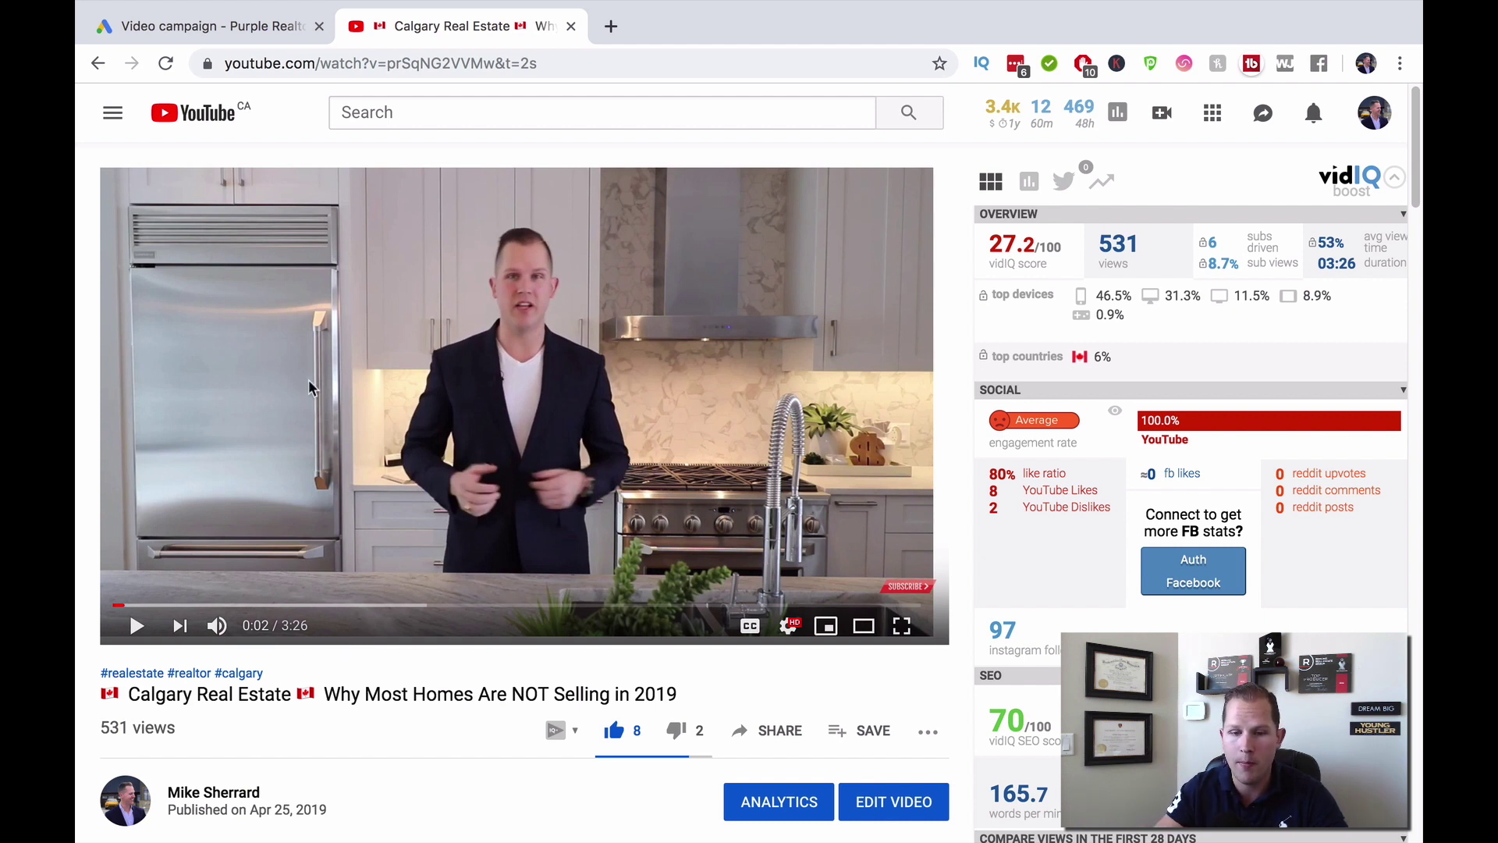
{"action": "left_click", "coordinate": [368, 65]}
{"action": "key", "text": "ctrl+c"}
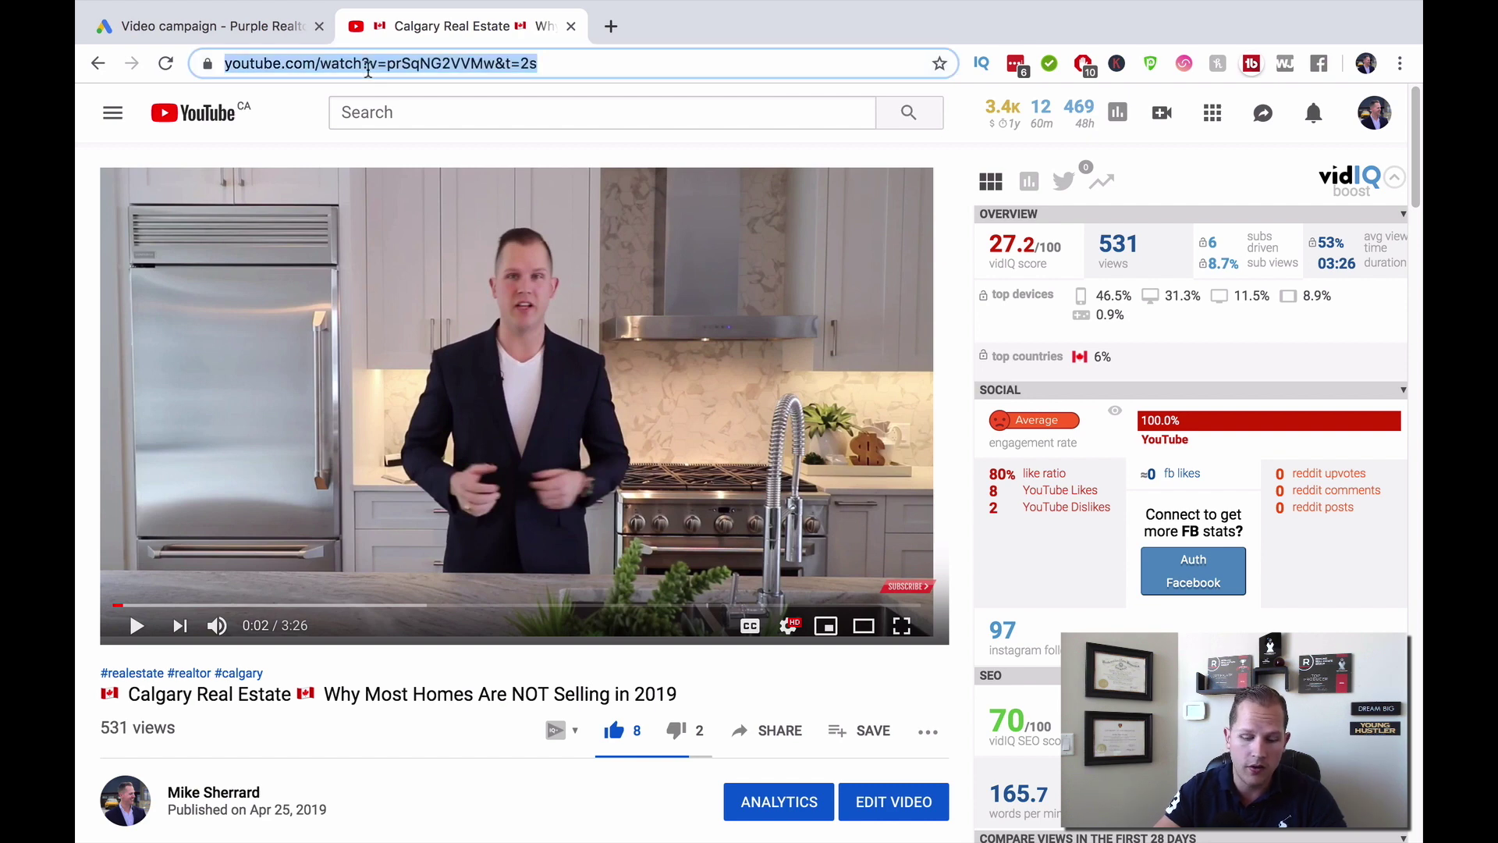
{"action": "left_click", "coordinate": [219, 26]}
{"action": "left_click", "coordinate": [236, 381]}
{"action": "key", "text": "ctrl+v"}
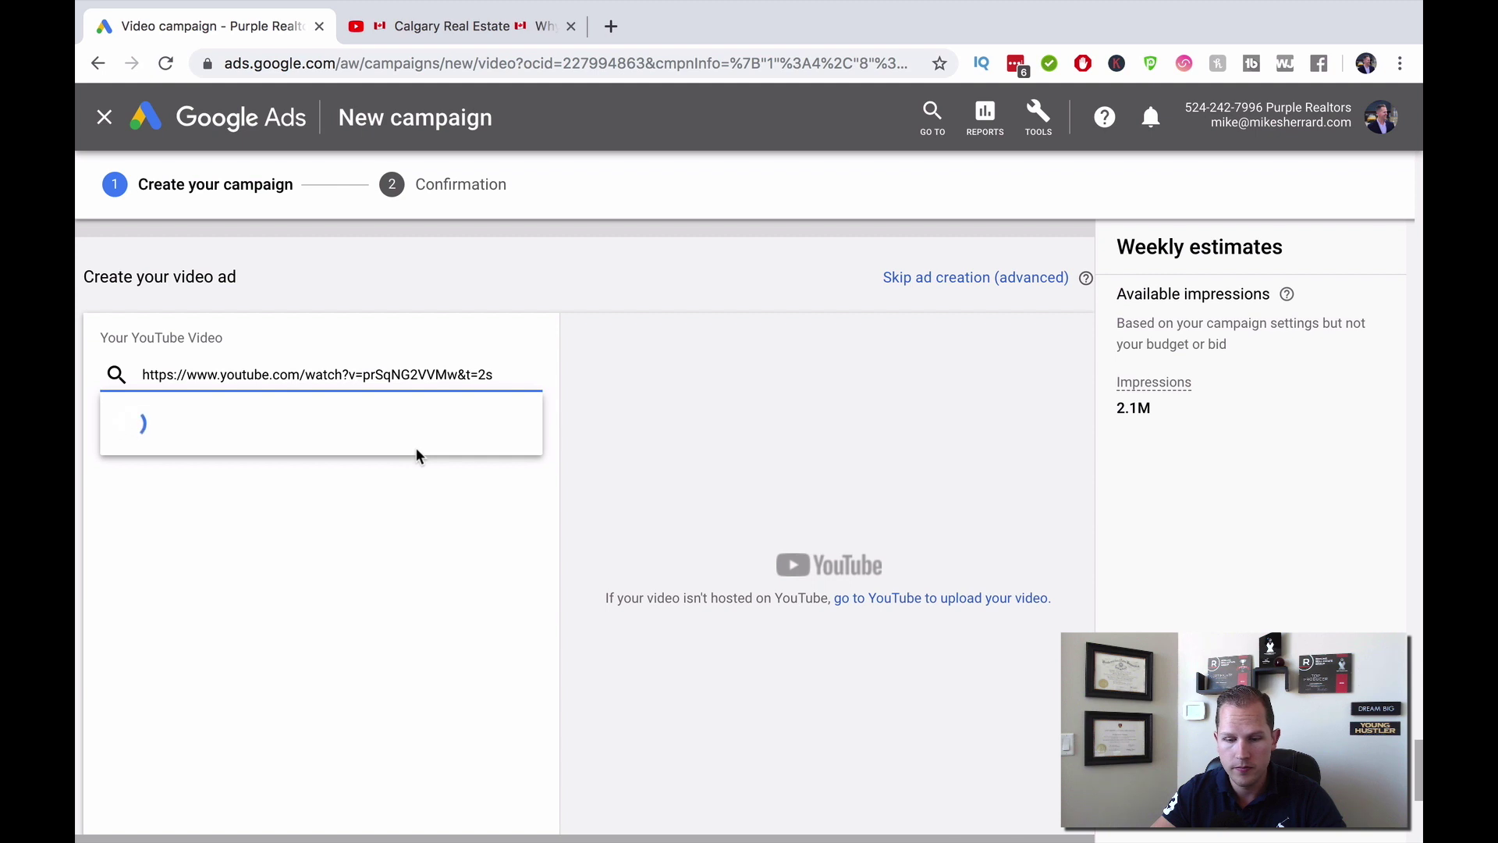
{"action": "scroll", "coordinate": [518, 462], "scroll_direction": "down", "scroll_amount": 1}
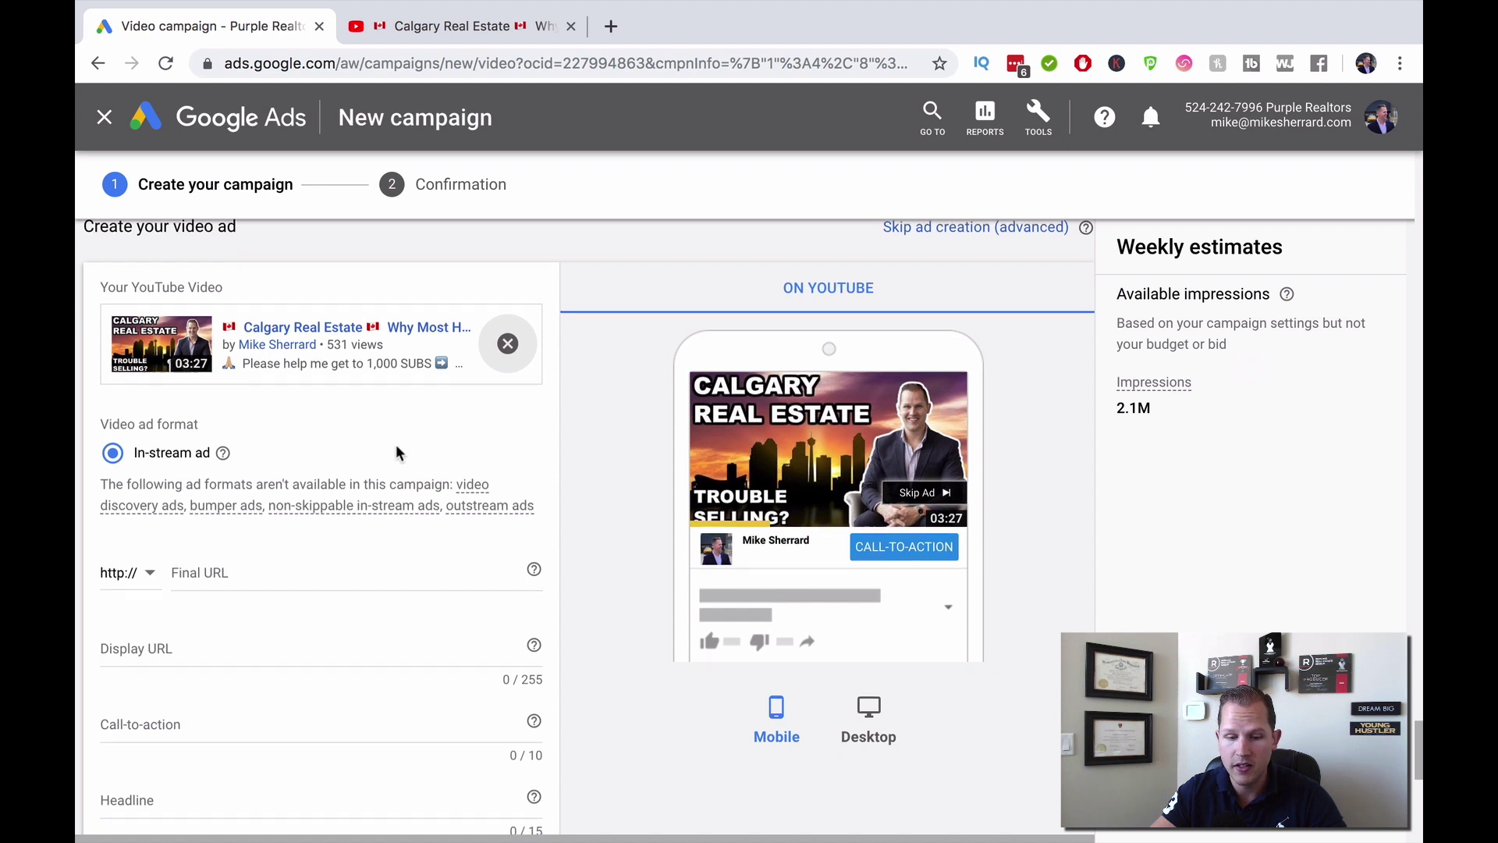
{"action": "scroll", "coordinate": [396, 443], "scroll_direction": "down", "scroll_amount": 2}
{"action": "left_click", "coordinate": [115, 370]}
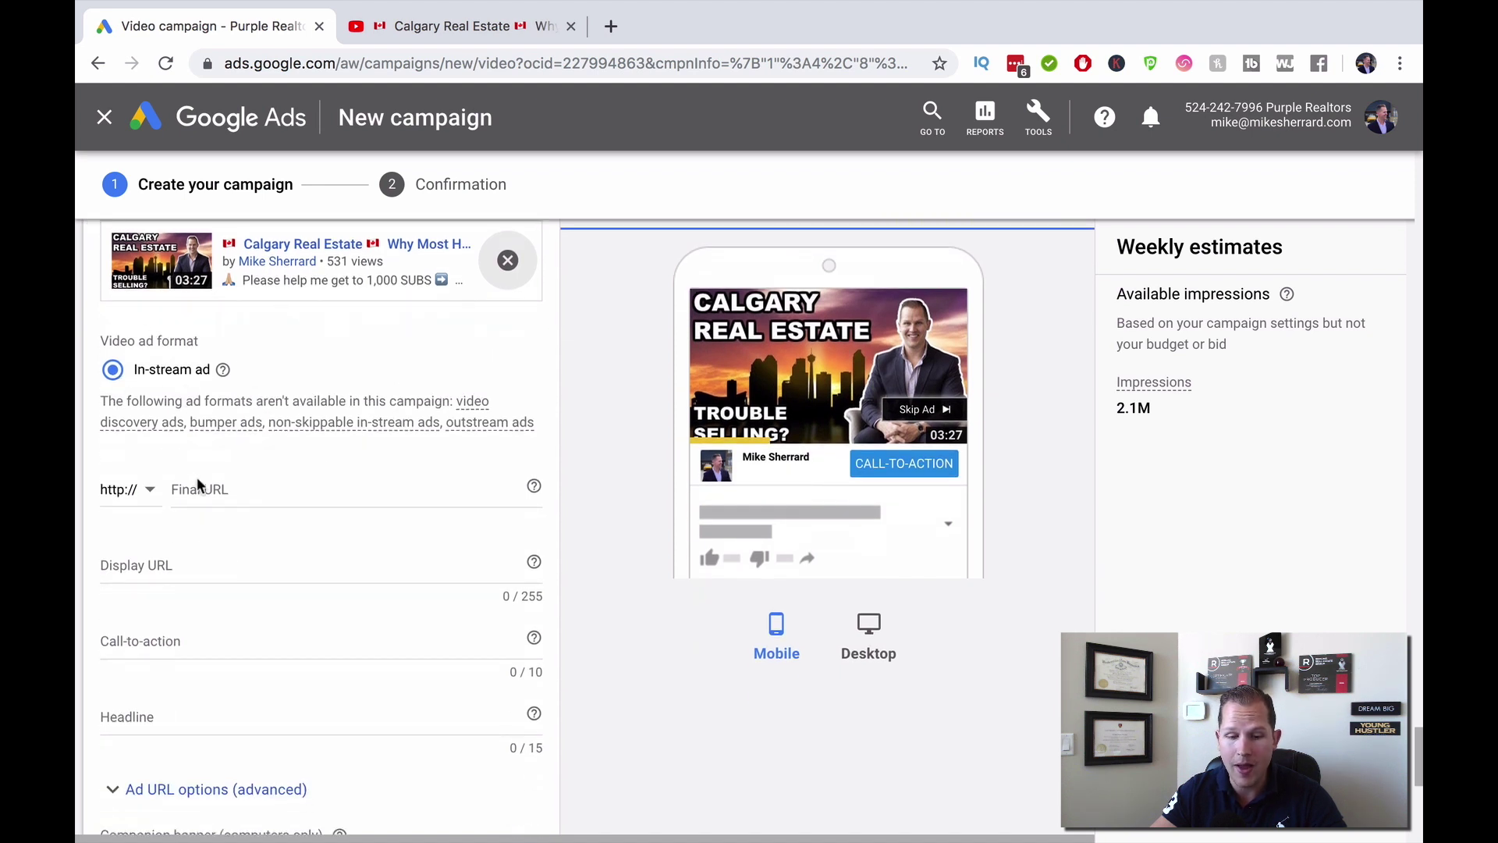
{"action": "left_click", "coordinate": [199, 487]}
{"action": "key", "text": "ctrl+v"}
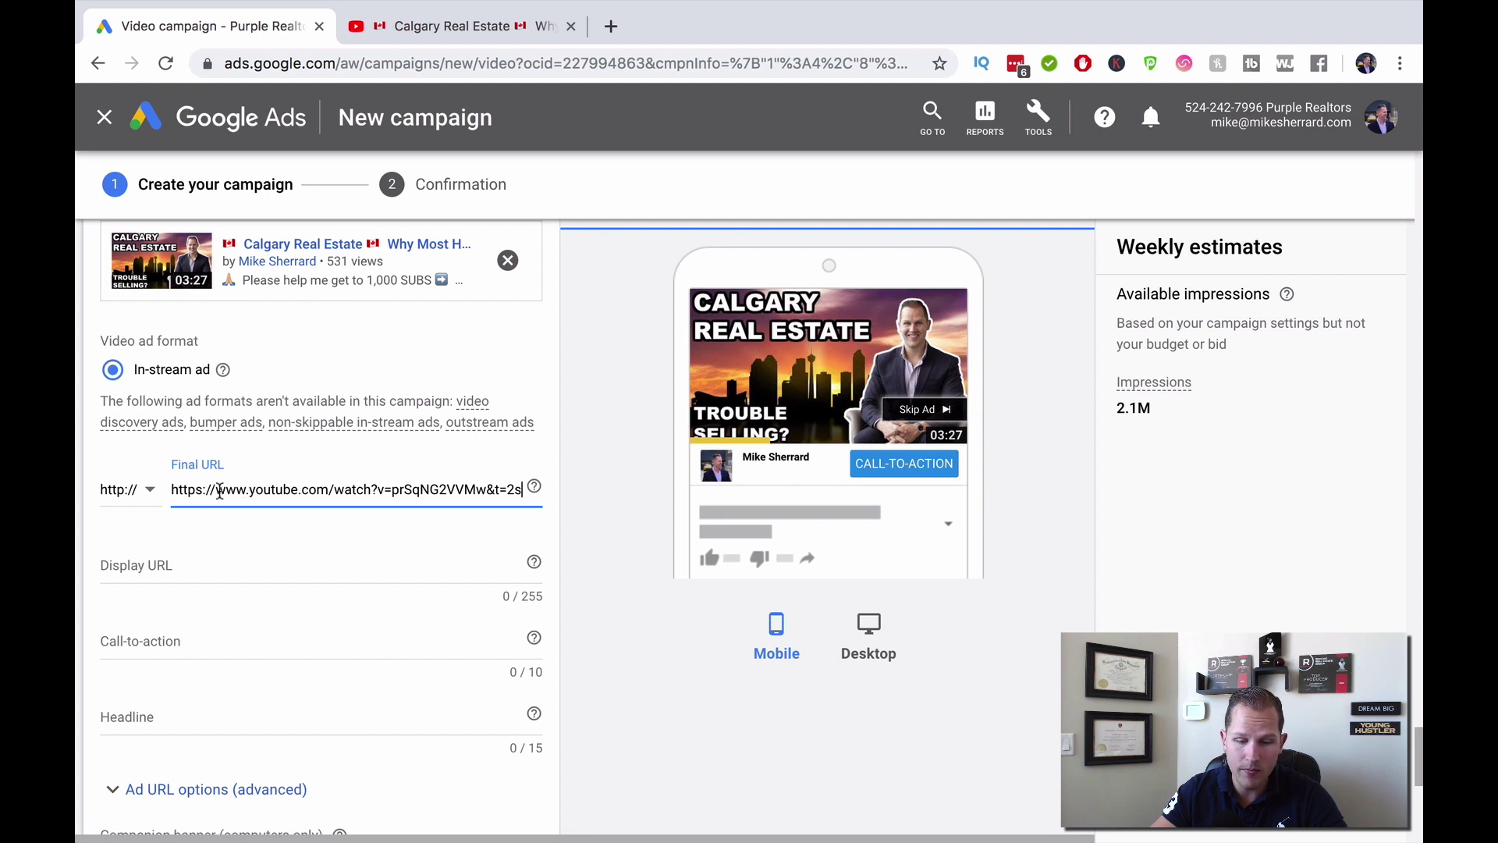
{"action": "left_click_drag", "start_coordinate": [216, 490], "coordinate": [148, 490]}
{"action": "key", "text": "BackSpace"}
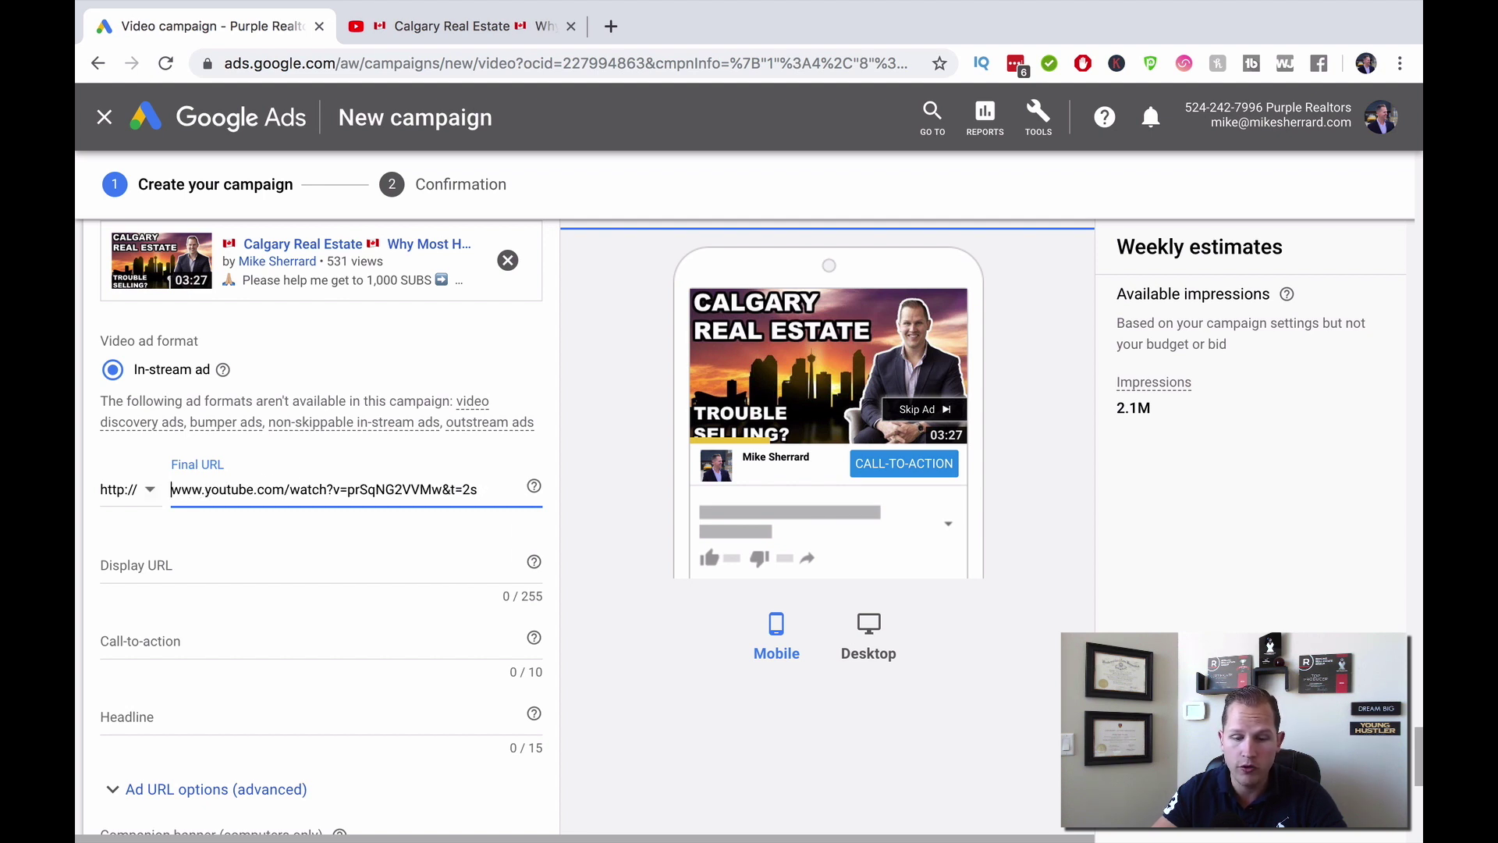
{"action": "left_click", "coordinate": [217, 537]}
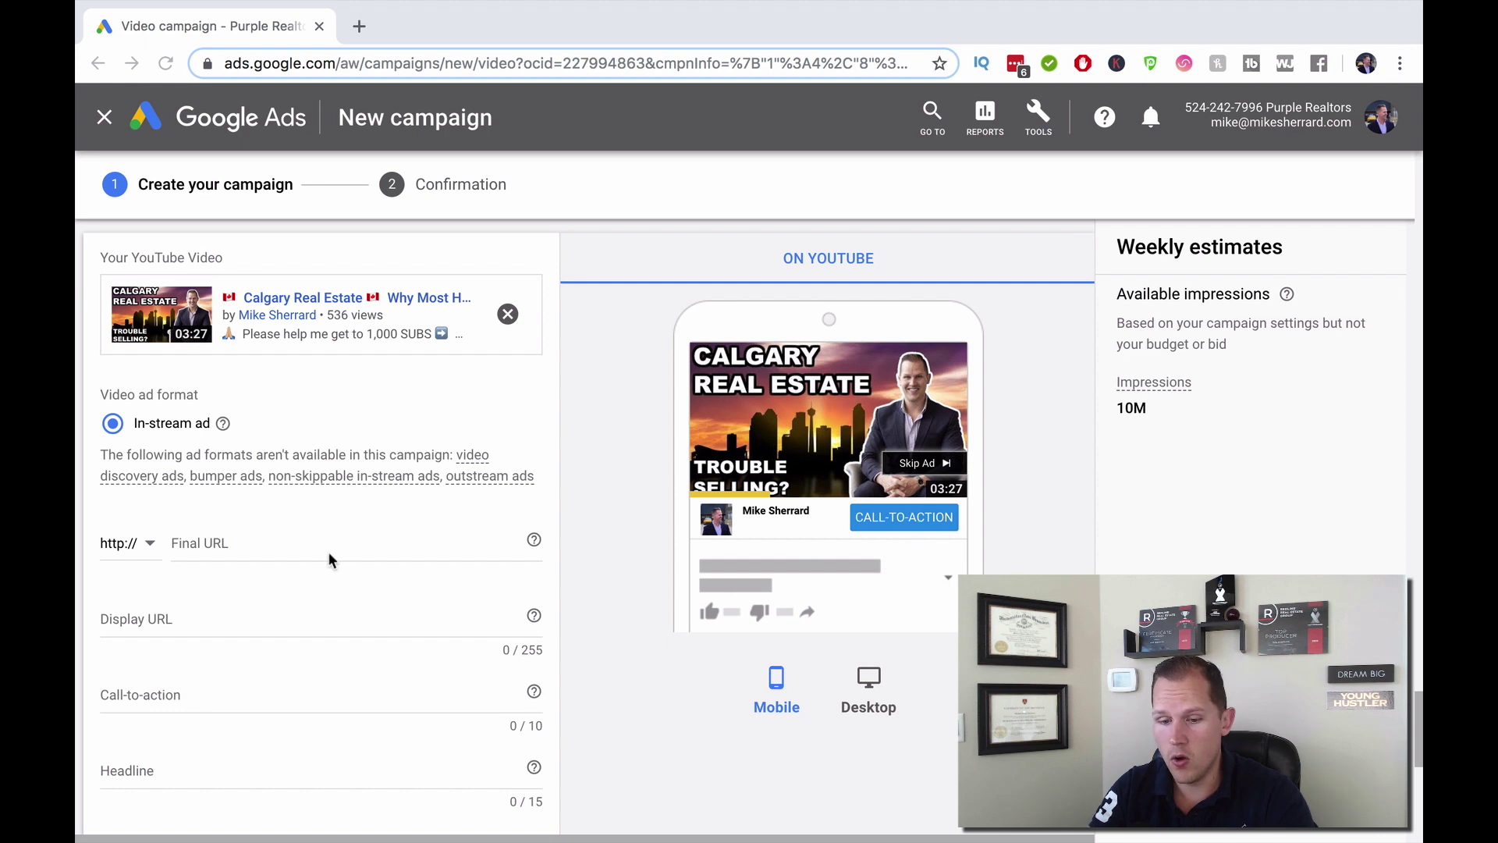
- Check why non-skippable in-stream ads are unavailable, and enter the realtor's own website address as the Final URL
{"action": "left_click", "coordinate": [223, 544]}
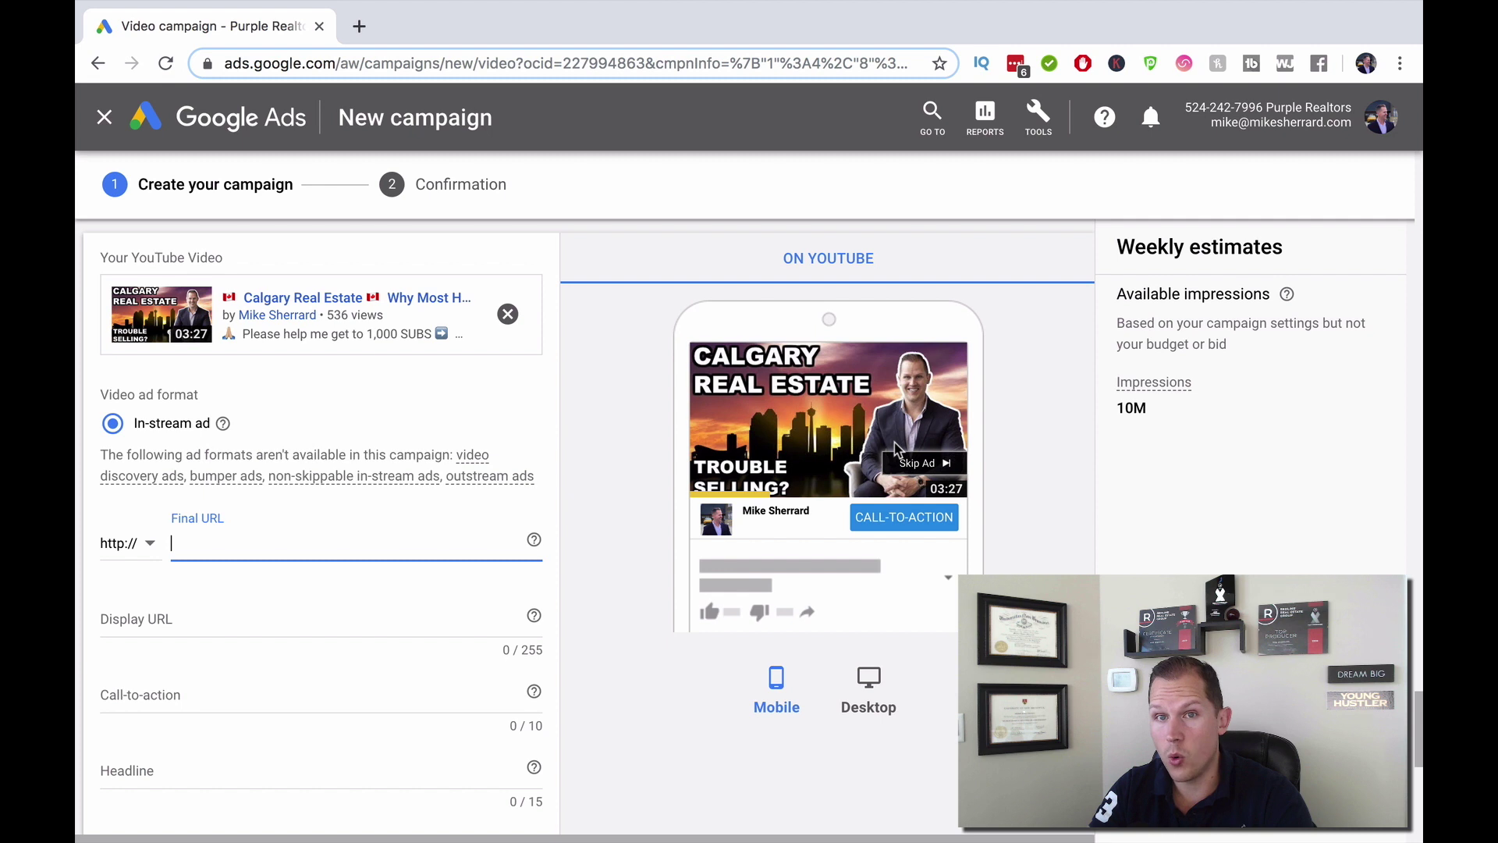
{"action": "left_click", "coordinate": [324, 478]}
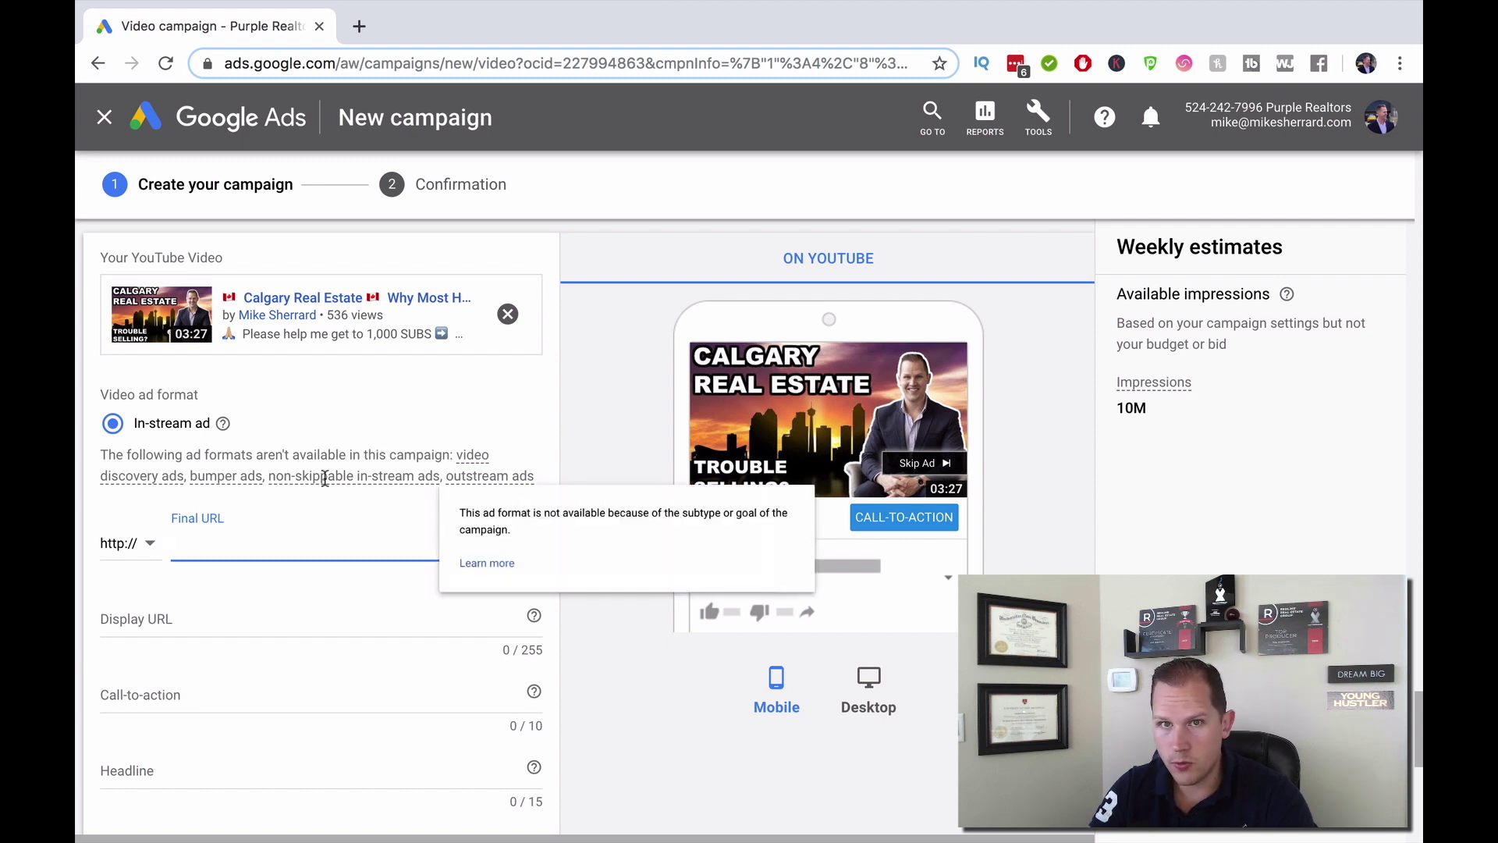
{"action": "left_click", "coordinate": [291, 543]}
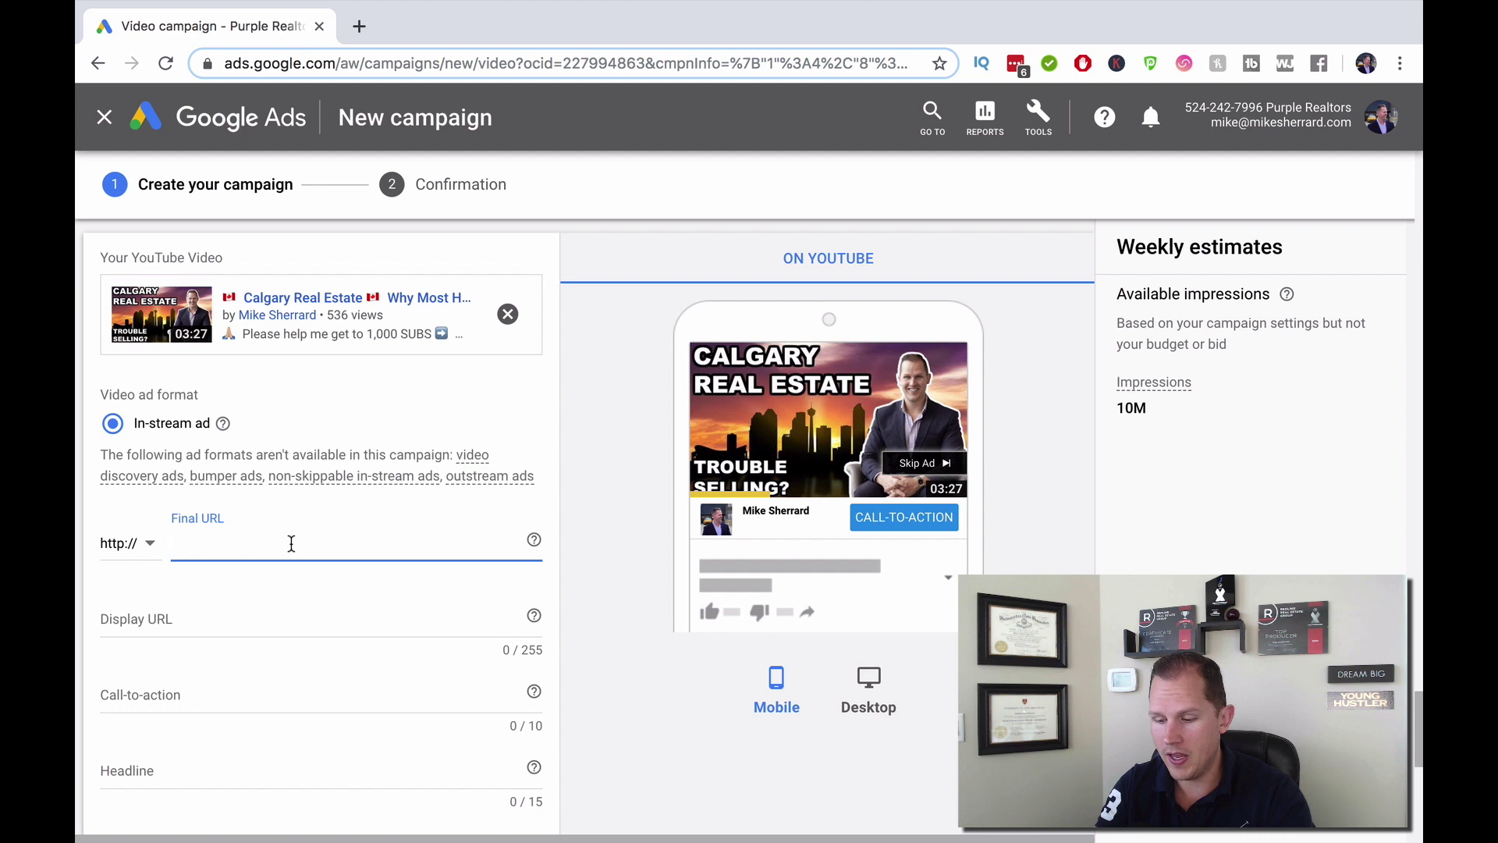
{"action": "type", "text": "www.mike"}
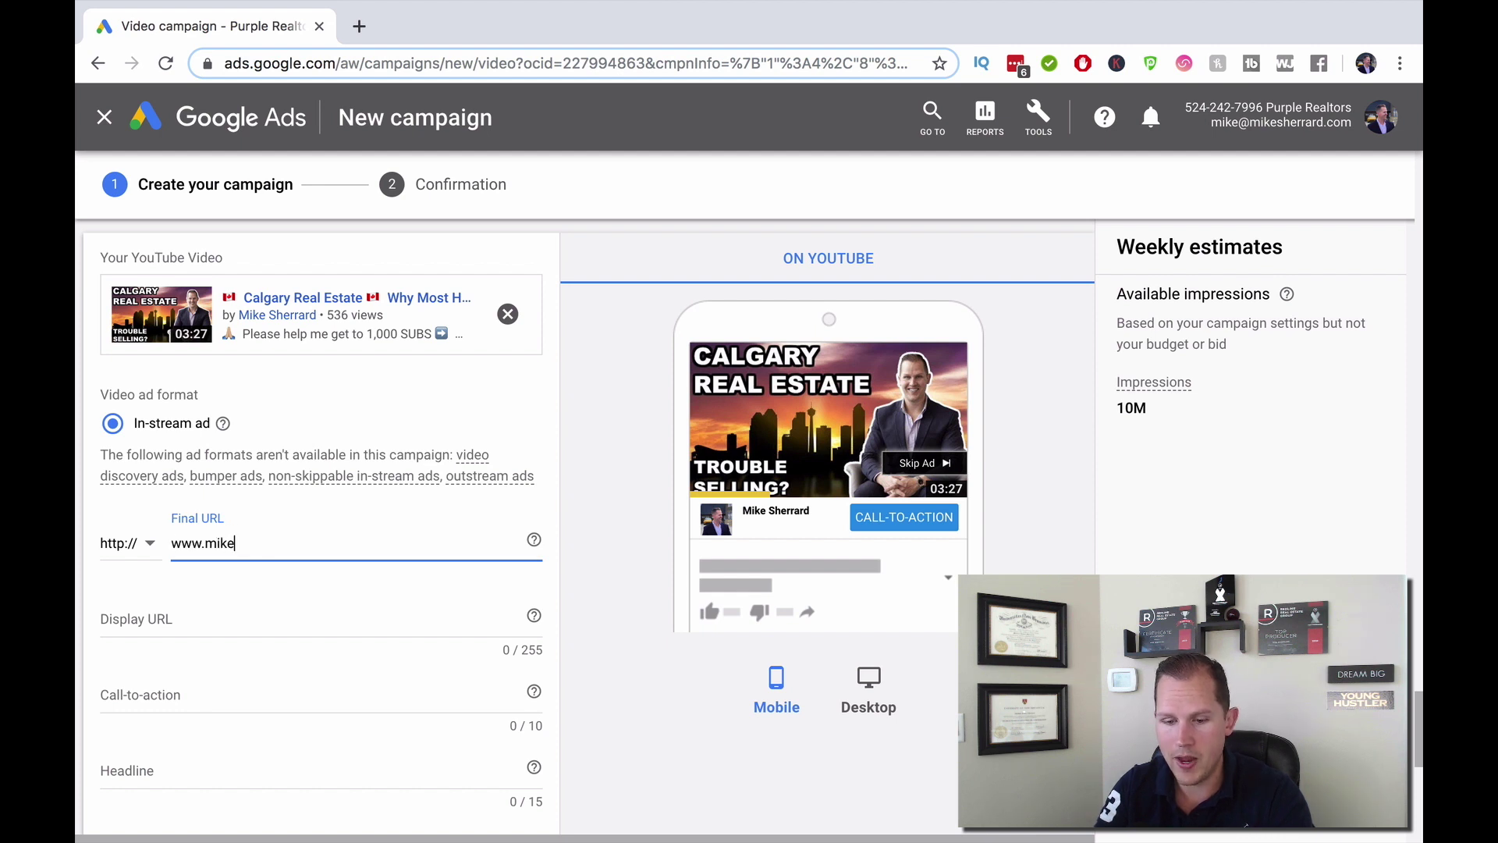
{"action": "type", "text": "sherrard.com"}
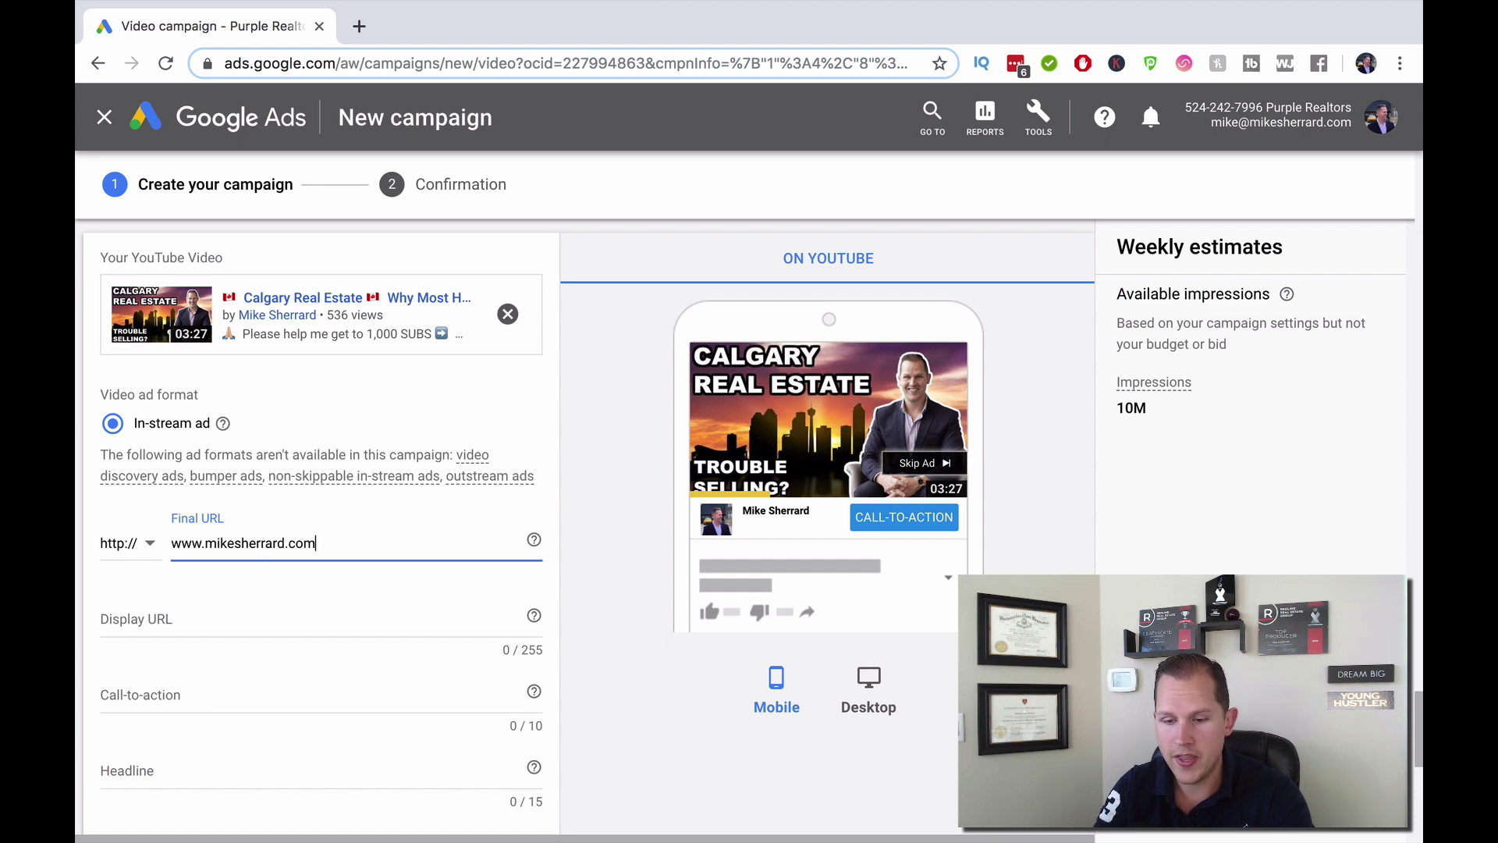
{"action": "left_click", "coordinate": [238, 579]}
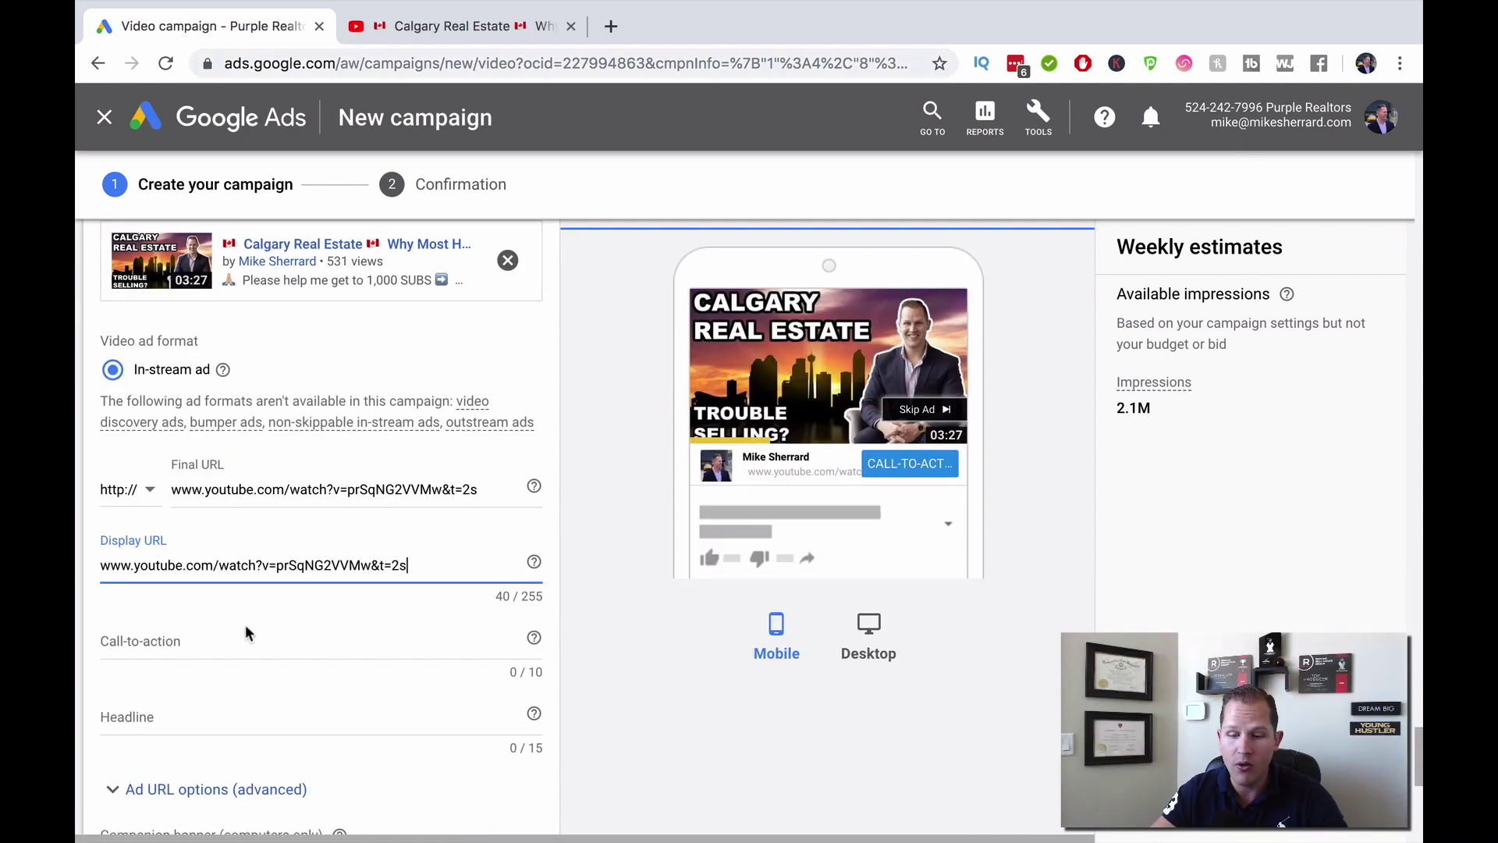
{"action": "scroll", "coordinate": [129, 534], "scroll_direction": "down", "scroll_amount": 1}
{"action": "left_click", "coordinate": [184, 553]}
{"action": "type", "text": "Learn more"}
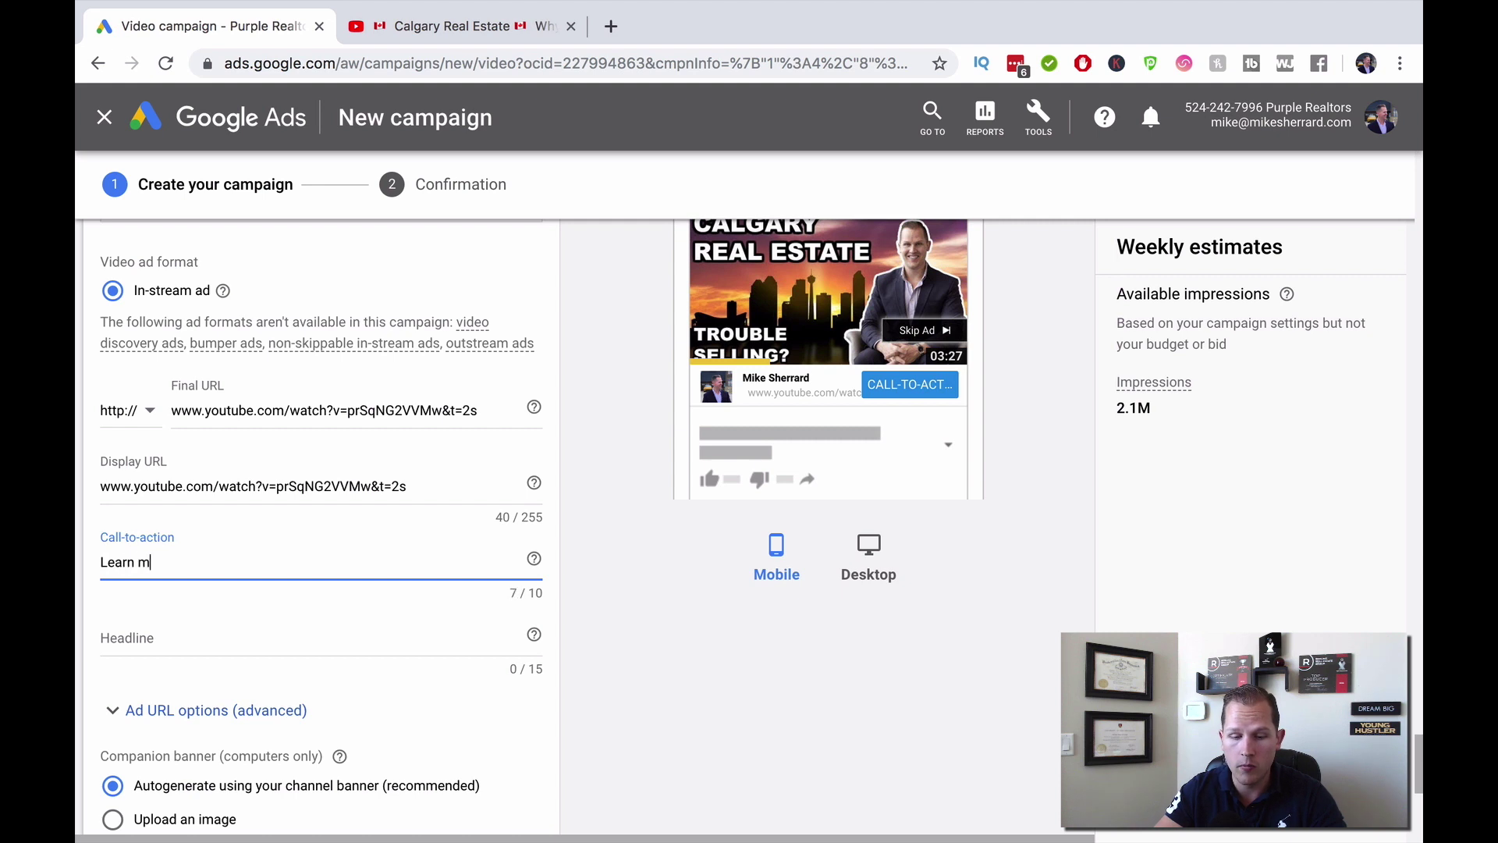
{"action": "key", "text": "BackSpace"}
{"action": "key", "text": "BackSpace"}
{"action": "key", "text": "BackSpace"}
{"action": "key", "text": "BackSpace"}
{"action": "type", "text": "More"}
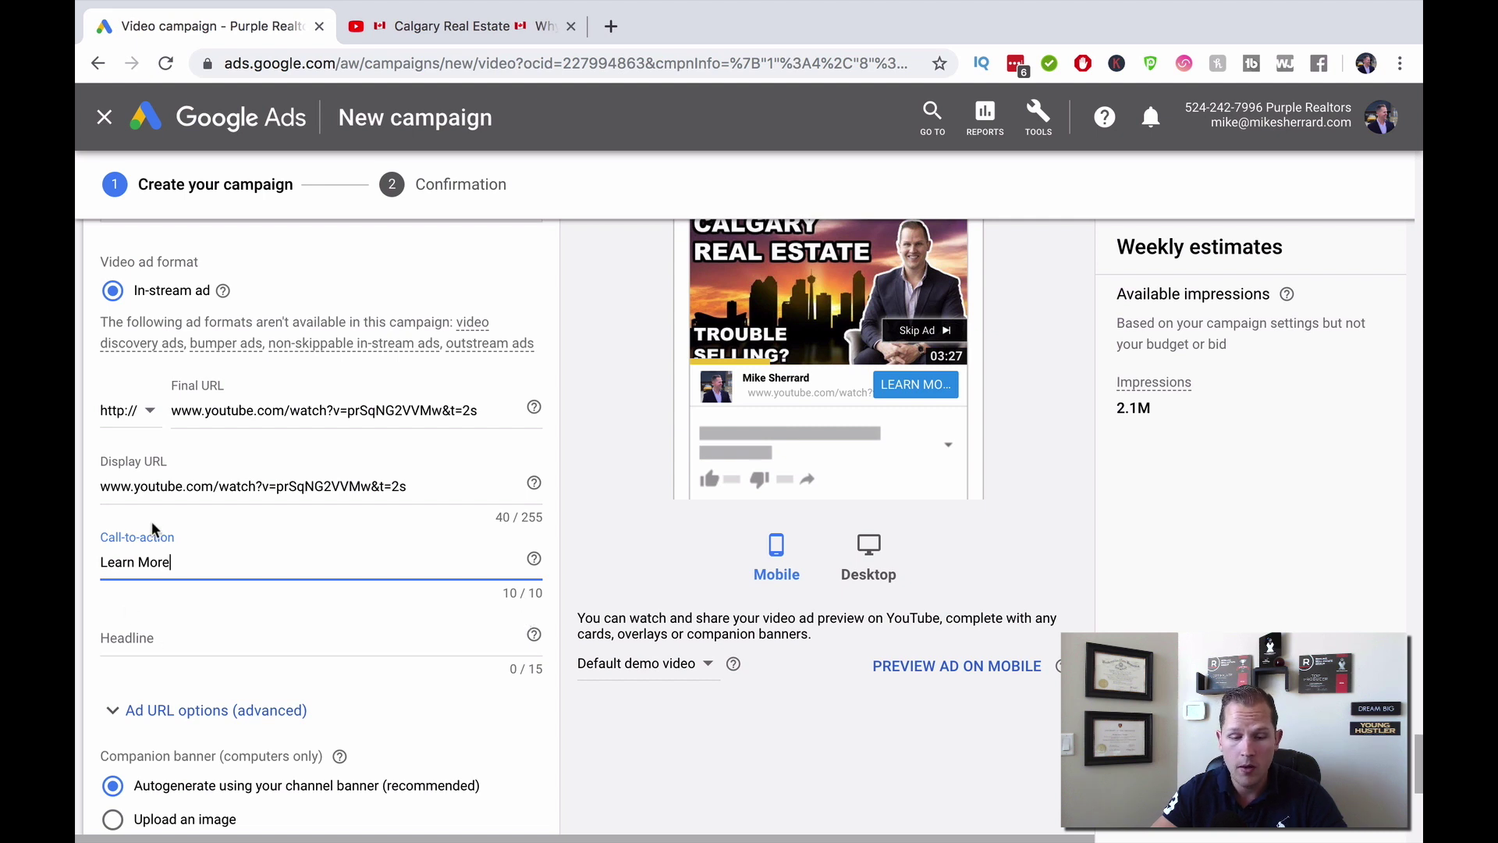
- Test the call-to-action's length limit by adding extra characters after "Learn More", and remove them
{"action": "type", "text": "4tu4i"}
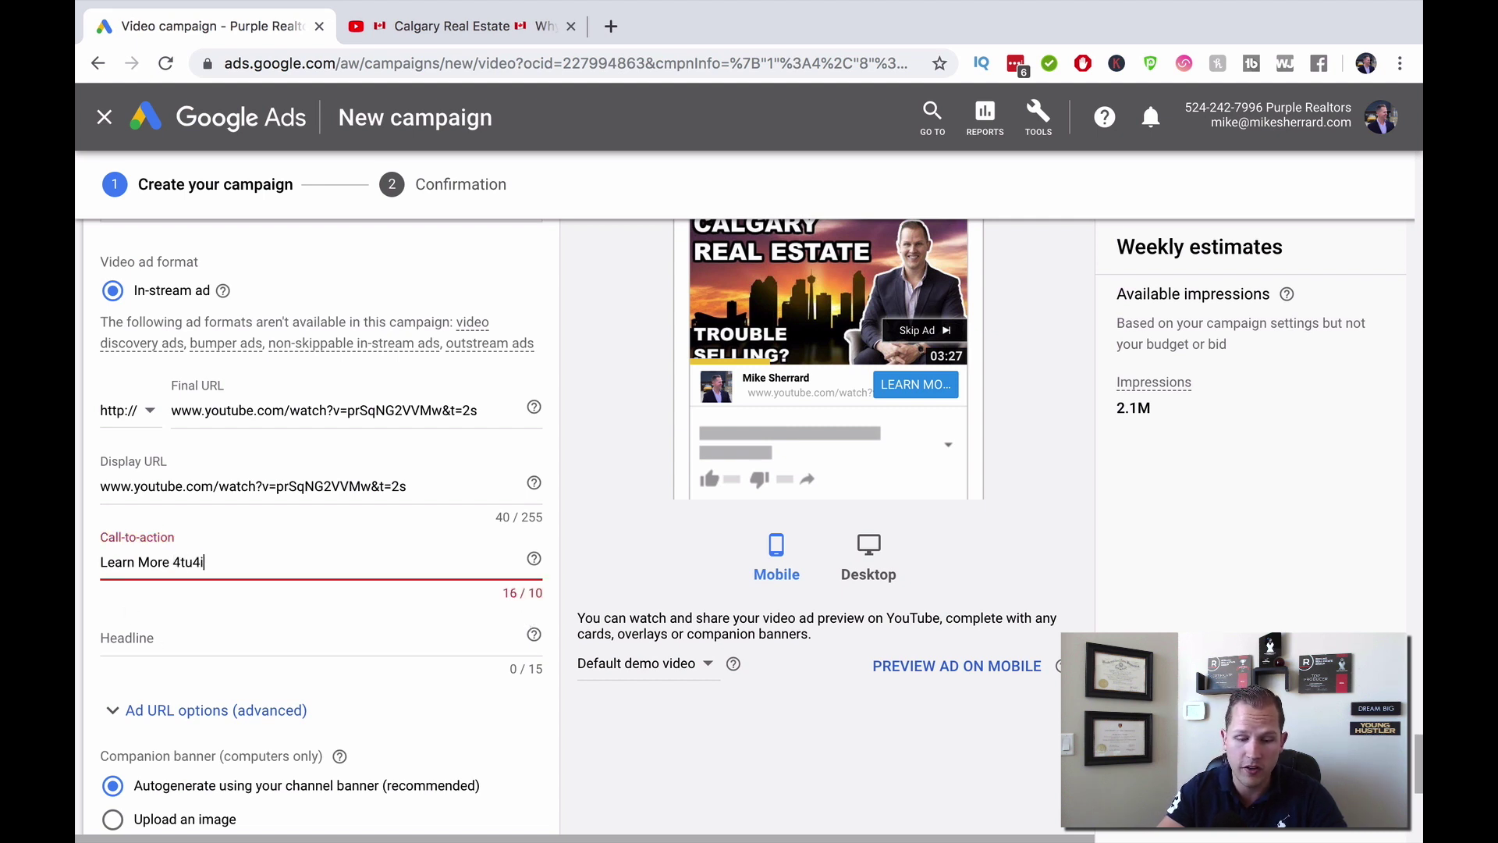
{"action": "key", "text": "BackSpace"}
{"action": "key", "text": "BackSpace"}
{"action": "key", "text": "BackSpace"}
{"action": "key", "text": "BackSpace"}
{"action": "key", "text": "BackSpace"}
{"action": "key", "text": "BackSpace"}
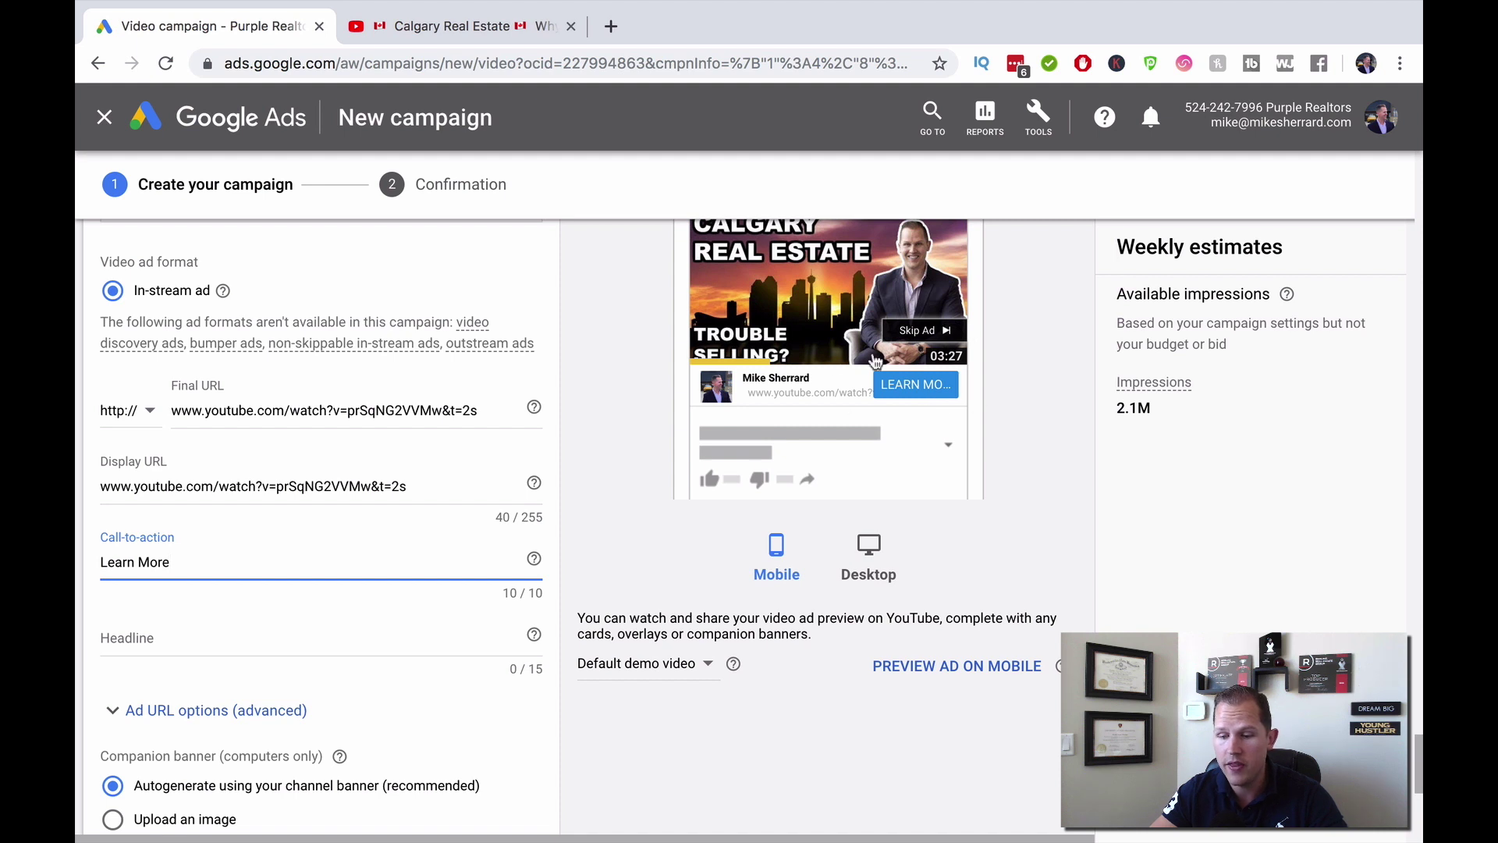
- Try "Calgary Real Estate" and "Calgary Realtor" as the ad headline, and clear the headline
{"action": "left_click", "coordinate": [179, 640]}
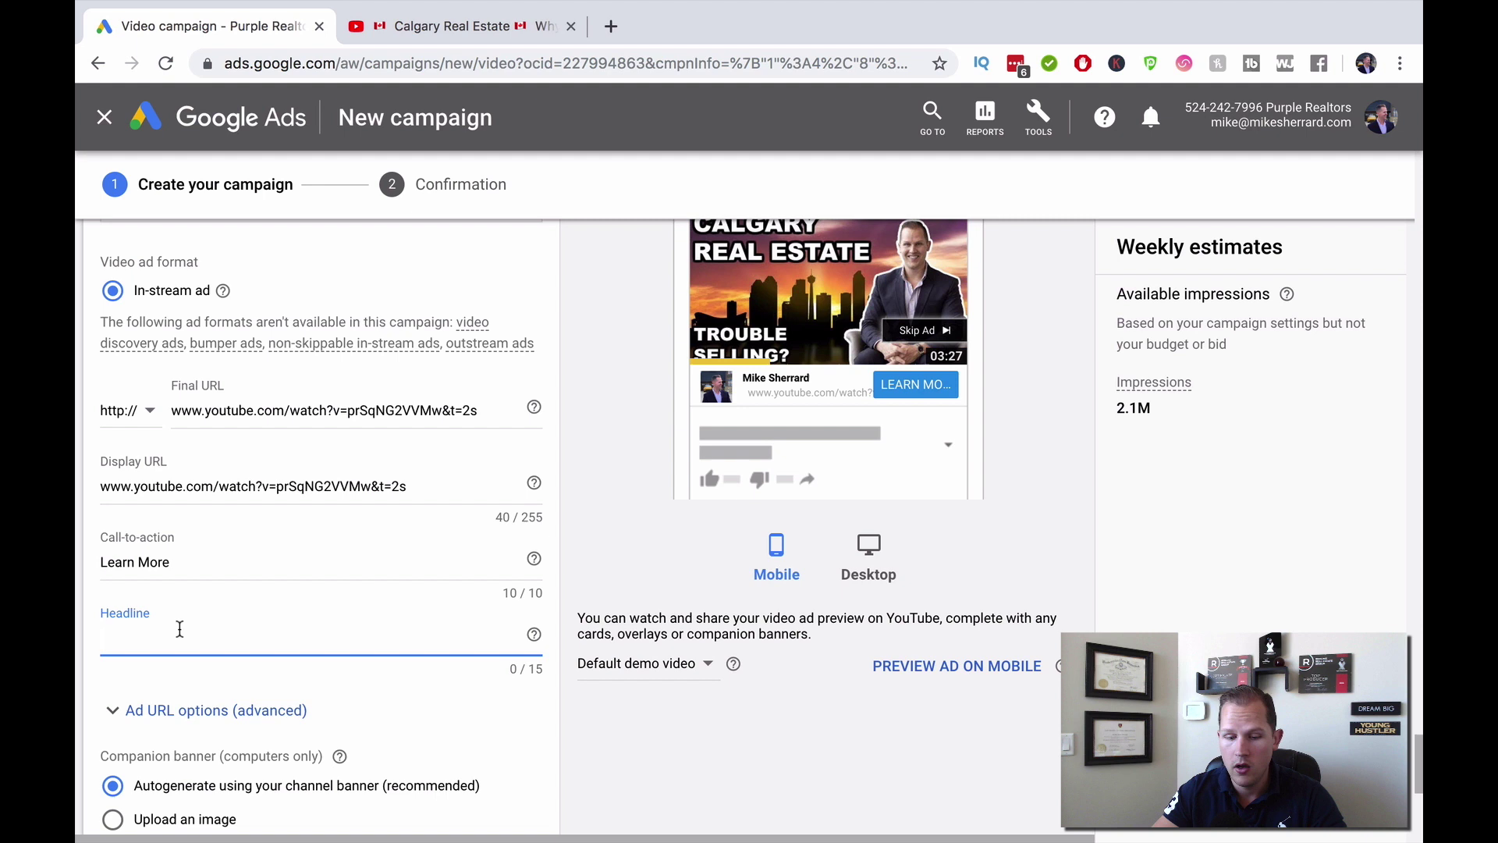
{"action": "type", "text": "Calgary REal"}
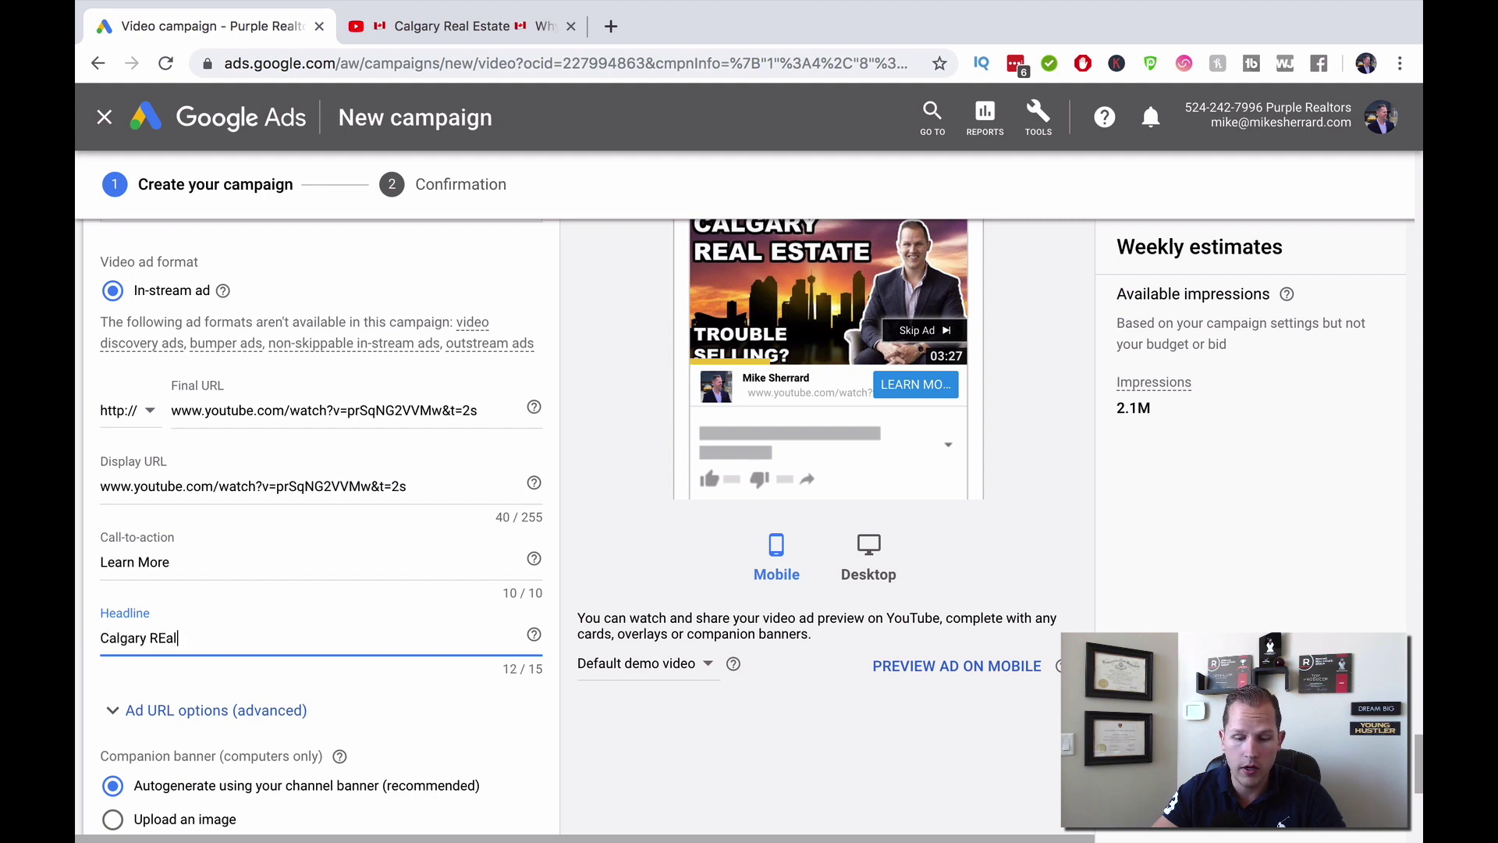
{"action": "type", "text": " Estate"}
{"action": "key", "text": "BackSpace"}
{"action": "key", "text": "BackSpace"}
{"action": "key", "text": "BackSpace"}
{"action": "key", "text": "BackSpace"}
{"action": "key", "text": "BackSpace"}
{"action": "key", "text": "BackSpace"}
{"action": "key", "text": "BackSpace"}
{"action": "key", "text": "BackSpace"}
{"action": "key", "text": "BackSpace"}
{"action": "key", "text": "BackSpace"}
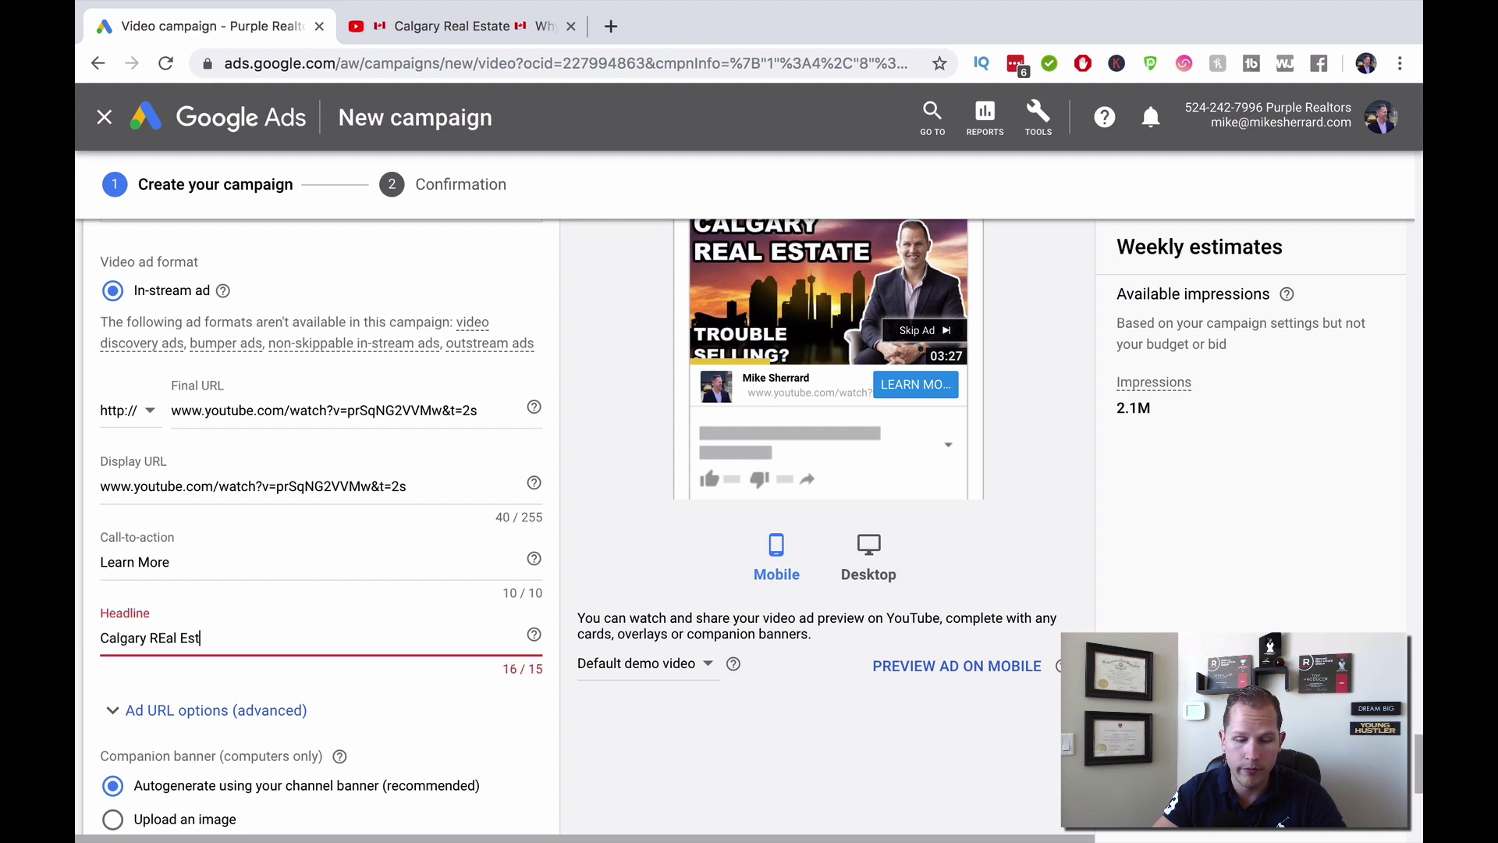
{"action": "type", "text": "Realtor"}
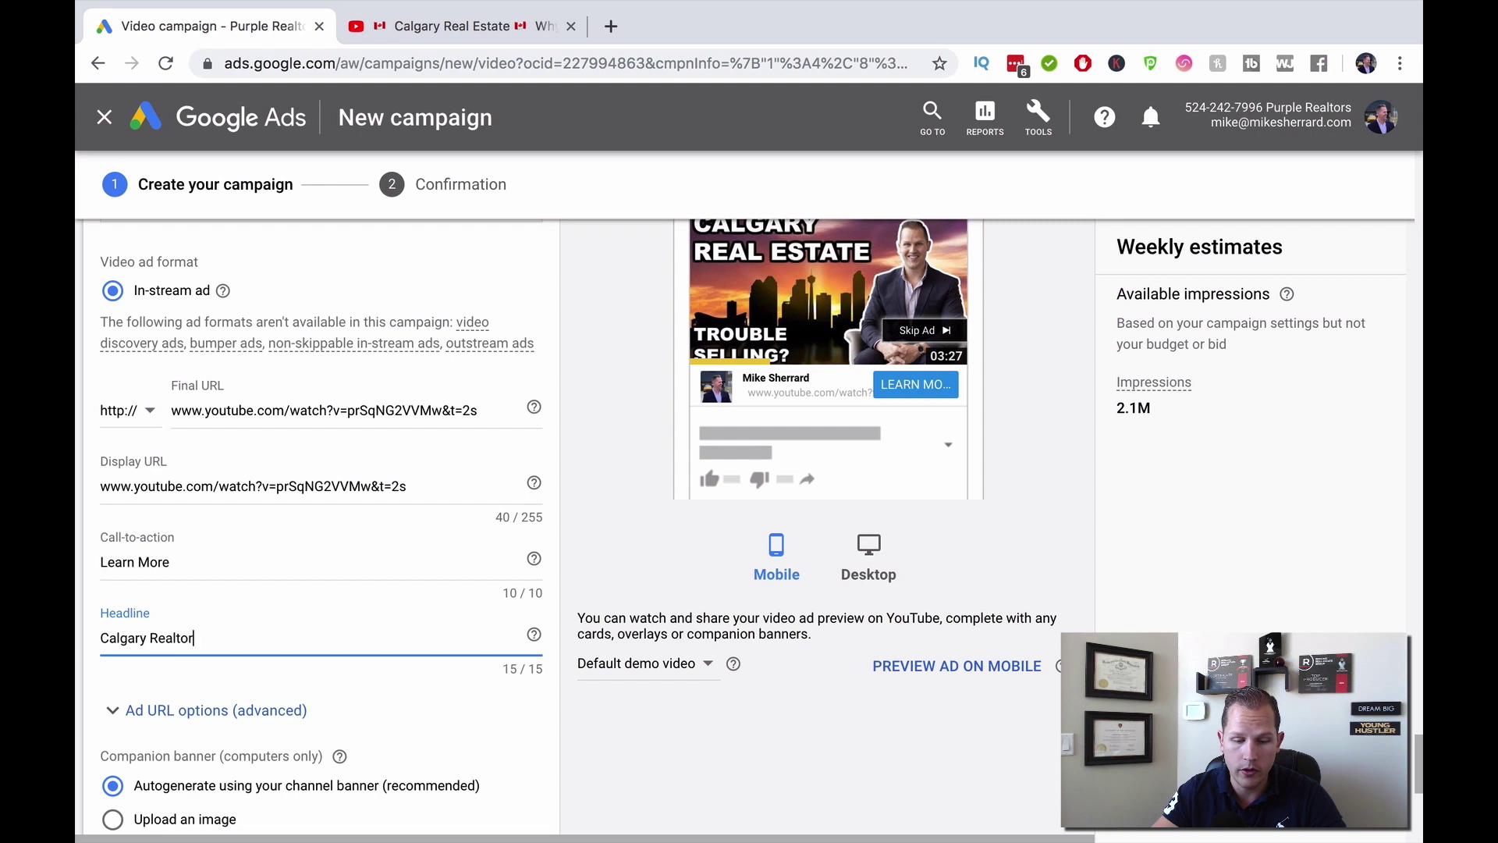
{"action": "left_click_drag", "start_coordinate": [207, 641], "coordinate": [86, 641]}
{"action": "key", "text": "BackSpace"}
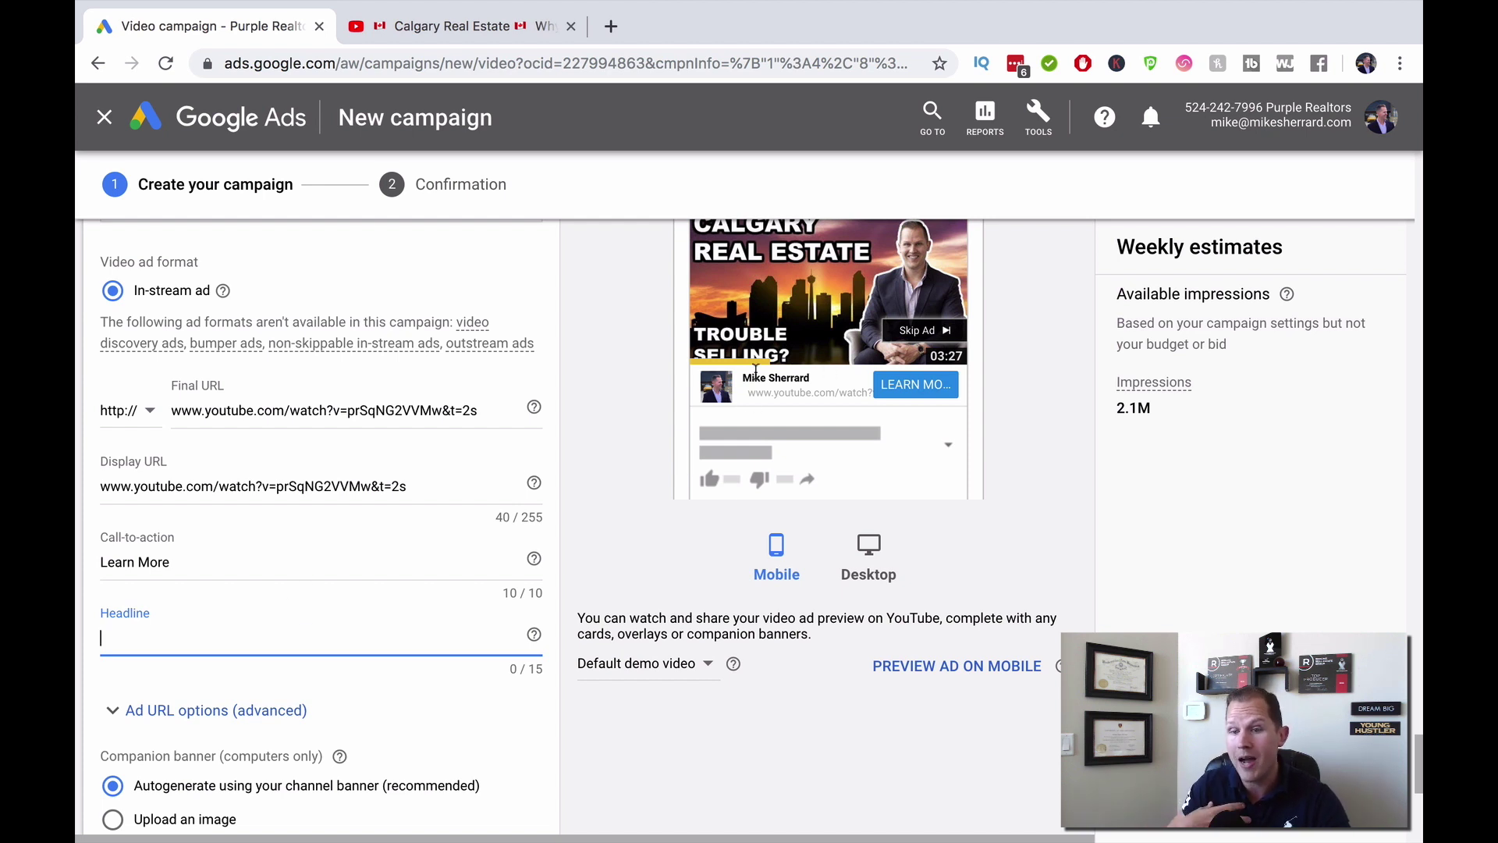
- Name the ad "Luxury Lead Generation in Chicago"
{"action": "scroll", "coordinate": [755, 370], "scroll_direction": "down", "scroll_amount": 3}
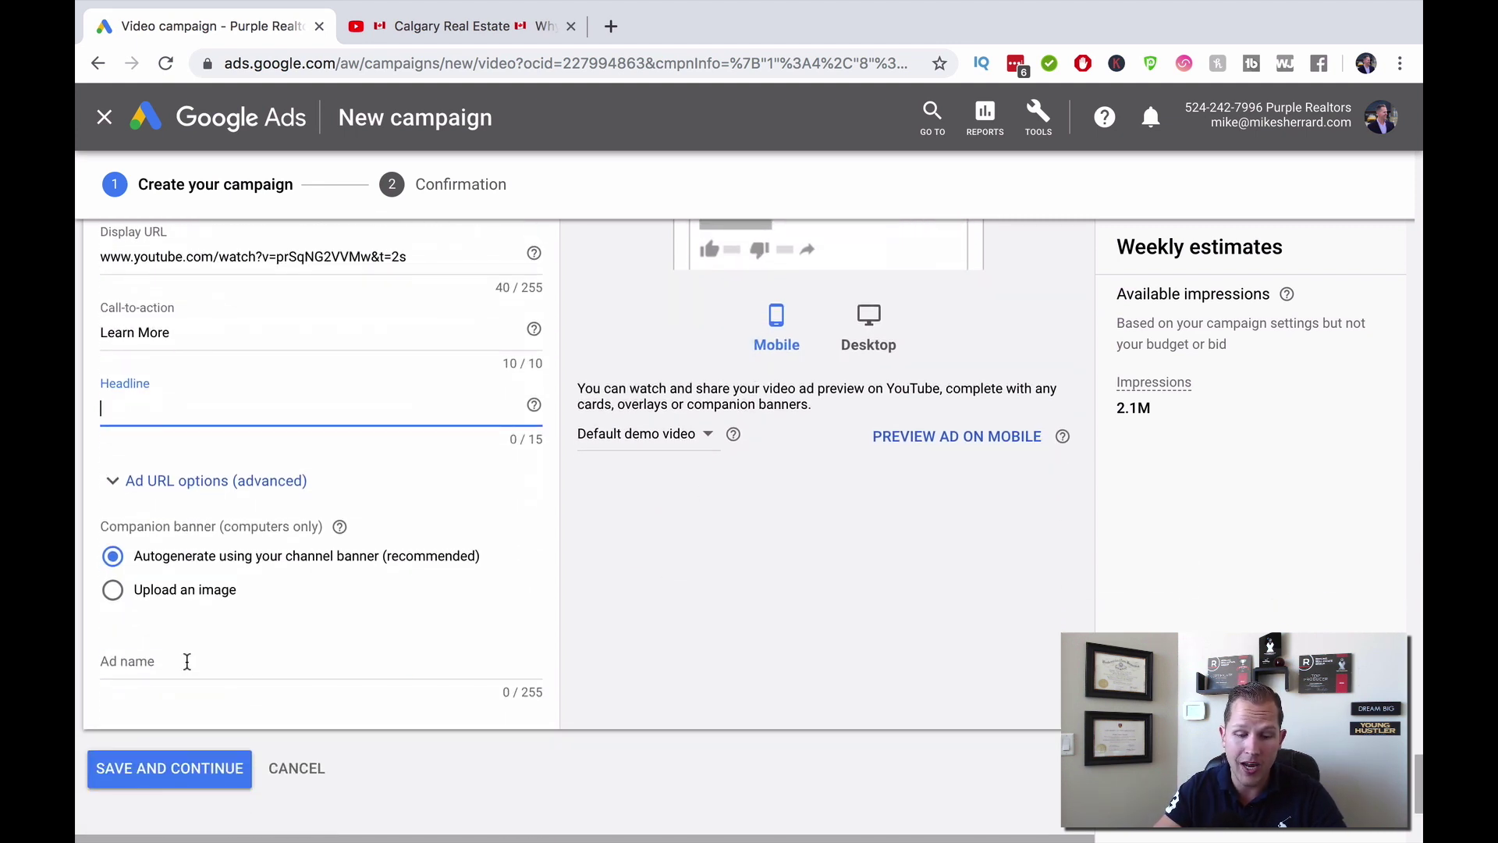
{"action": "left_click", "coordinate": [186, 659]}
{"action": "type", "text": "Luxury Lead Gneeration"}
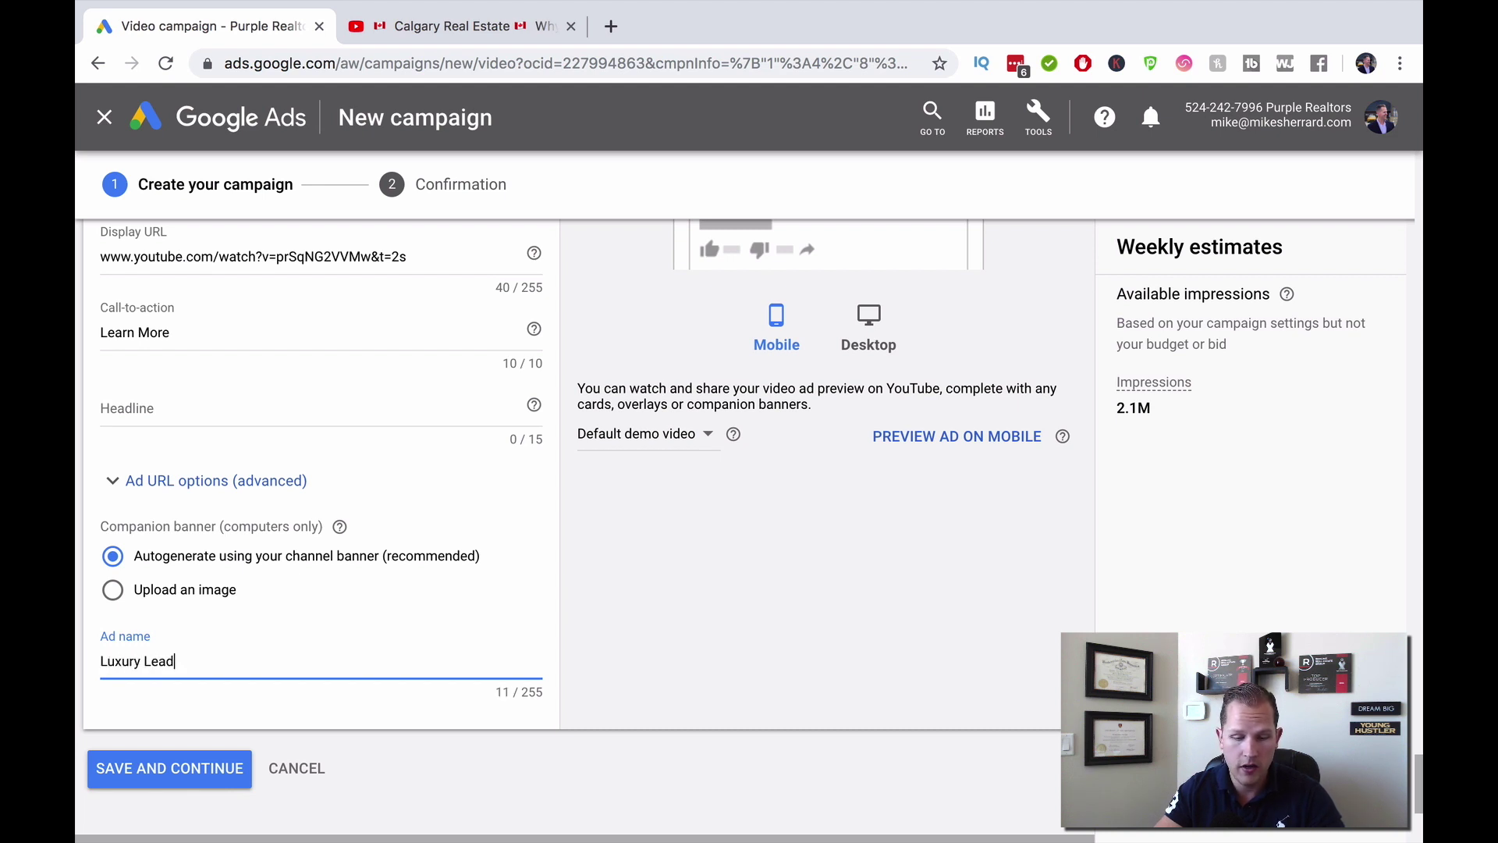
{"action": "key", "text": "BackSpace"}
{"action": "key", "text": "BackSpace"}
{"action": "key", "text": "BackSpace"}
{"action": "key", "text": "BackSpace"}
{"action": "key", "text": "BackSpace"}
{"action": "key", "text": "BackSpace"}
{"action": "key", "text": "BackSpace"}
{"action": "key", "text": "BackSpace"}
{"action": "type", "text": "ene"}
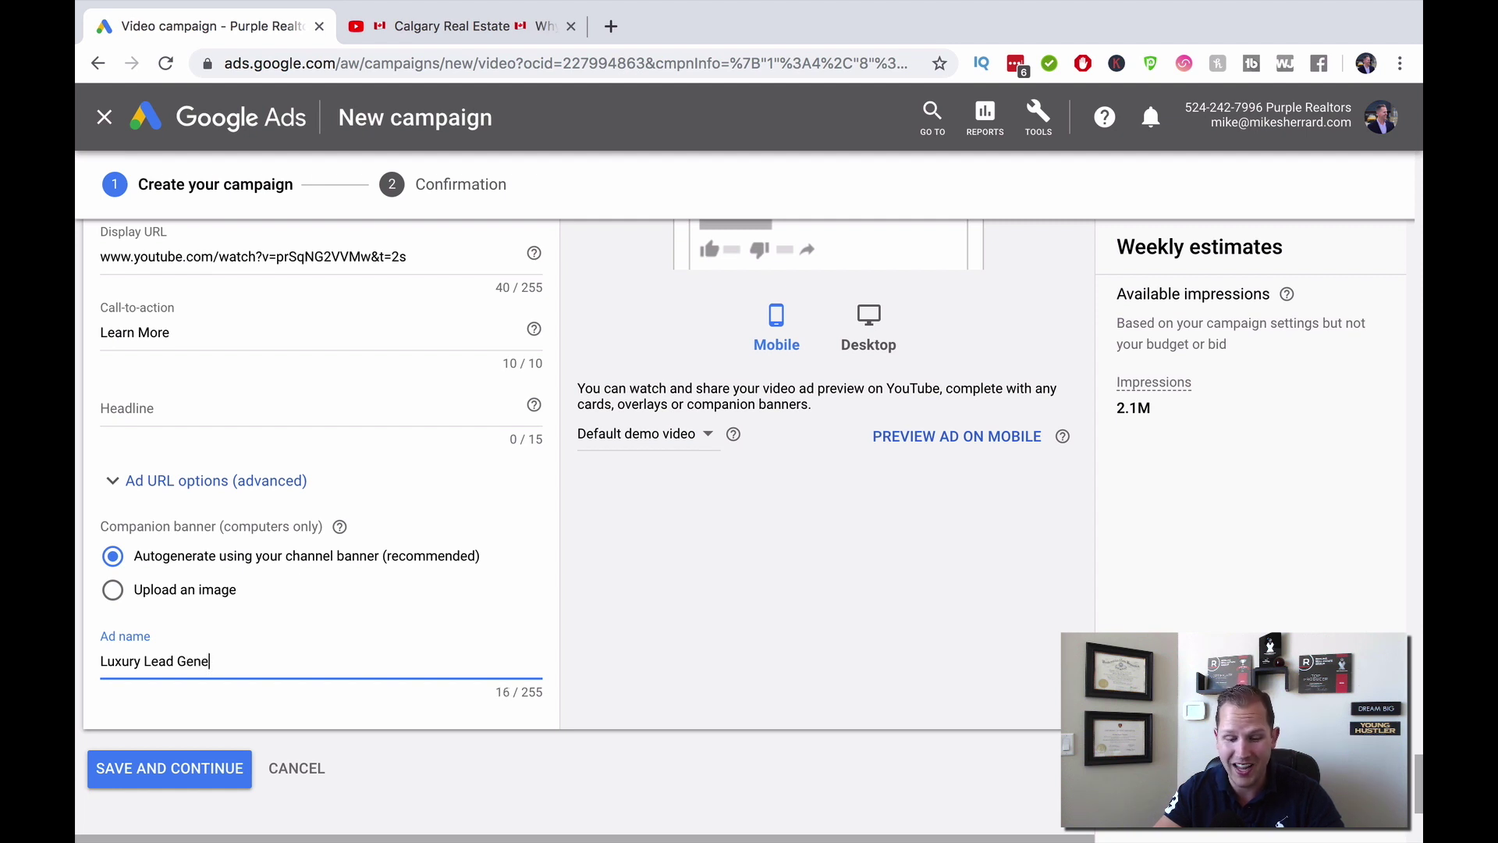
{"action": "key", "text": "BackSpace"}
{"action": "key", "text": "BackSpace"}
{"action": "key", "text": "BackSpace"}
{"action": "type", "text": "enerat"}
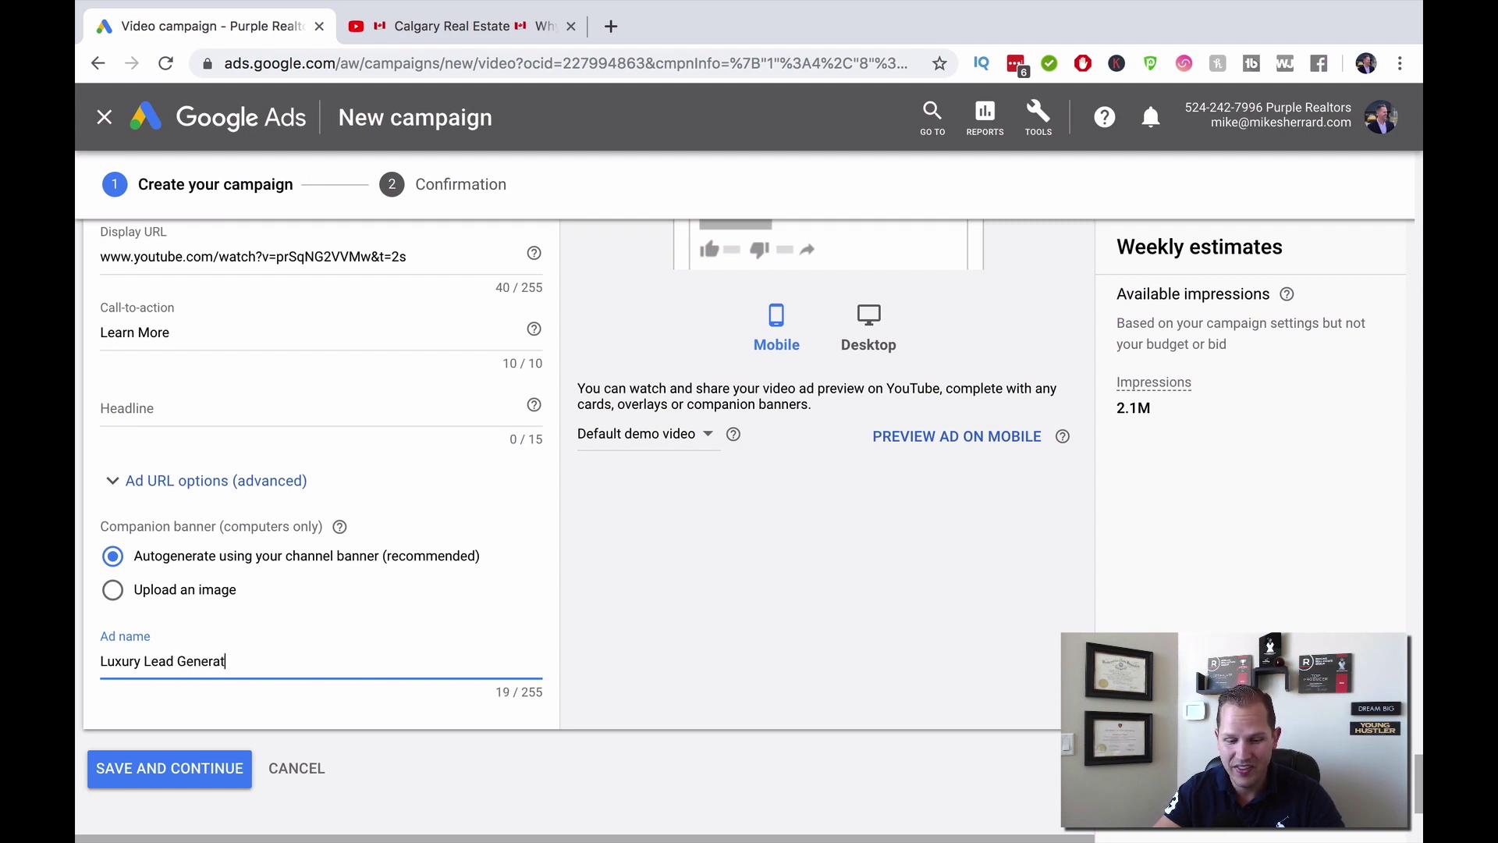
{"action": "type", "text": "ion in Calgary"}
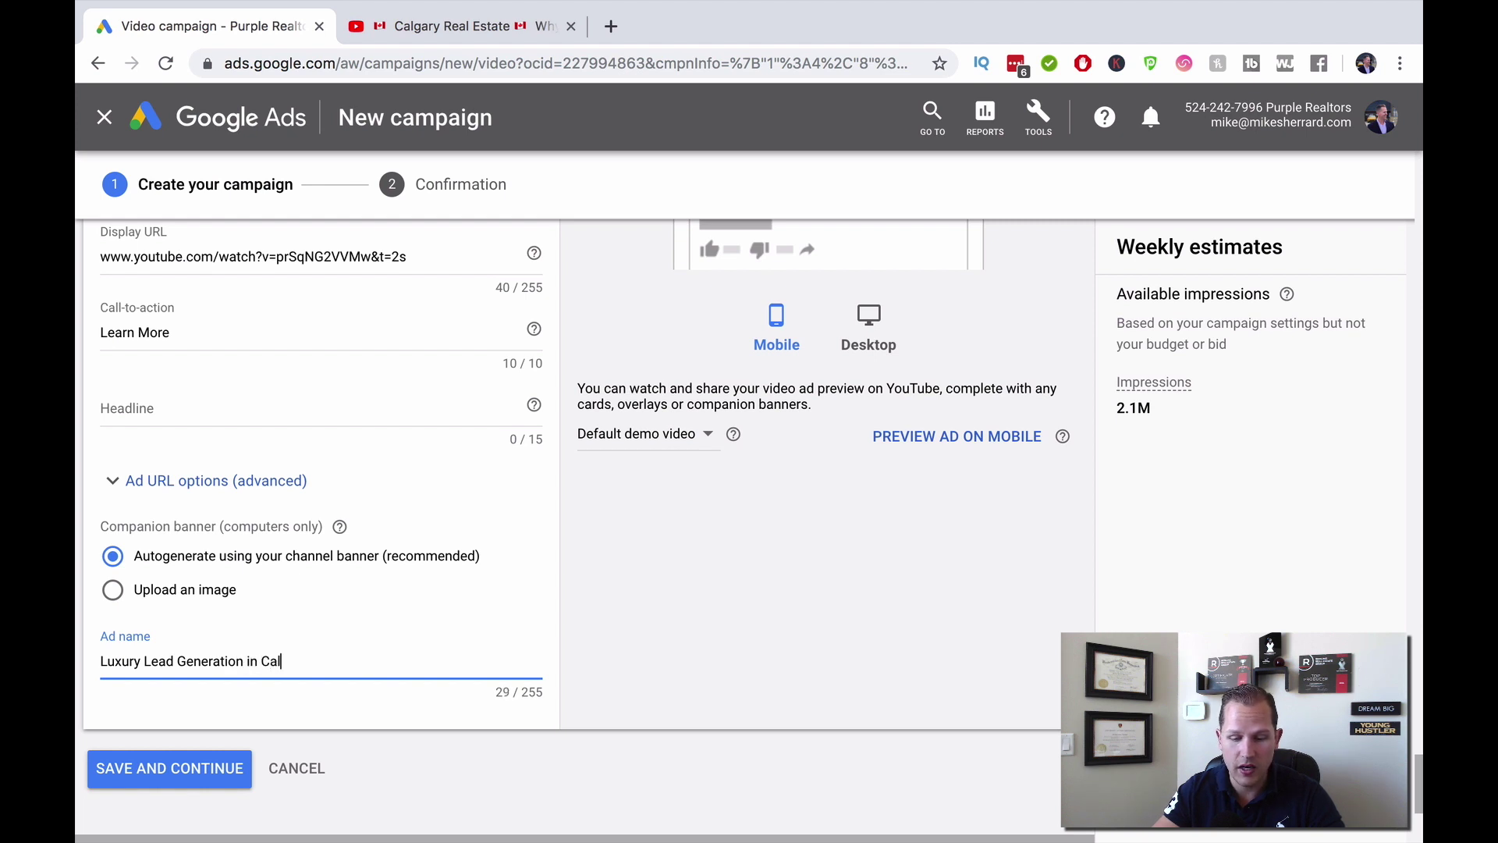
{"action": "key", "text": "BackSpace"}
{"action": "key", "text": "BackSpace"}
{"action": "key", "text": "BackSpace"}
{"action": "key", "text": "BackSpace"}
{"action": "key", "text": "BackSpace"}
{"action": "key", "text": "BackSpace"}
{"action": "type", "text": "hicago"}
{"action": "left_click", "coordinate": [386, 606]}
- Compare the desktop and mobile previews of the video ad
{"action": "scroll", "coordinate": [389, 615], "scroll_direction": "up", "scroll_amount": 1}
{"action": "scroll", "coordinate": [389, 615], "scroll_direction": "down", "scroll_amount": 1}
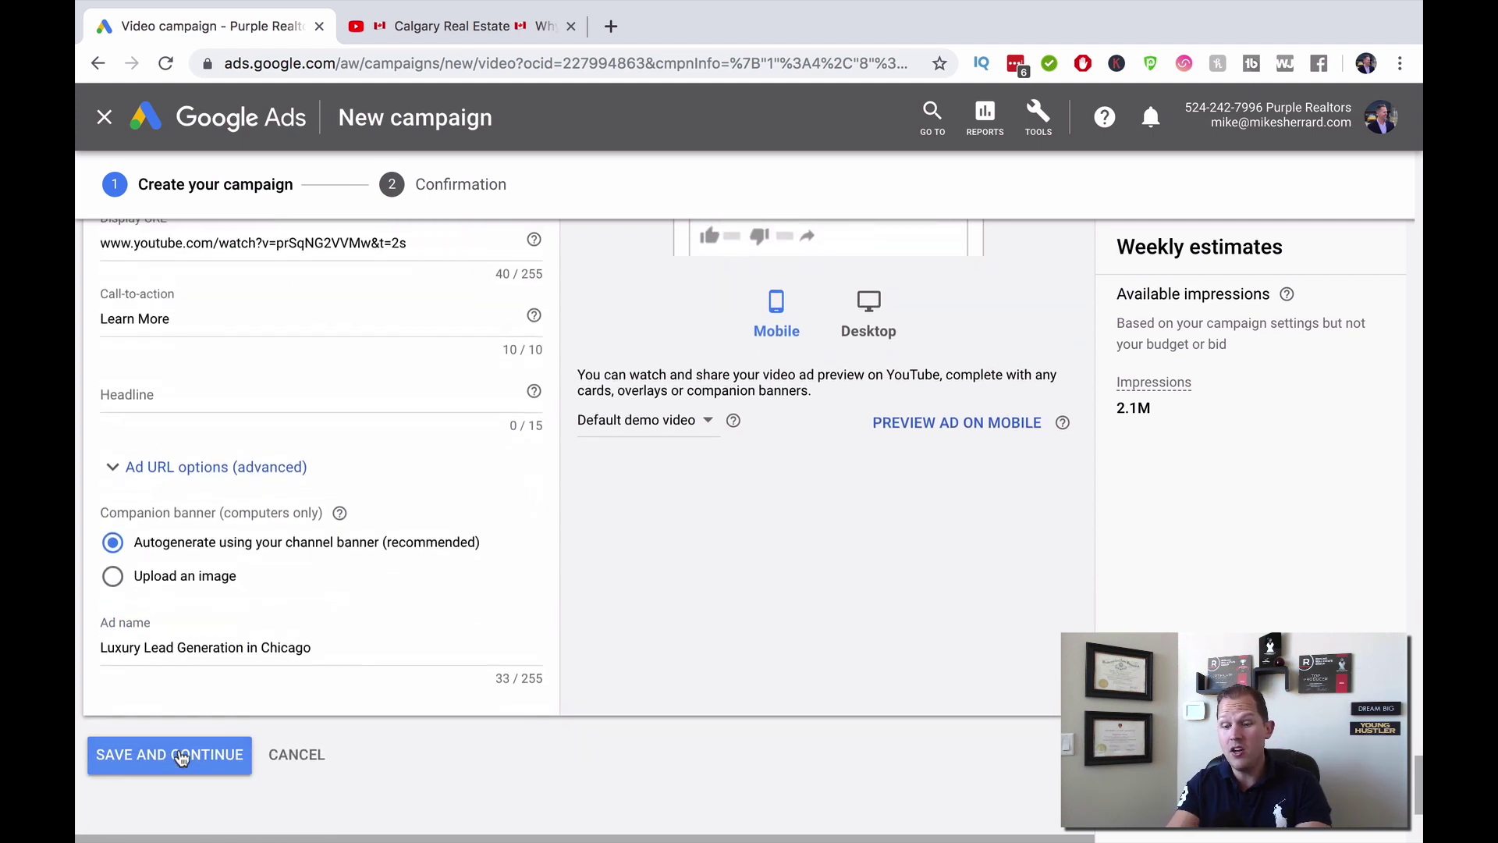
{"action": "scroll", "coordinate": [180, 749], "scroll_direction": "up", "scroll_amount": 4}
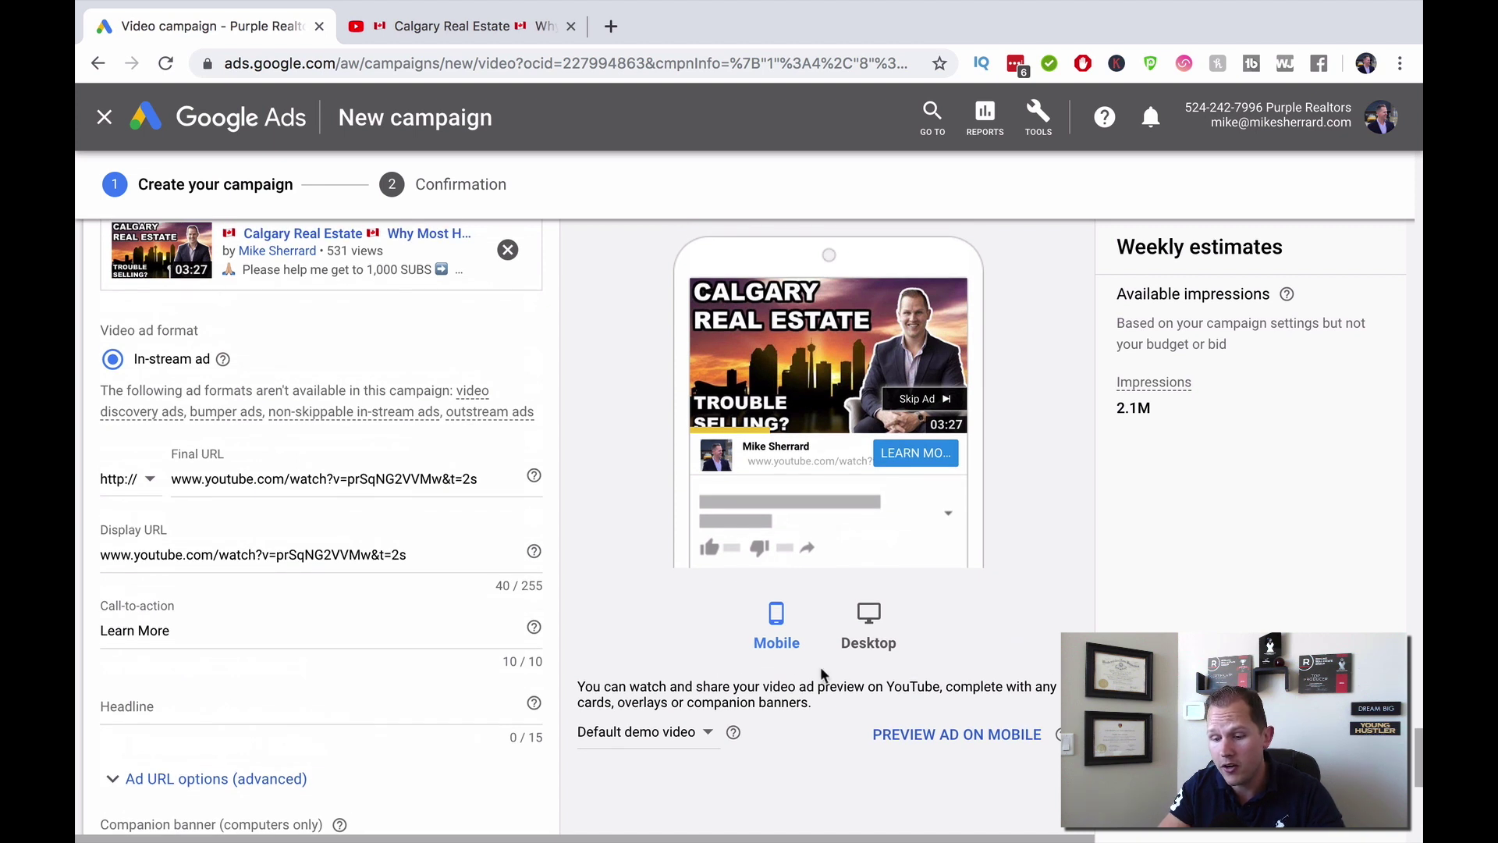
{"action": "left_click", "coordinate": [876, 614]}
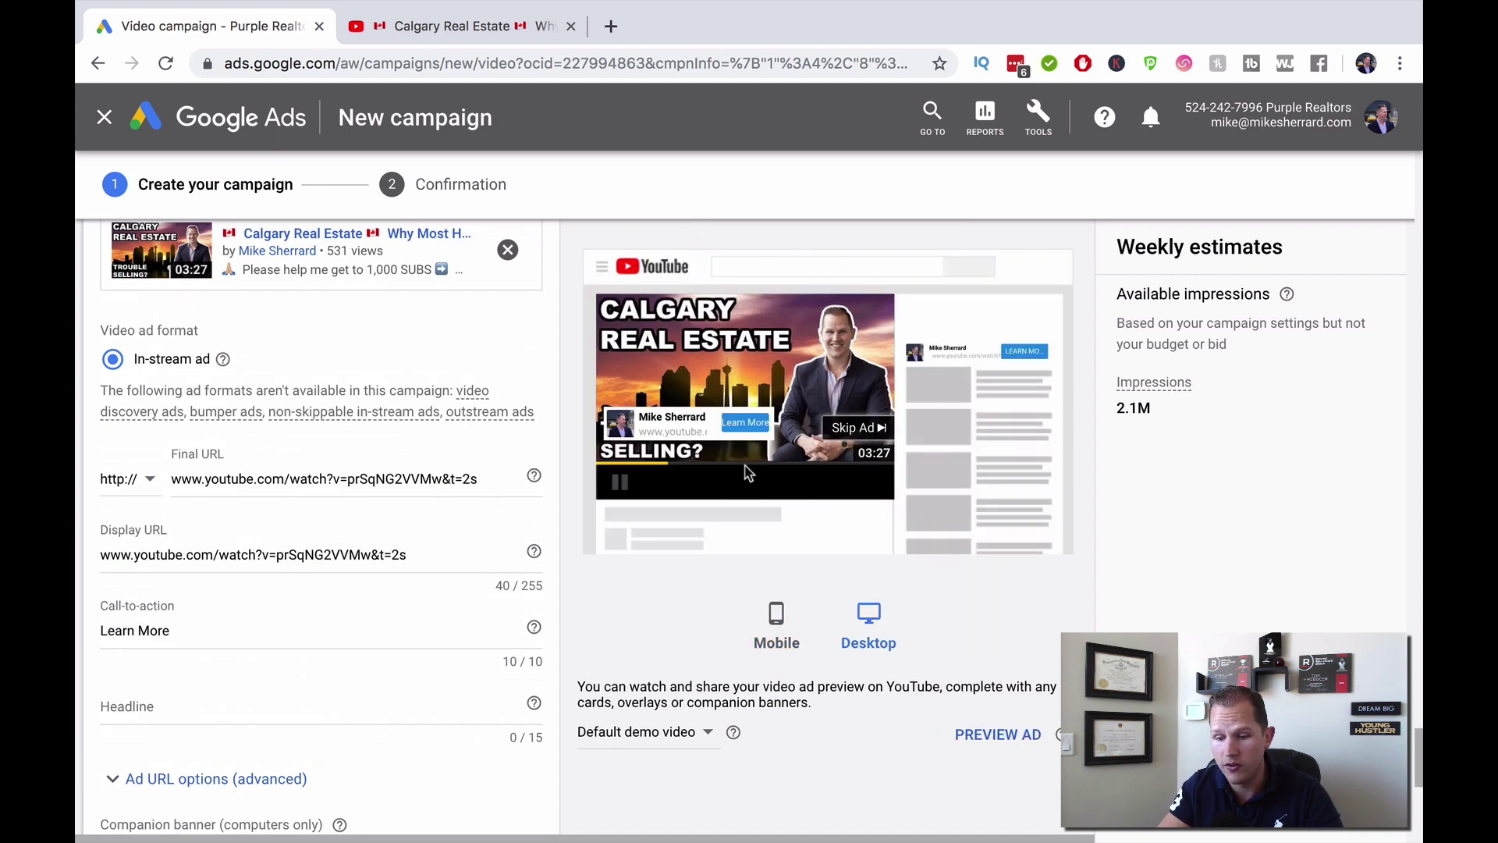
{"action": "left_click", "coordinate": [783, 629]}
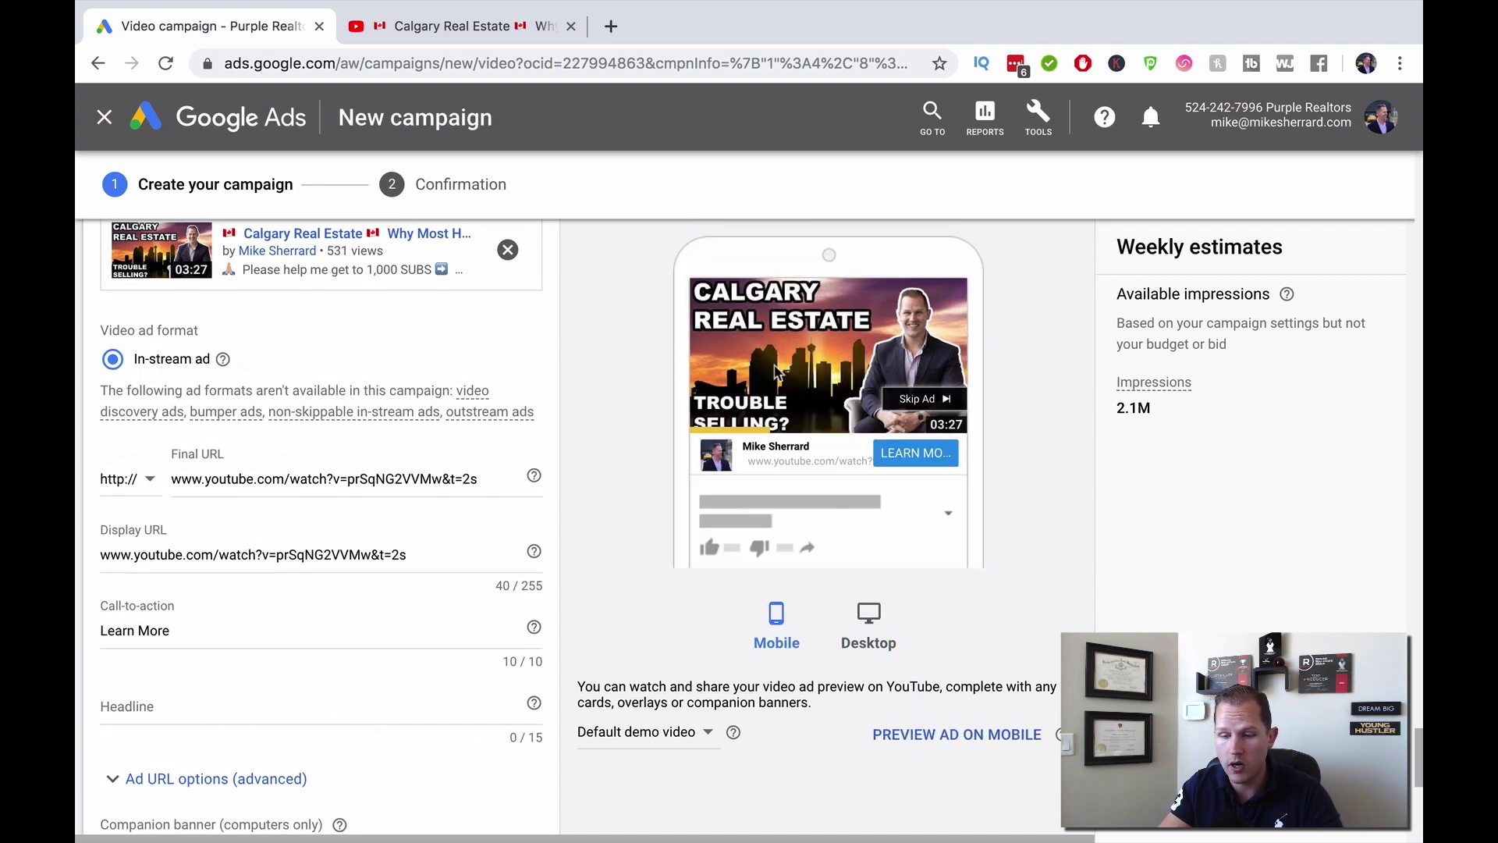